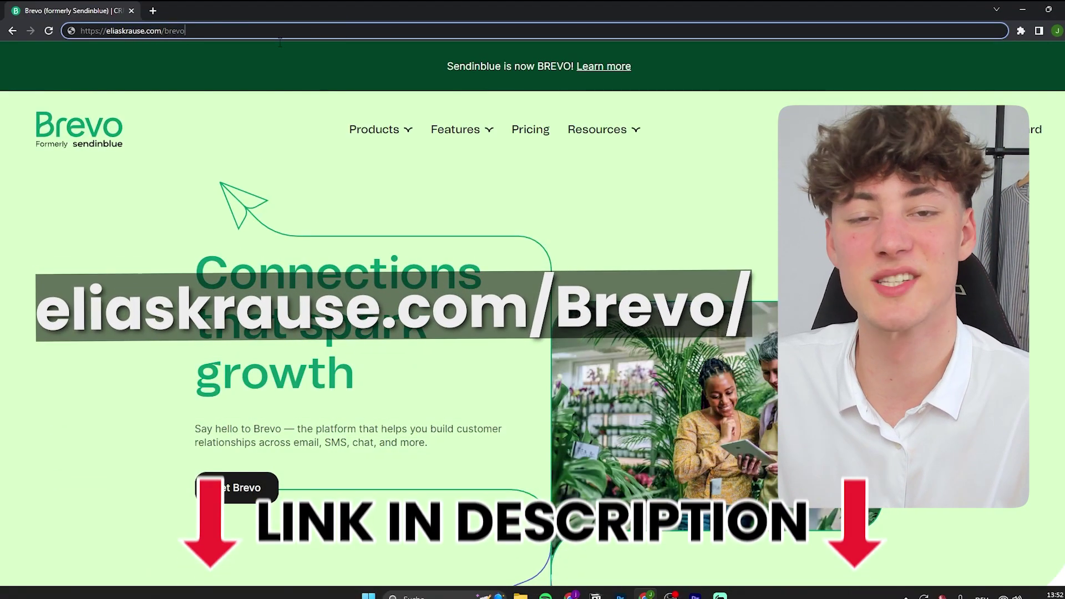
- Sign up for a free Brevo account with the saved email address and a chosen password
left_click(318, 78)
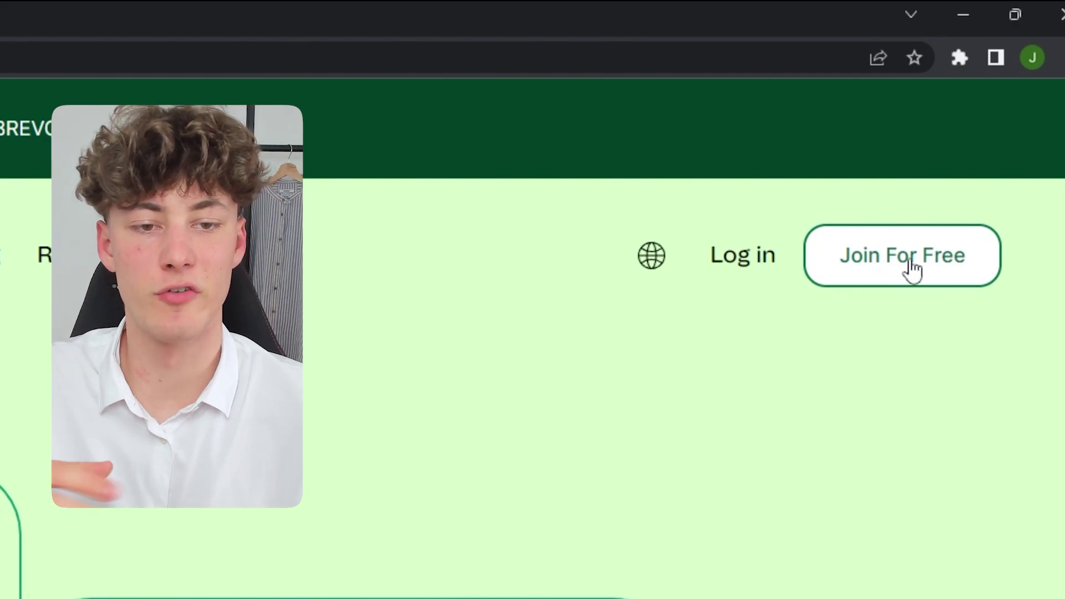
left_click(984, 141)
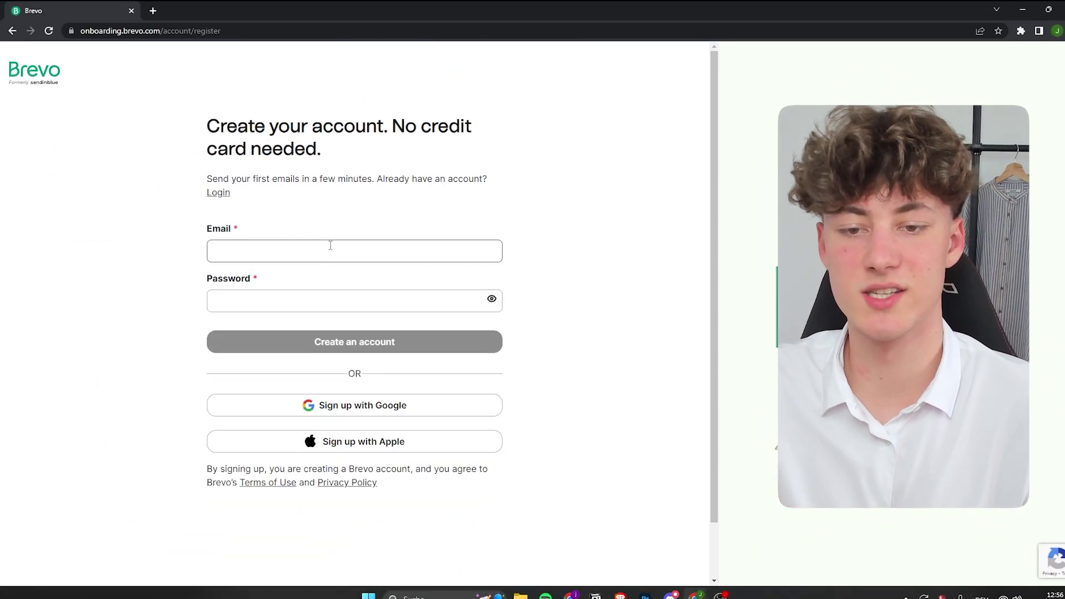
left_click(331, 245)
key("ctrl+v")
left_click(315, 298)
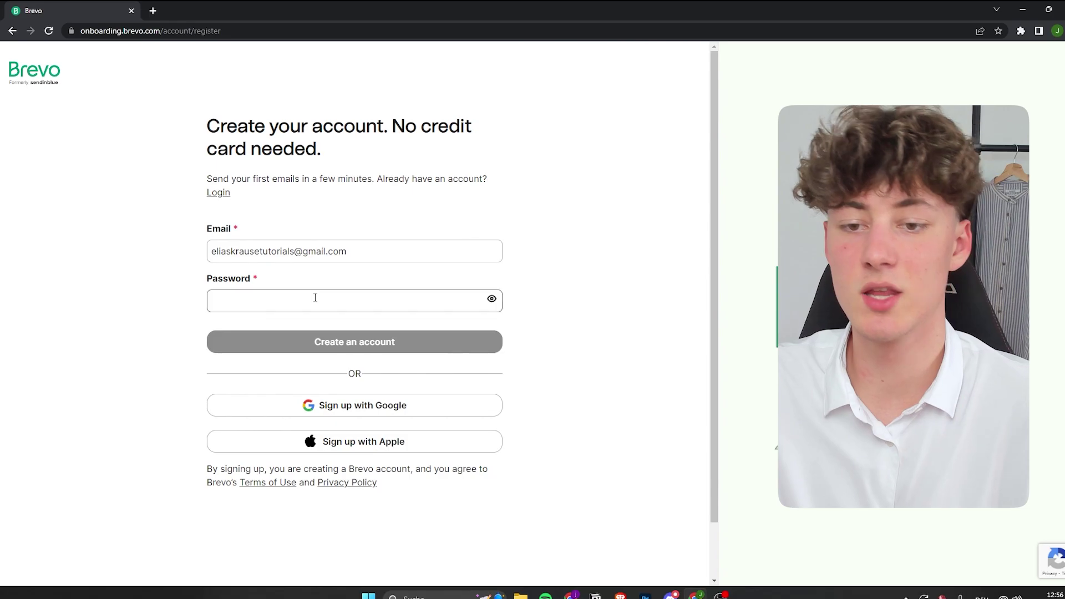
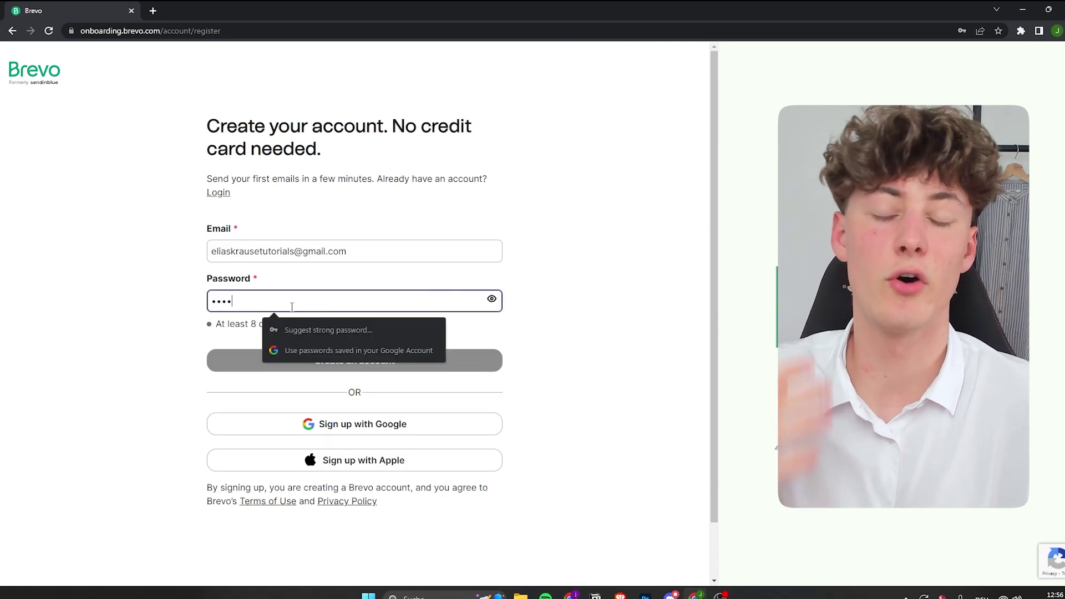
left_click(622, 359)
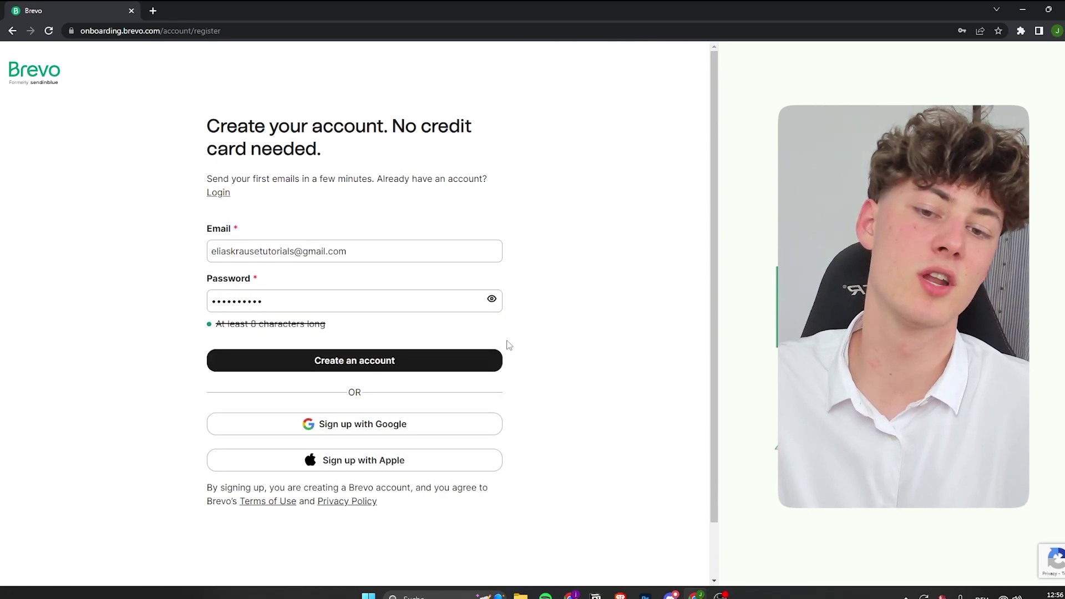
left_click(344, 361)
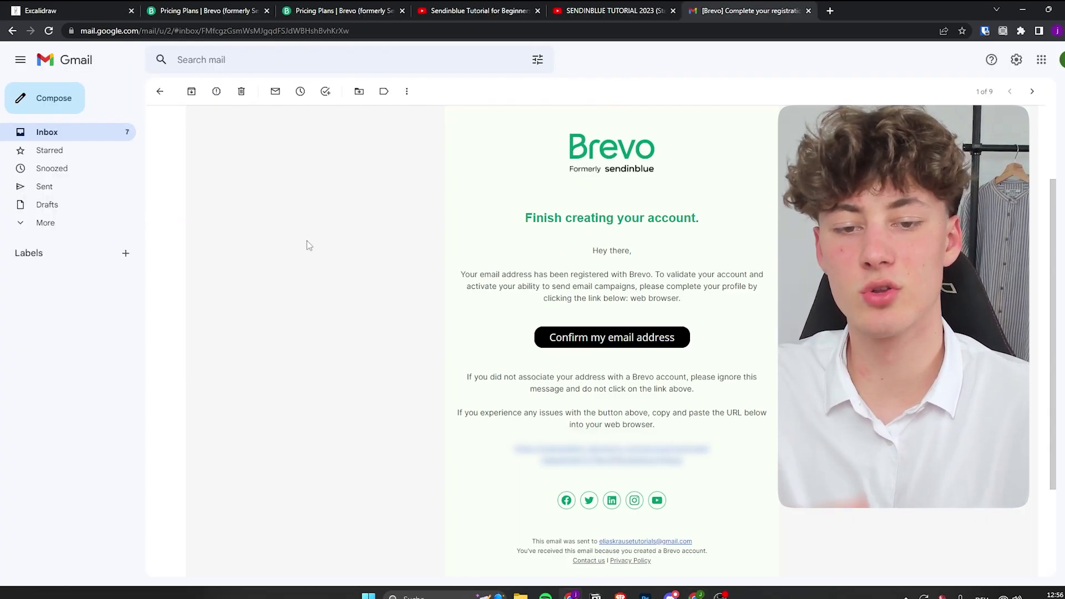
- Use Confirm my email address in the Brevo message in Gmail
left_click(631, 335)
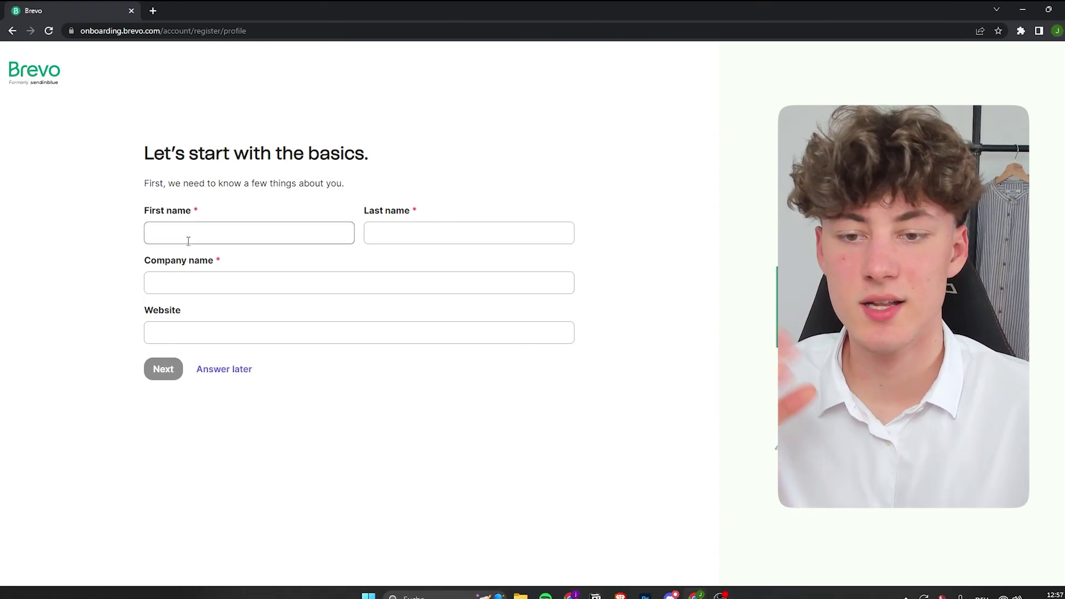
- Fill in first name, last name and company name, and submit the personal details
left_click(218, 241)
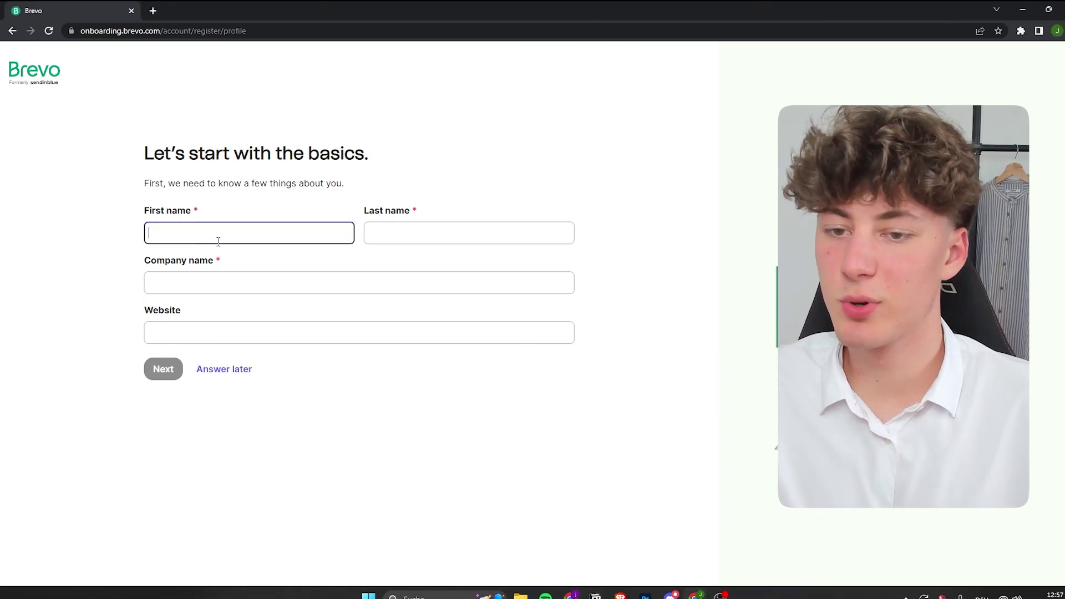
key("Tab")
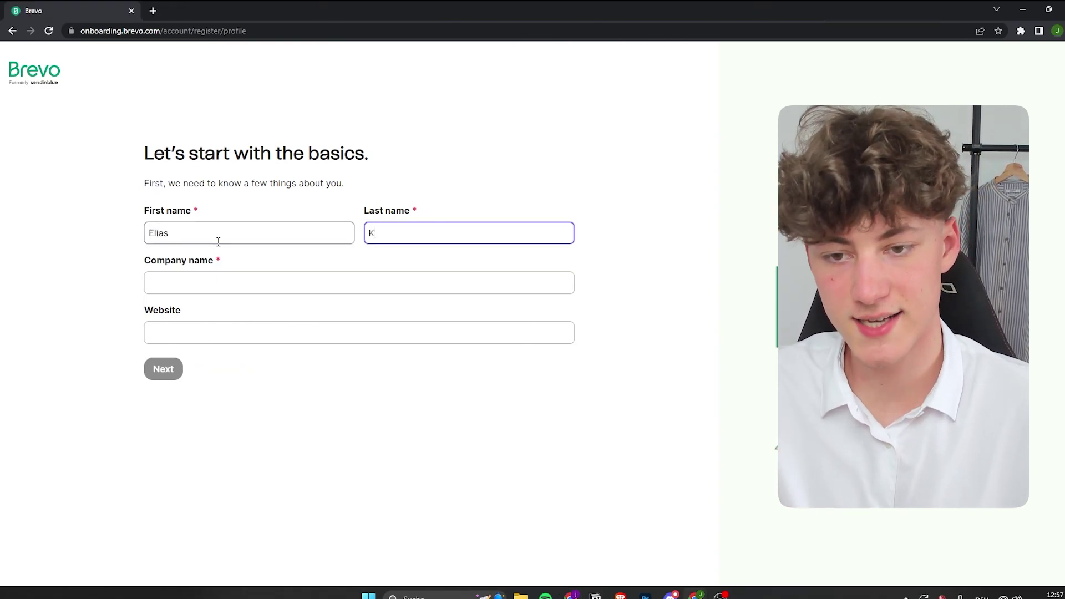
type("Krause")
key("Tab")
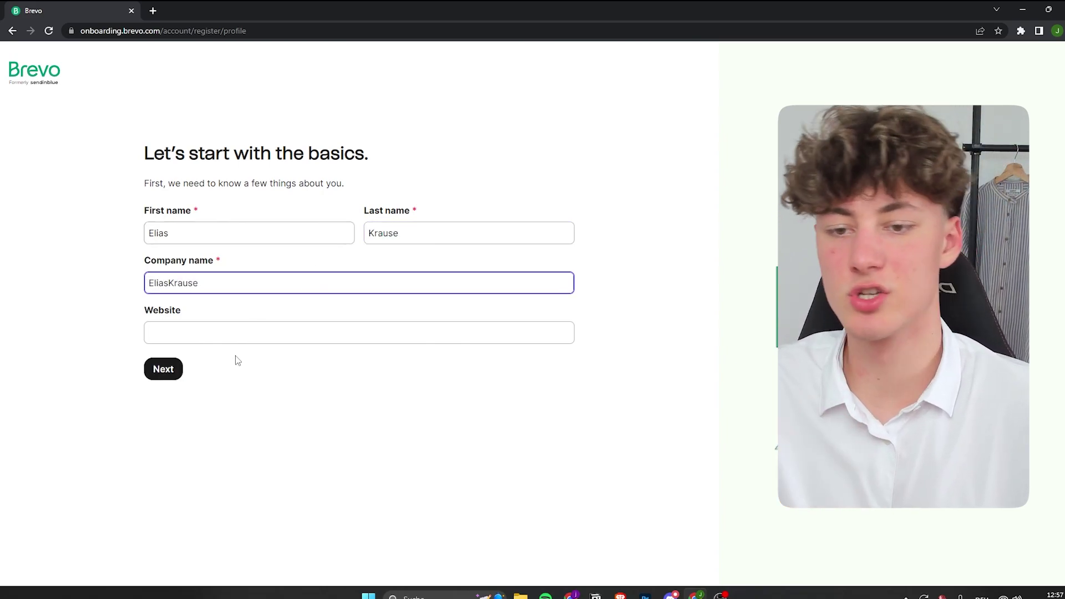
left_click(165, 368)
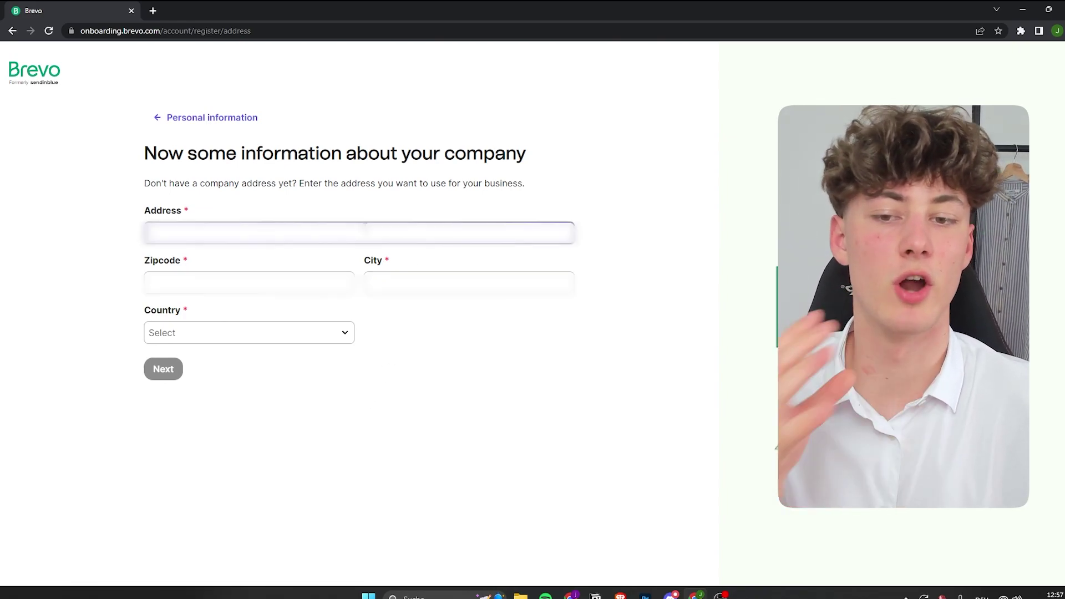
- Enter the street address, zipcode and city, and choose Austria as the country
key("BackSpace")
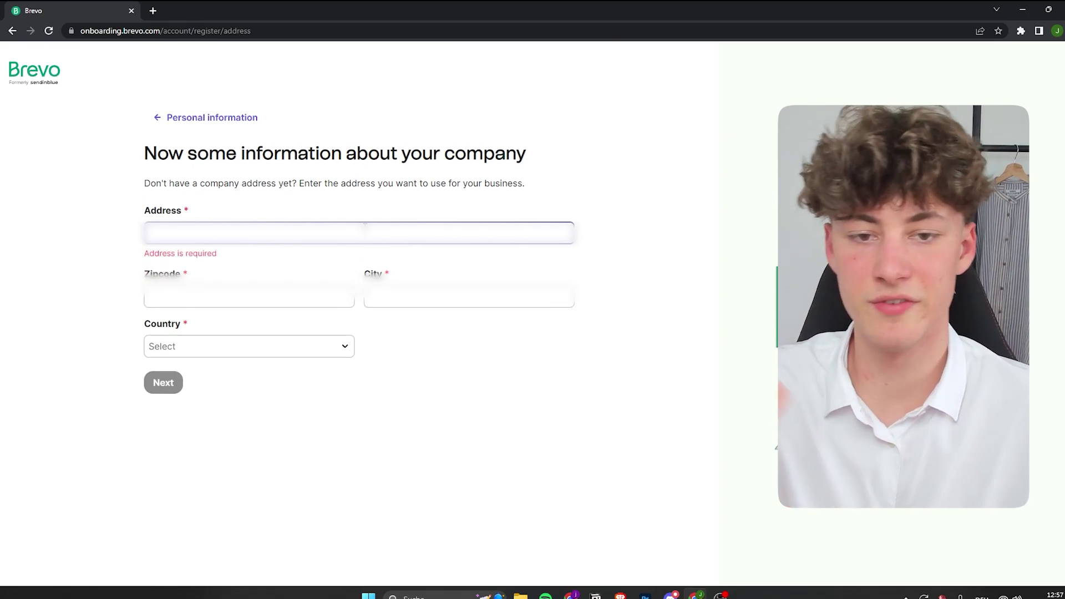
type("S")
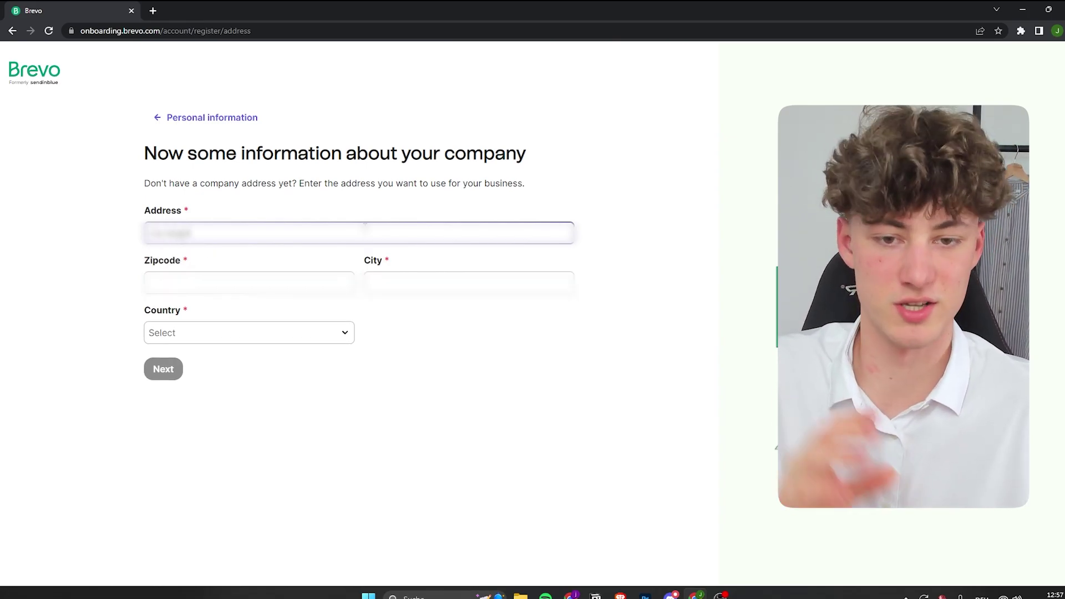
key("Tab")
key("Tab")
left_click(215, 333)
type("aus")
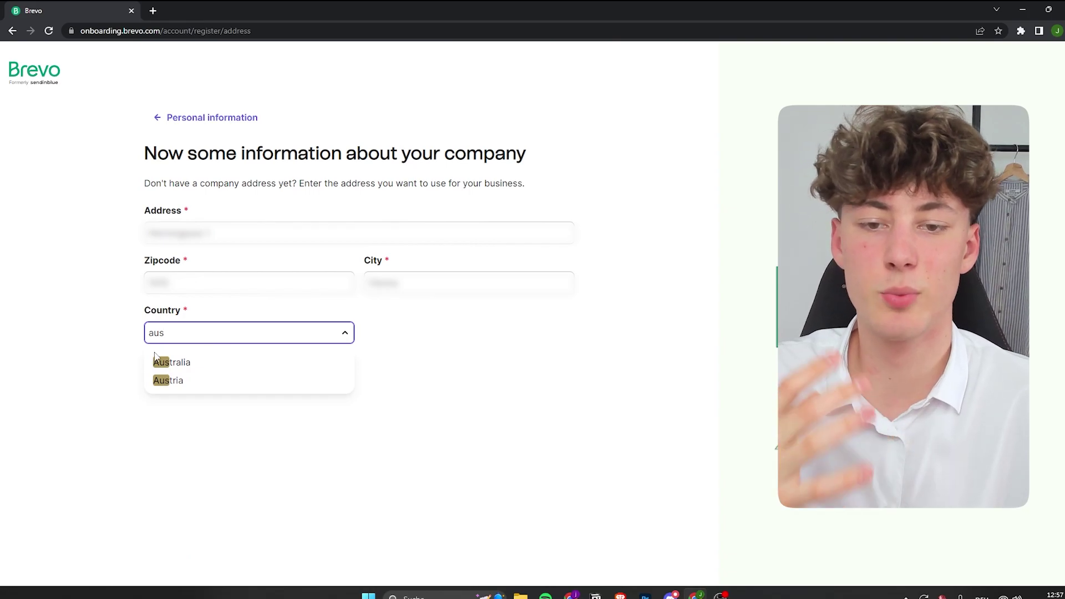
left_click(176, 380)
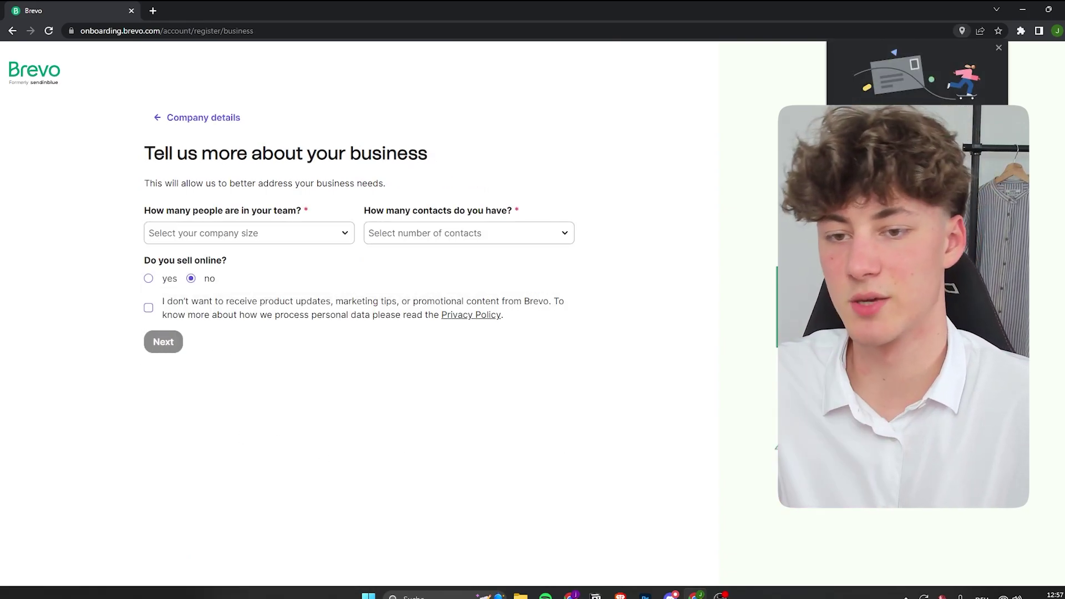
- Set team size to 0-1 employee, contacts to No contacts yet, and keep selling online as no
left_click(316, 237)
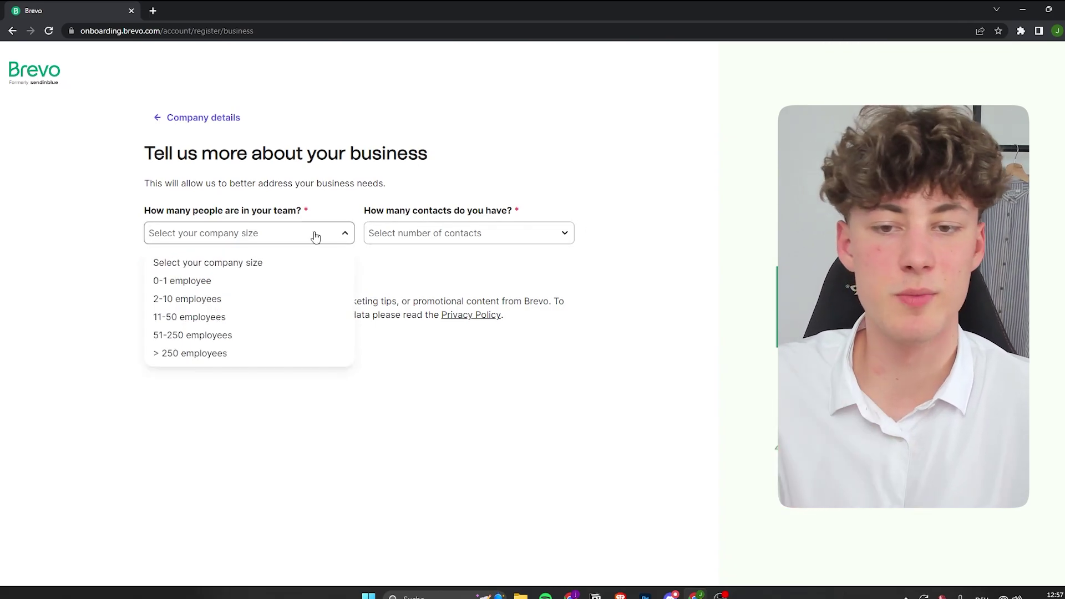
left_click(168, 281)
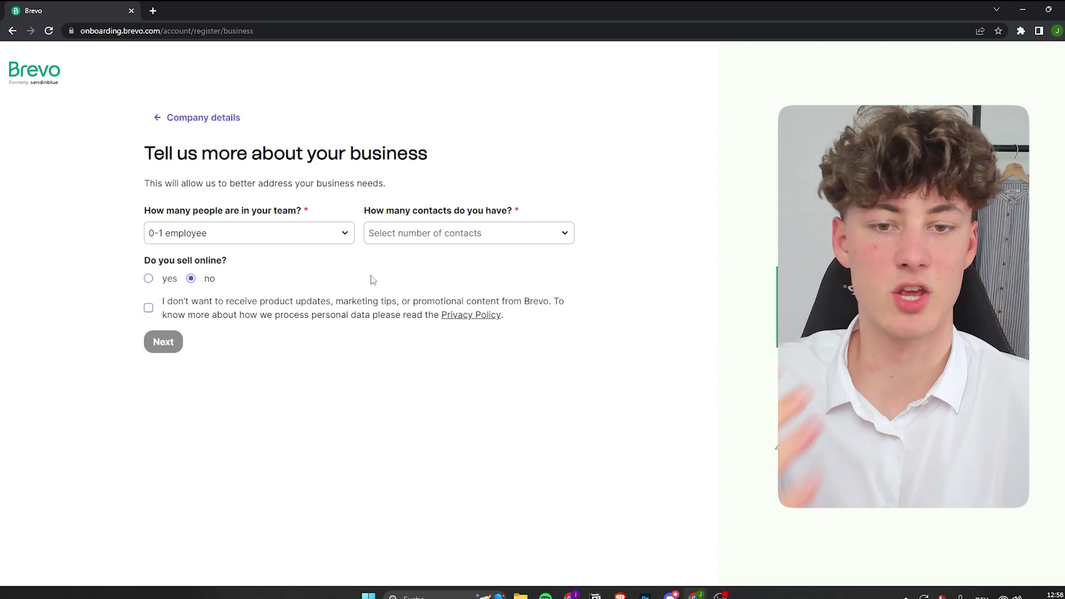
left_click(432, 243)
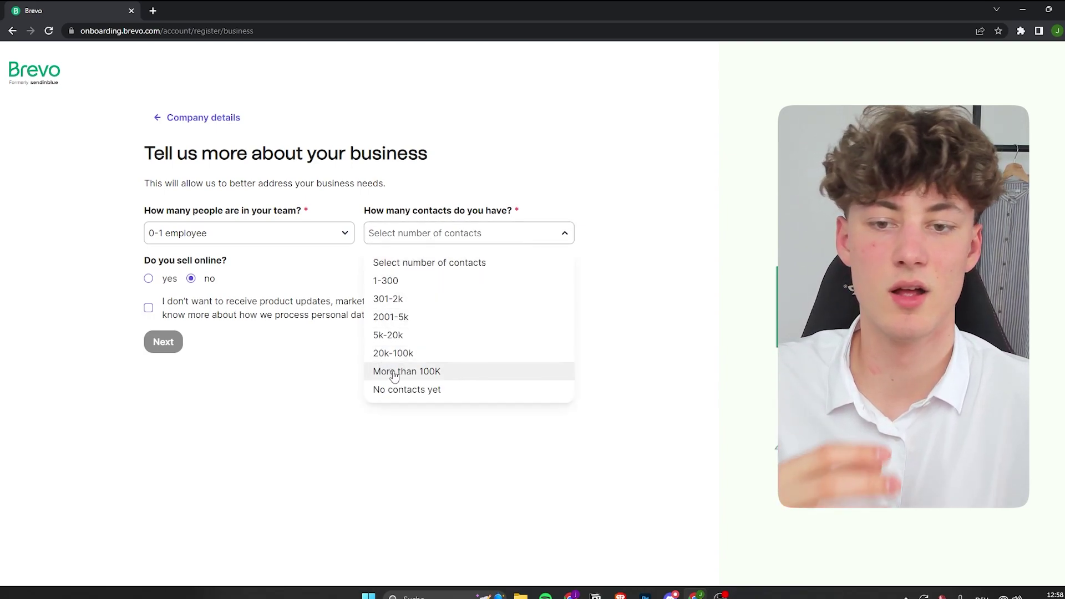
left_click(379, 390)
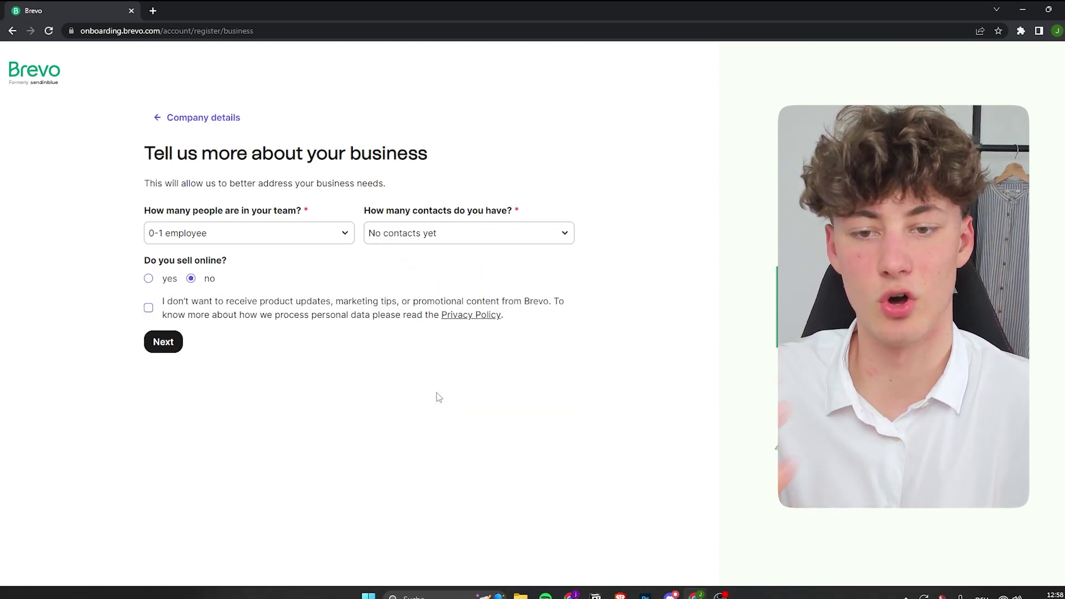
left_click_drag(243, 263, 139, 262)
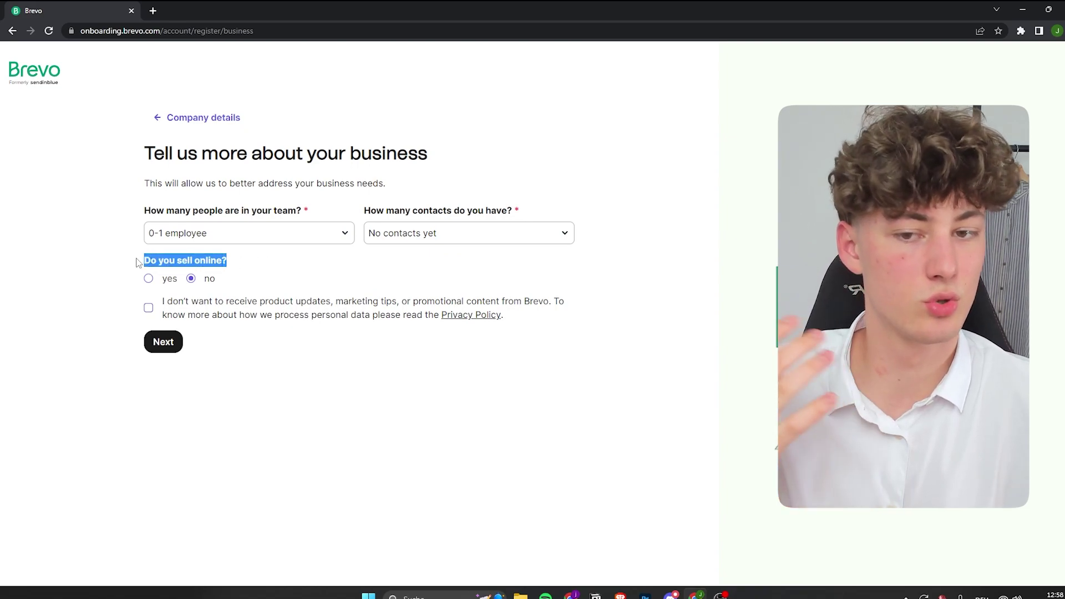
left_click(363, 294)
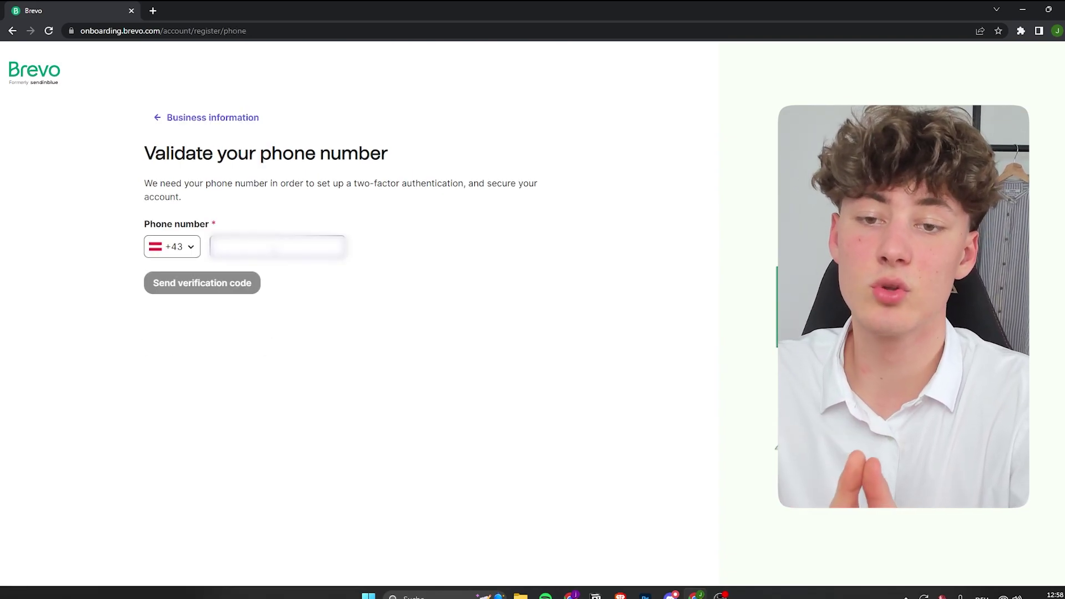
- Verify the phone number with the verification code sent by text
type("676")
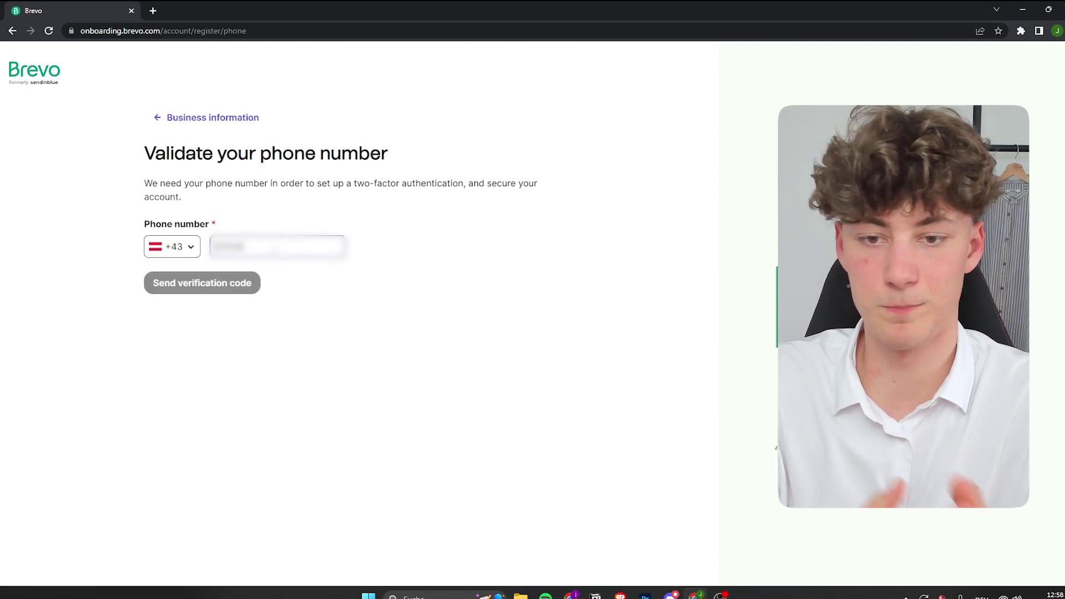
key("Return")
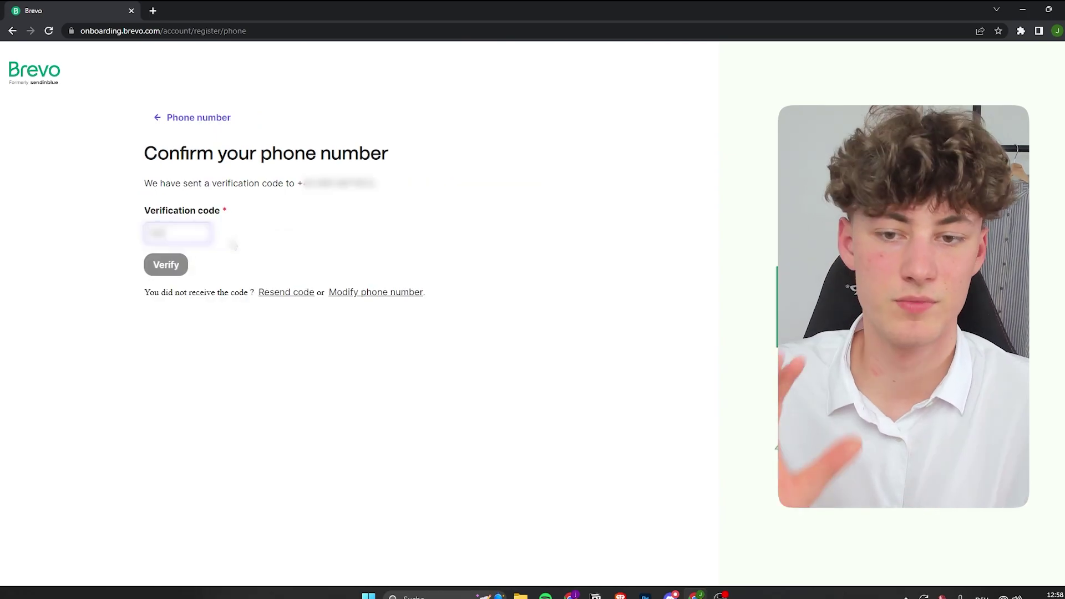
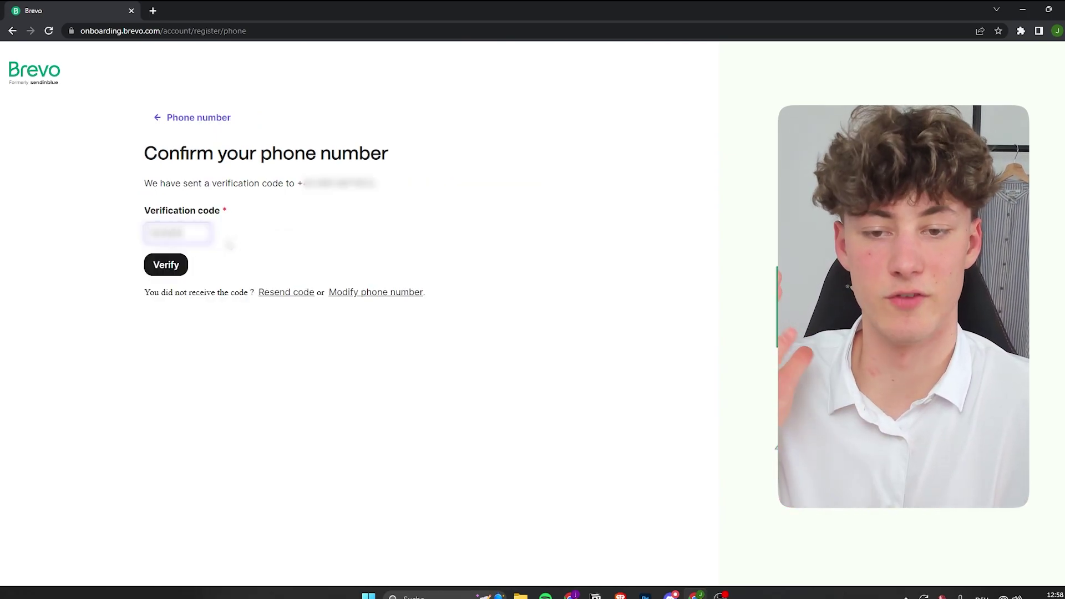
left_click(167, 258)
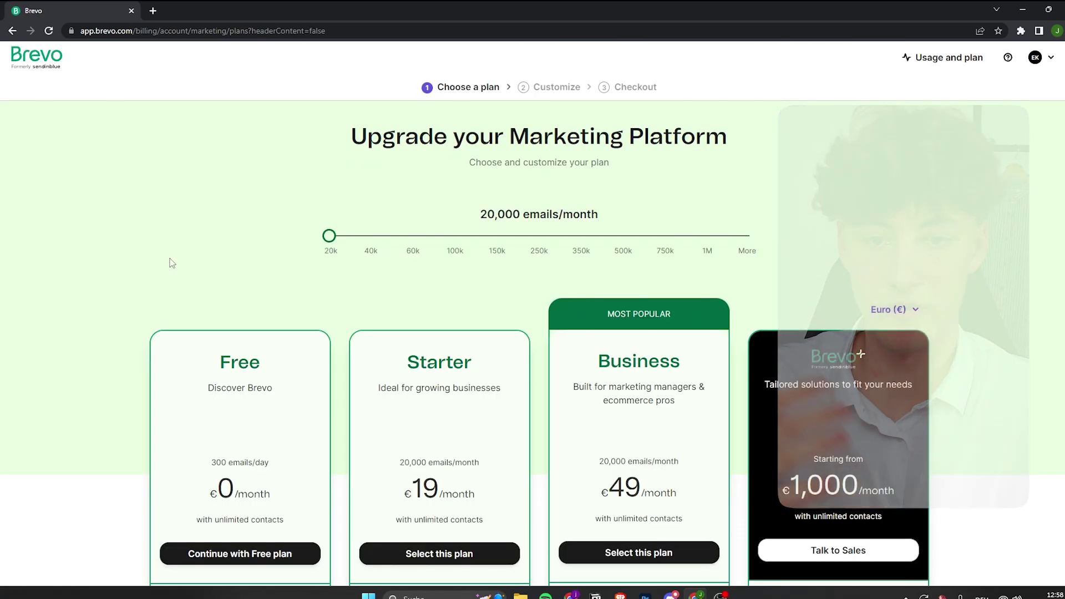
- Scroll down through the plan options on the Upgrade your Marketing Platform page
scroll(173, 262, "down", 2)
scroll(173, 263, "down", 2)
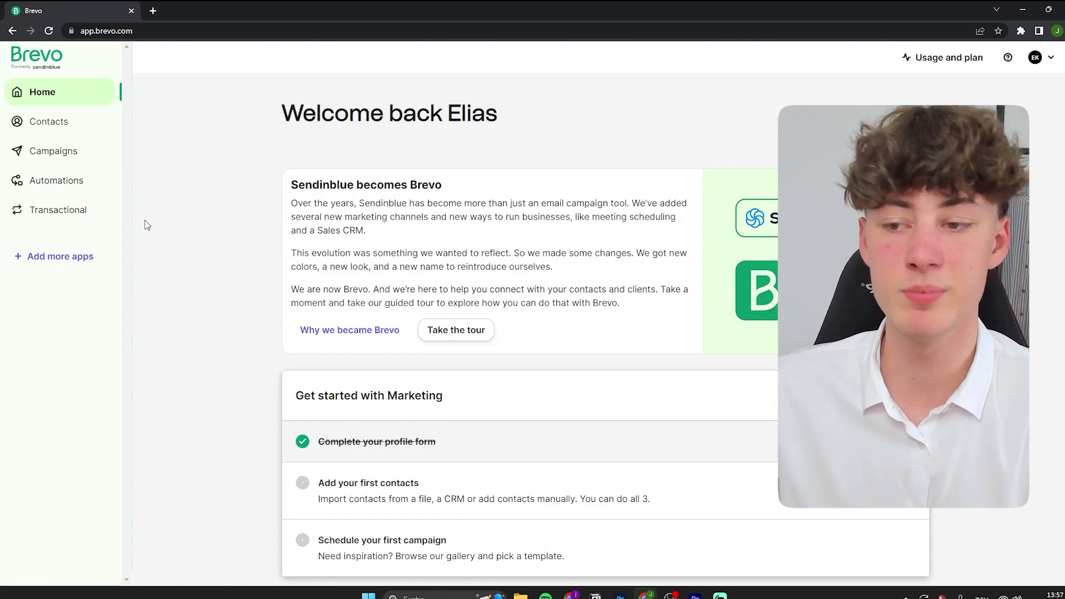
left_click(64, 263)
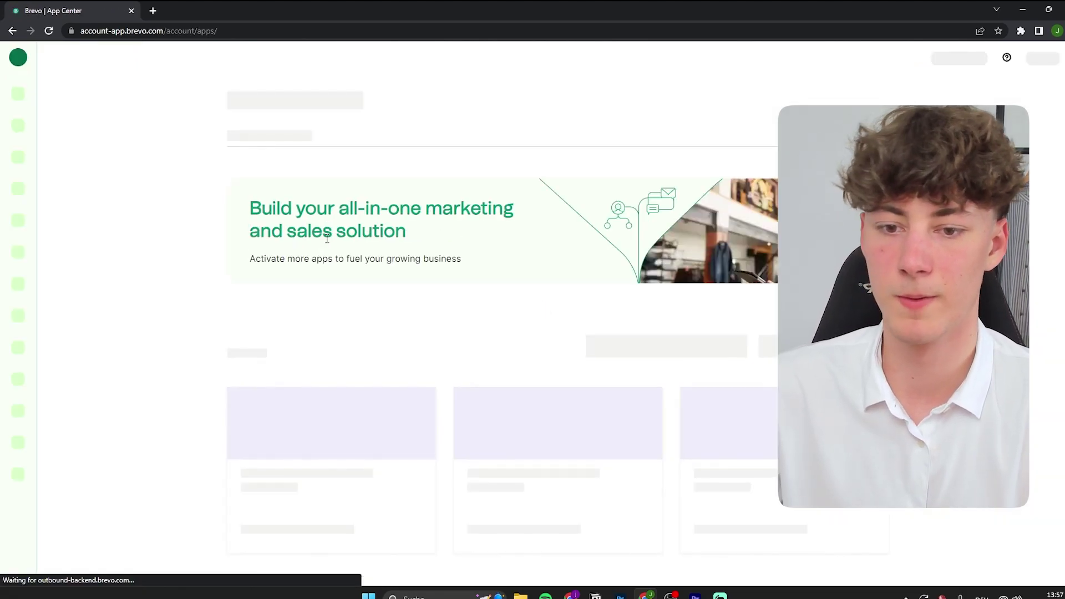
scroll(477, 199, "down", 6)
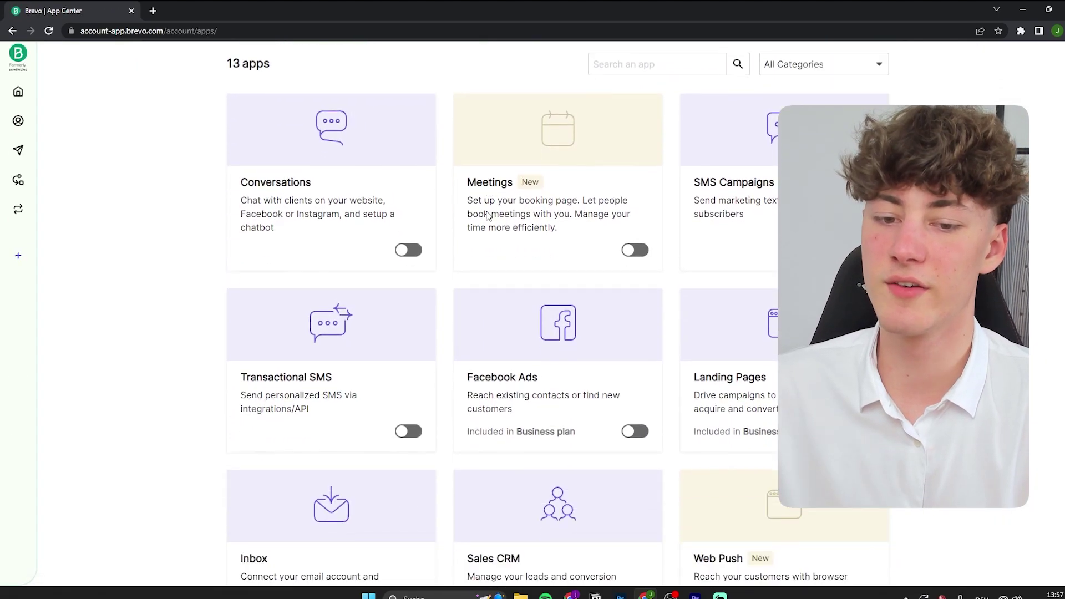
scroll(471, 188, "up", 1)
scroll(472, 188, "down", 1)
scroll(558, 195, "up", 2)
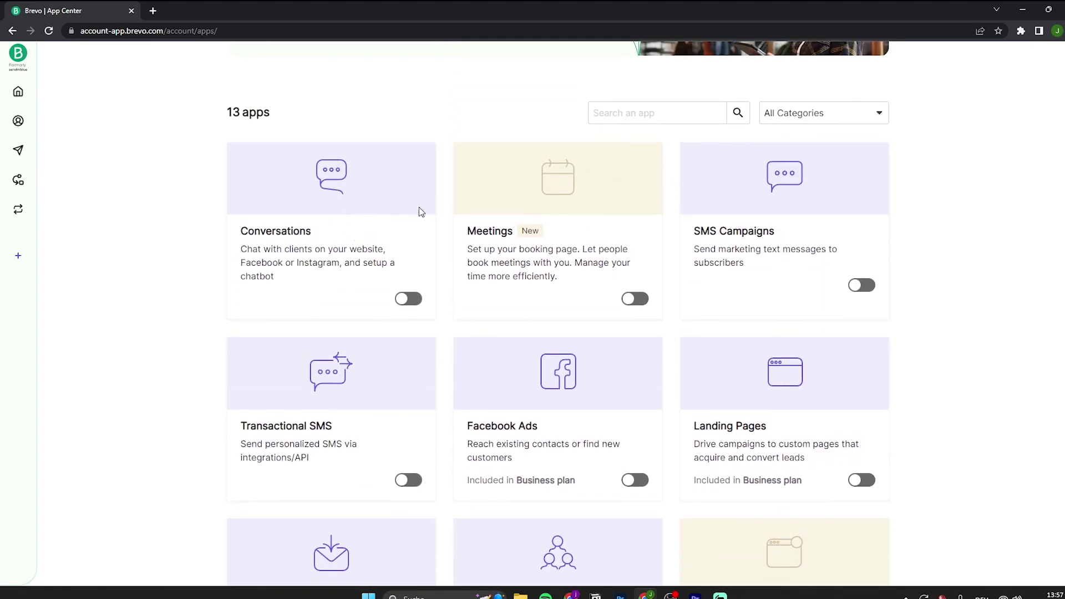
left_click_drag(777, 235, 651, 243)
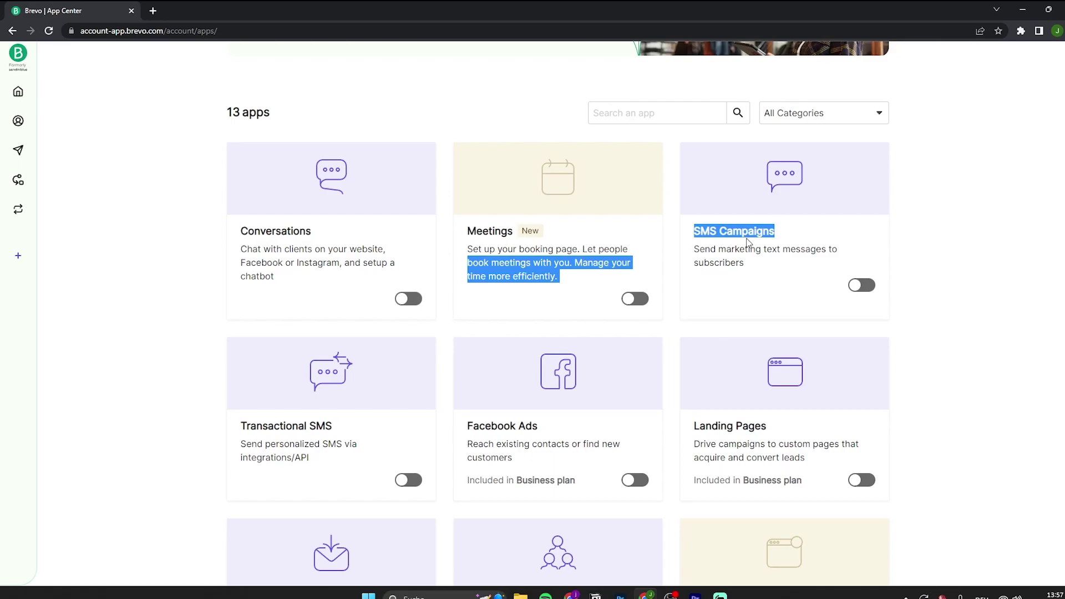
left_click(860, 286)
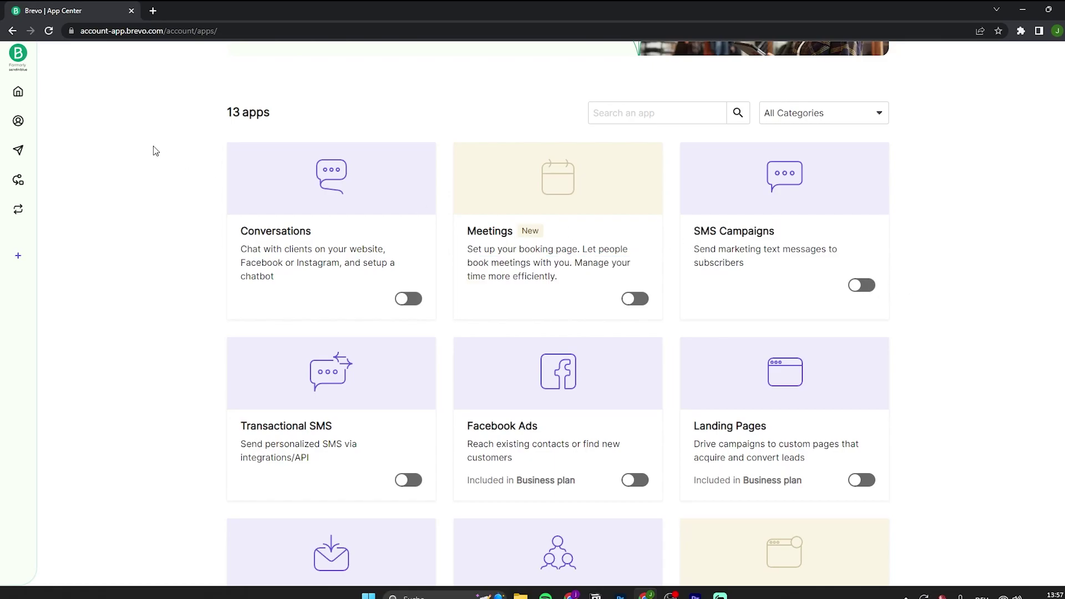
scroll(155, 151, "up", 2)
left_click(20, 90)
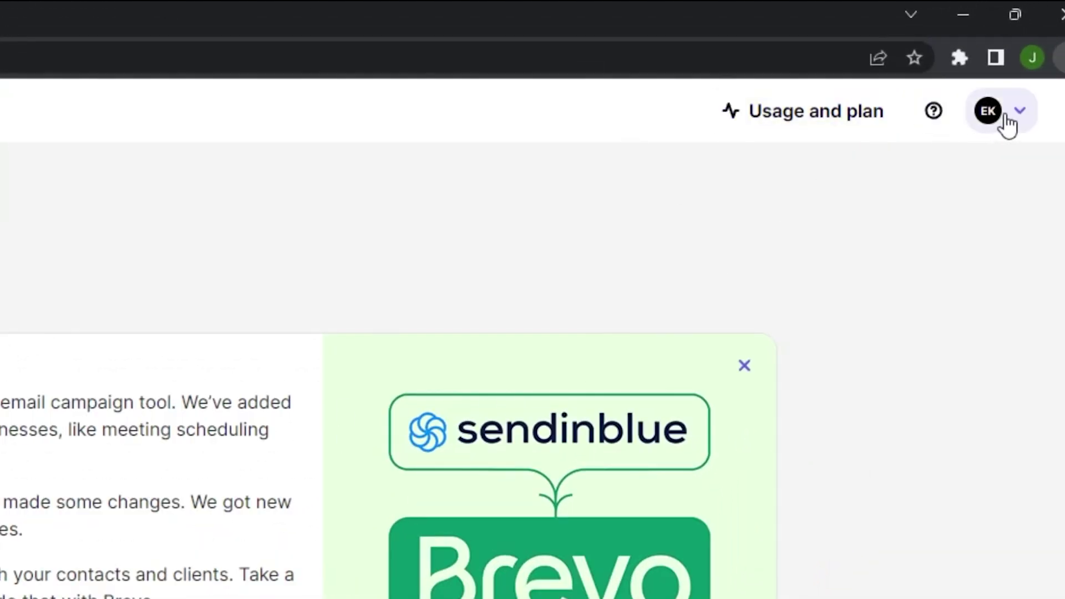
- Open Senders & IP > Senders from the account menu and review the My Company sender
left_click(1005, 117)
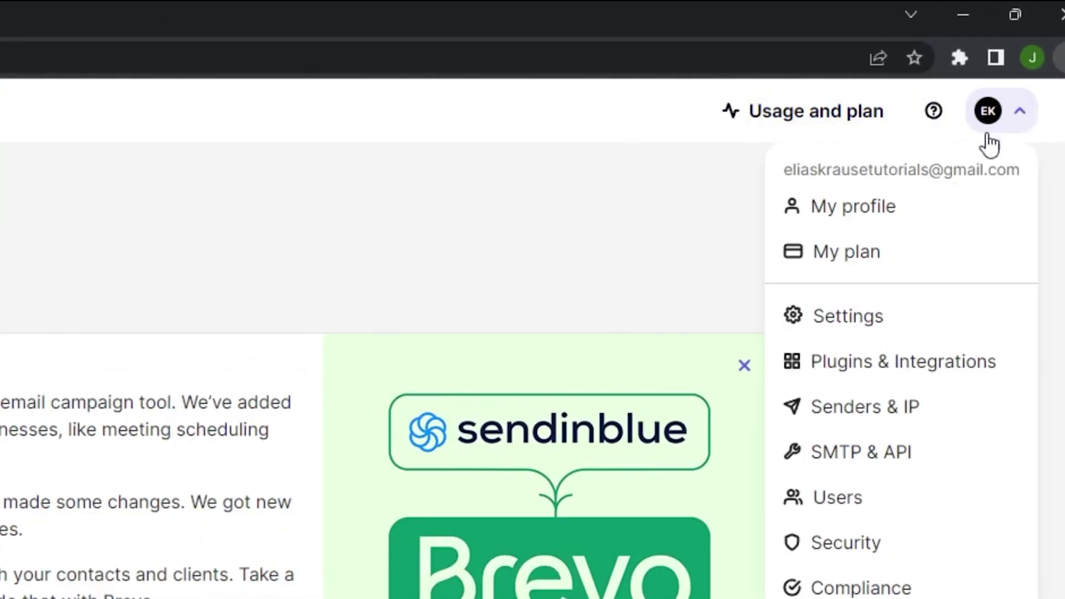
left_click(876, 410)
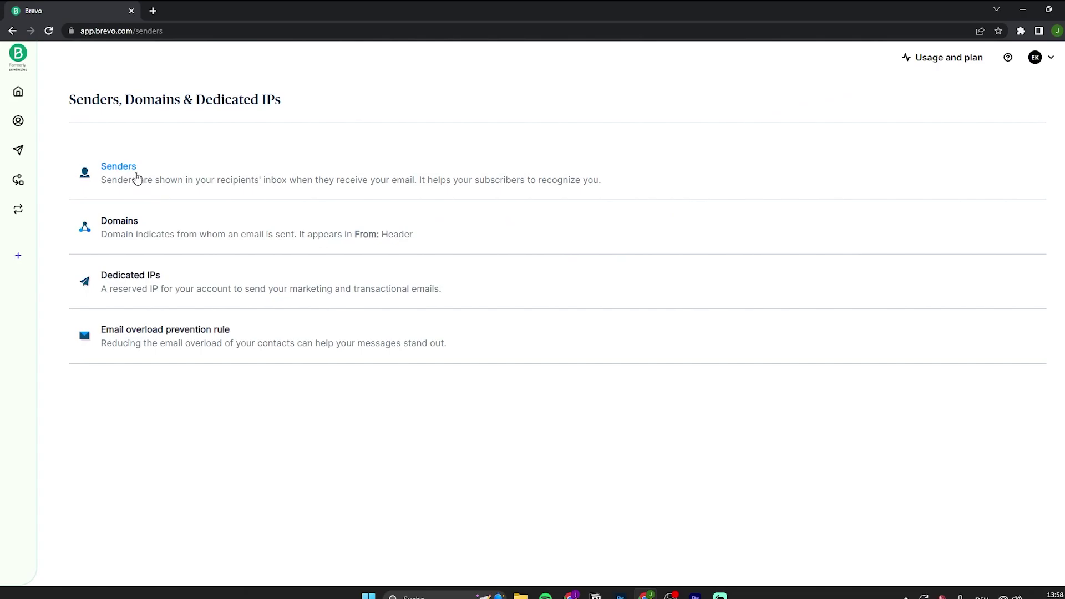
left_click(136, 177)
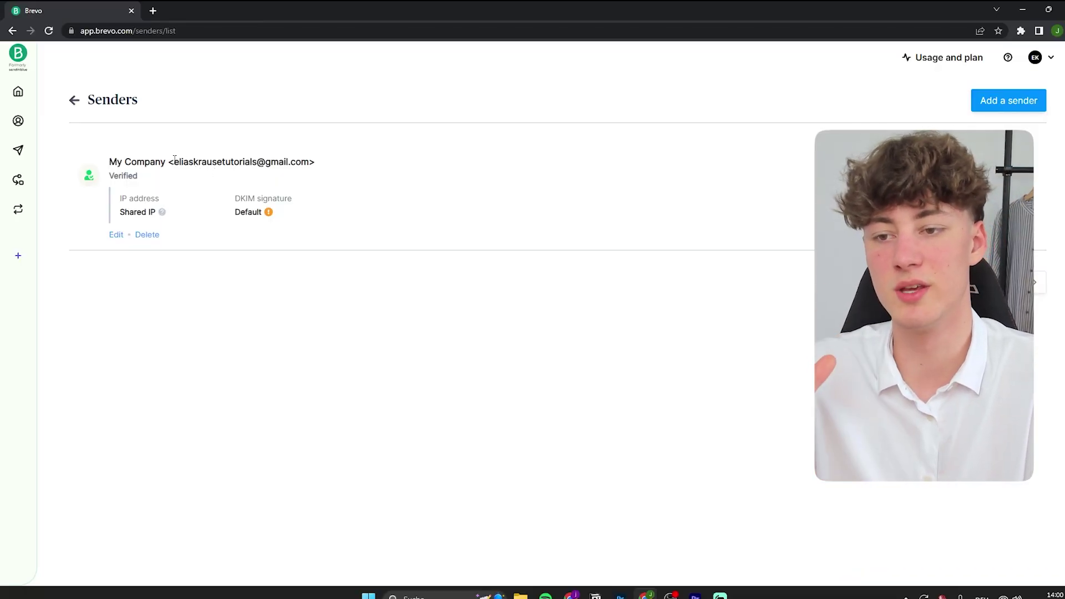
left_click_drag(174, 161, 314, 161)
left_click(390, 181)
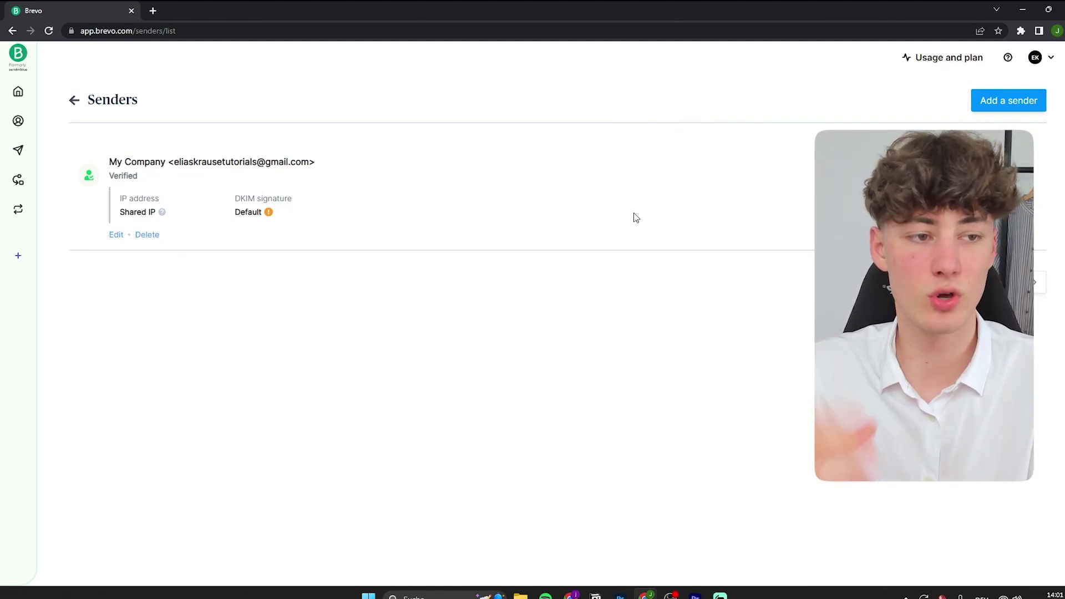
- Add a new sender with the user's From name and From email, and save it
left_click(1020, 104)
left_click(75, 173)
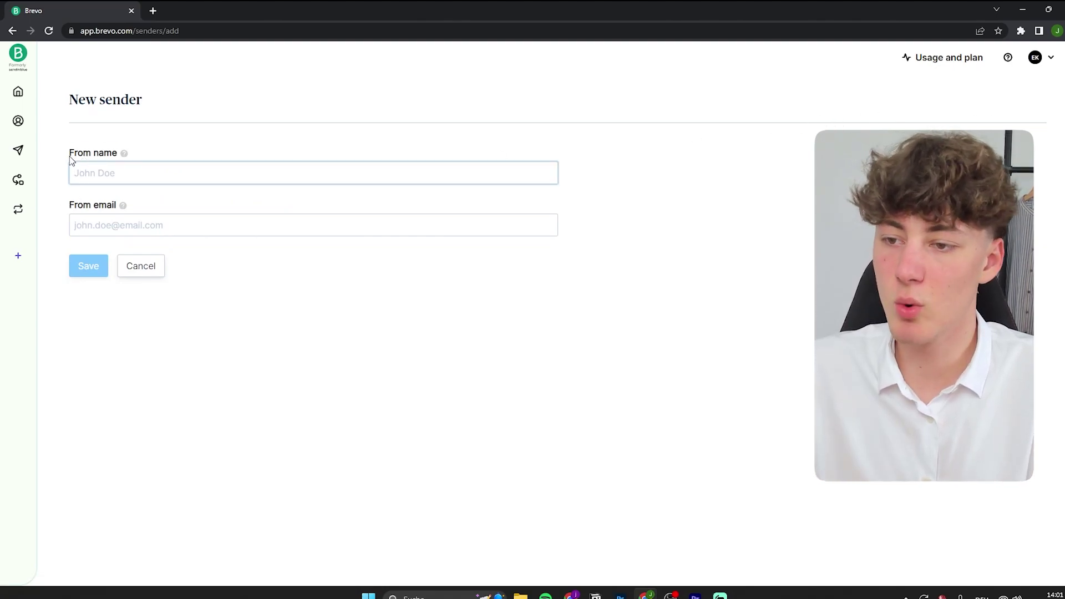
left_click_drag(70, 155, 119, 155)
left_click(133, 176)
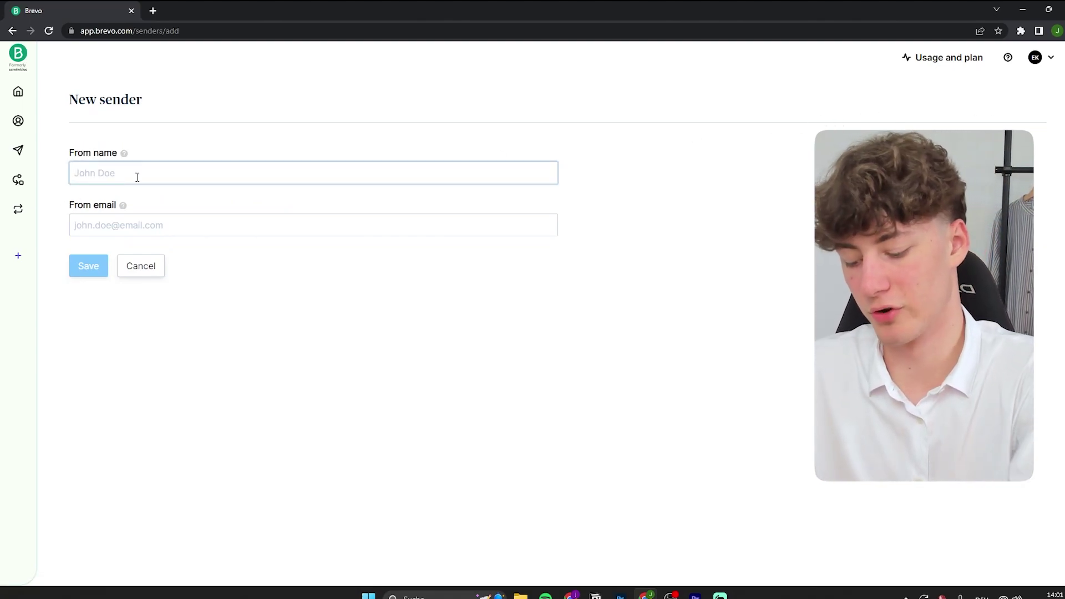
type("Elias")
key("Tab")
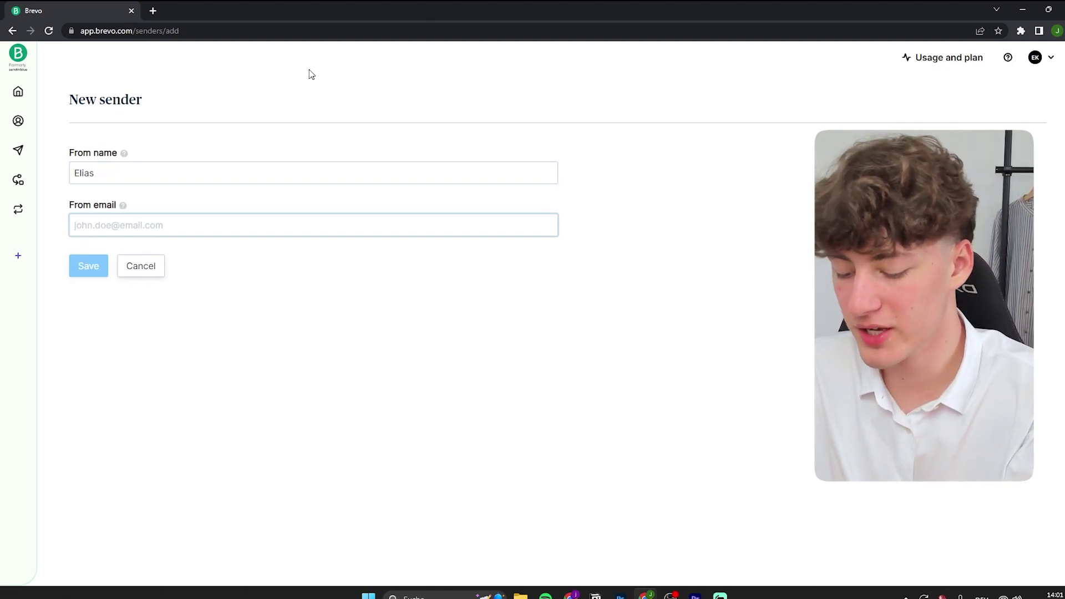
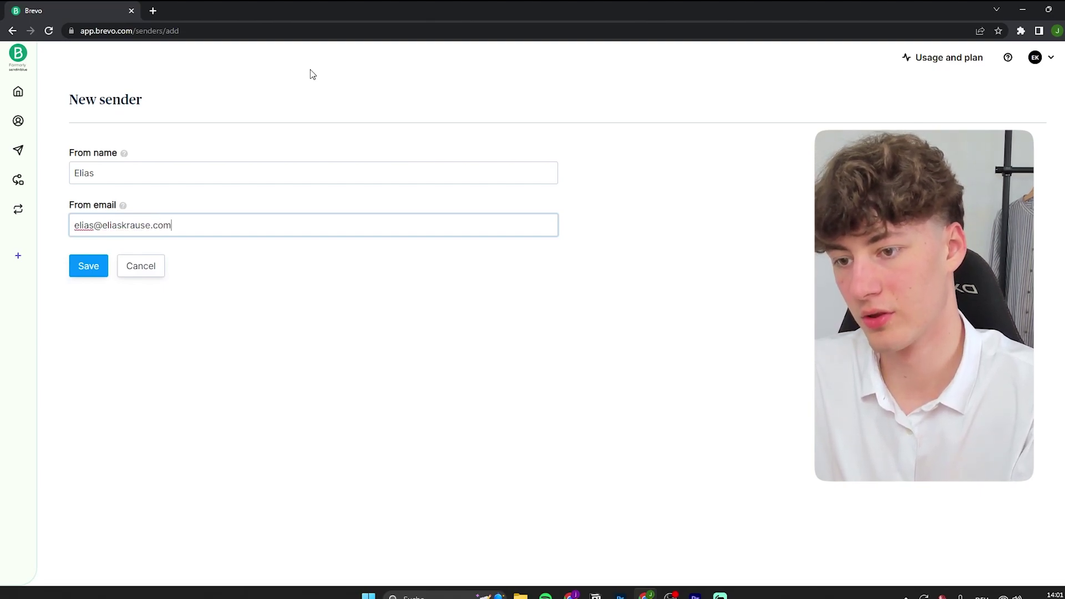
left_click(87, 269)
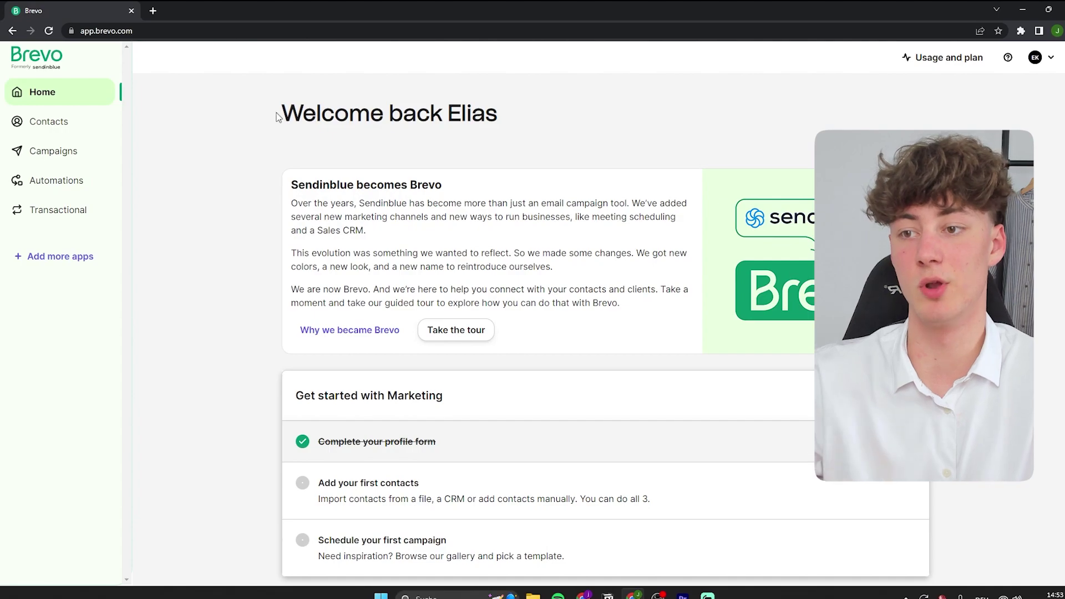
- In Contacts, start a file import and drop the contacts CSV onto the upload area
left_click(49, 122)
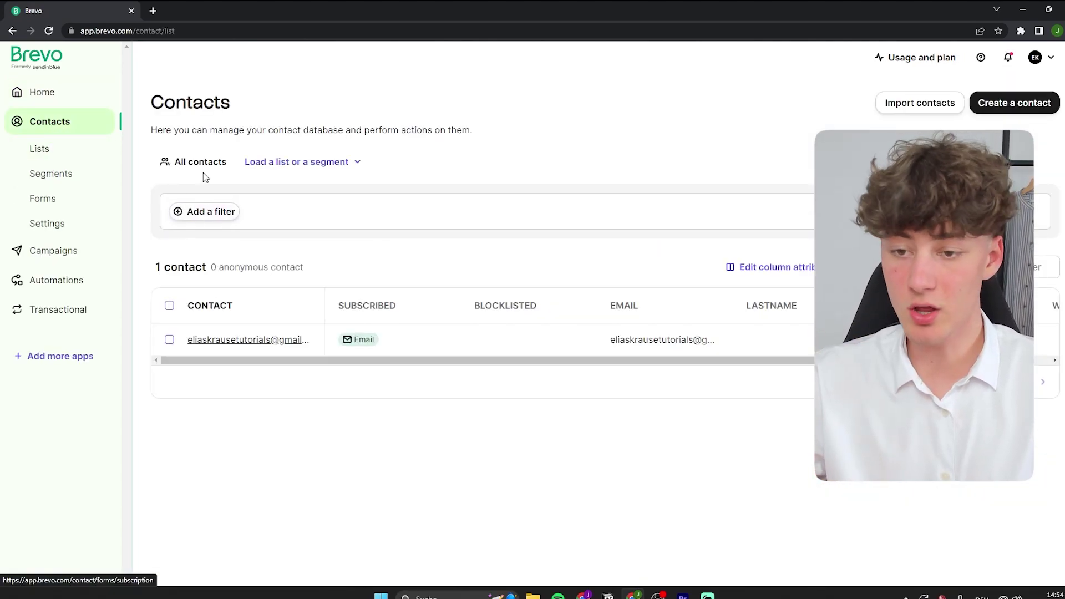
left_click(920, 103)
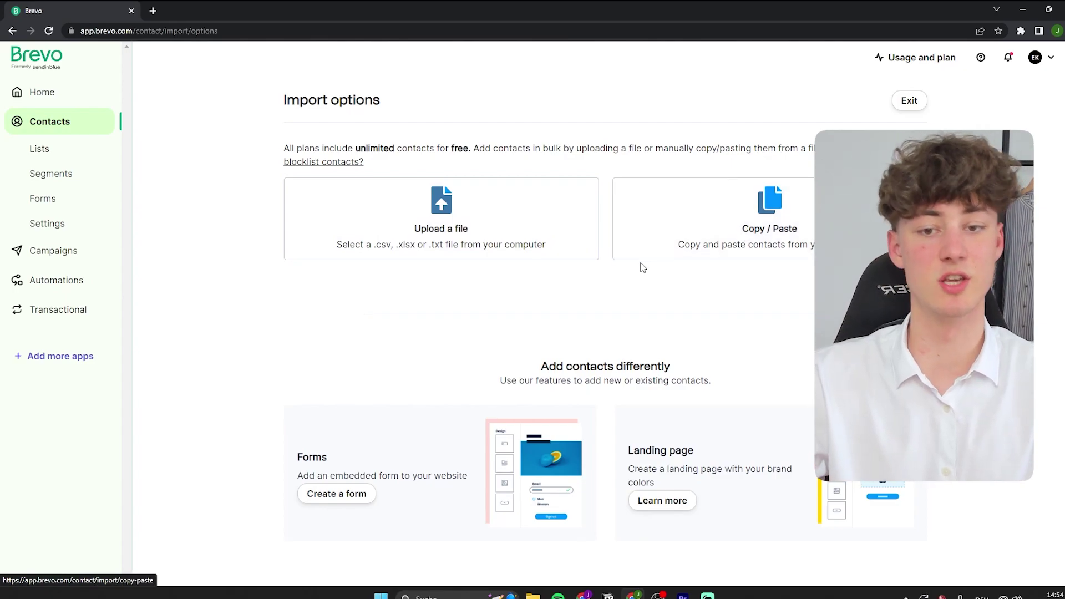
left_click(448, 205)
left_click_drag(595, 324, 577, 305)
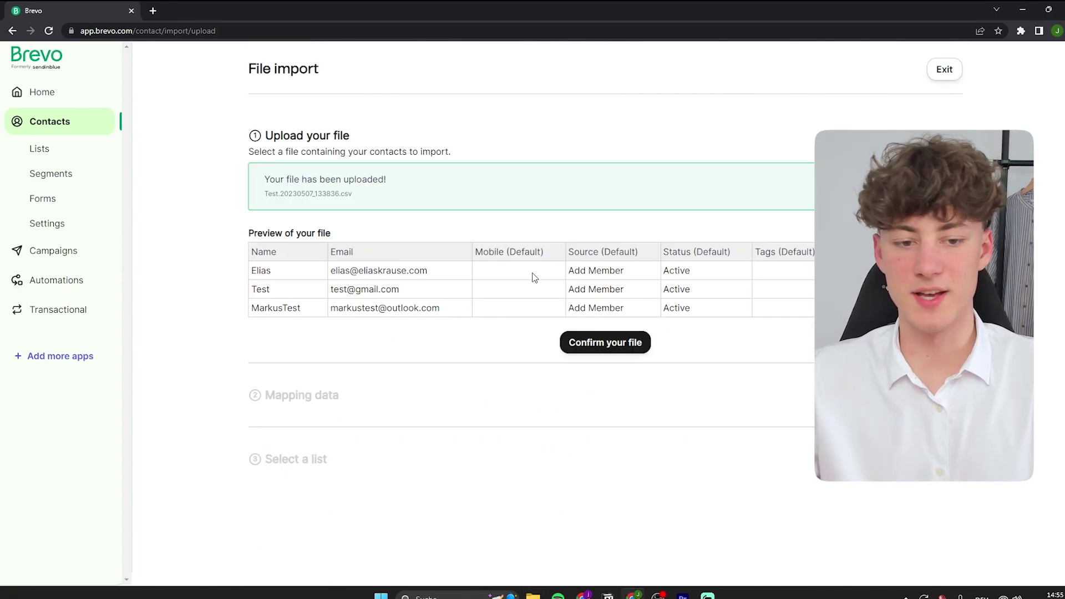
- Review the three-contact file preview and confirm the file
left_click_drag(646, 342, 281, 276)
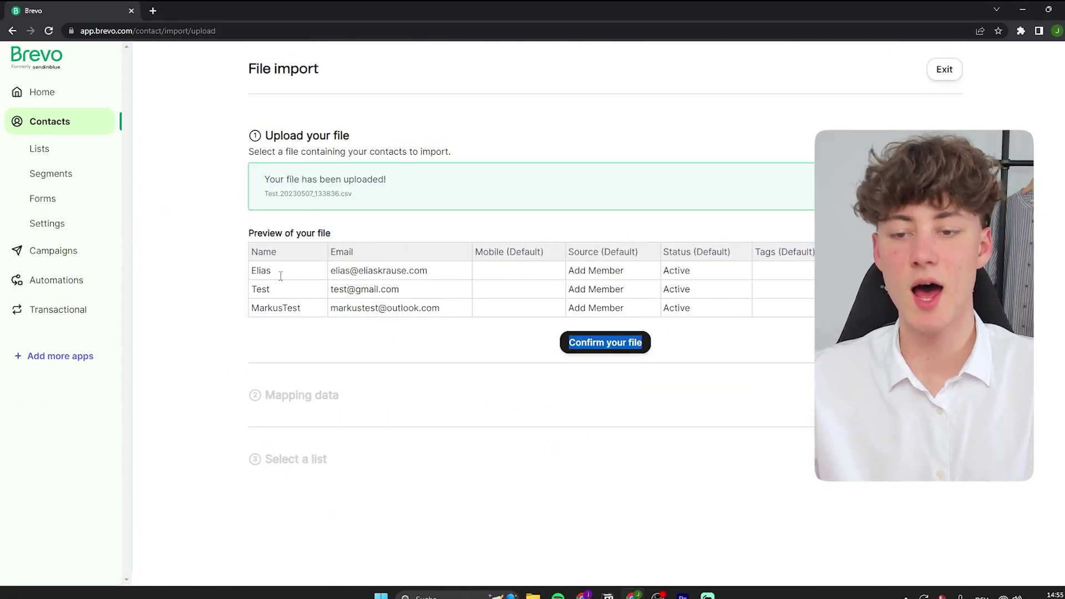
left_click(384, 269)
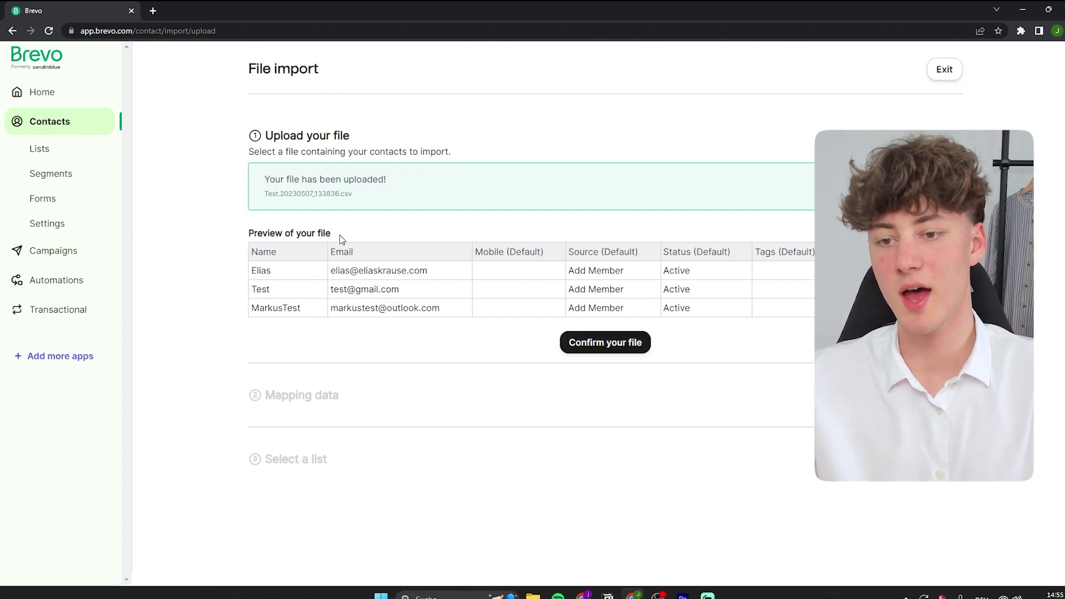
left_click_drag(341, 235, 271, 233)
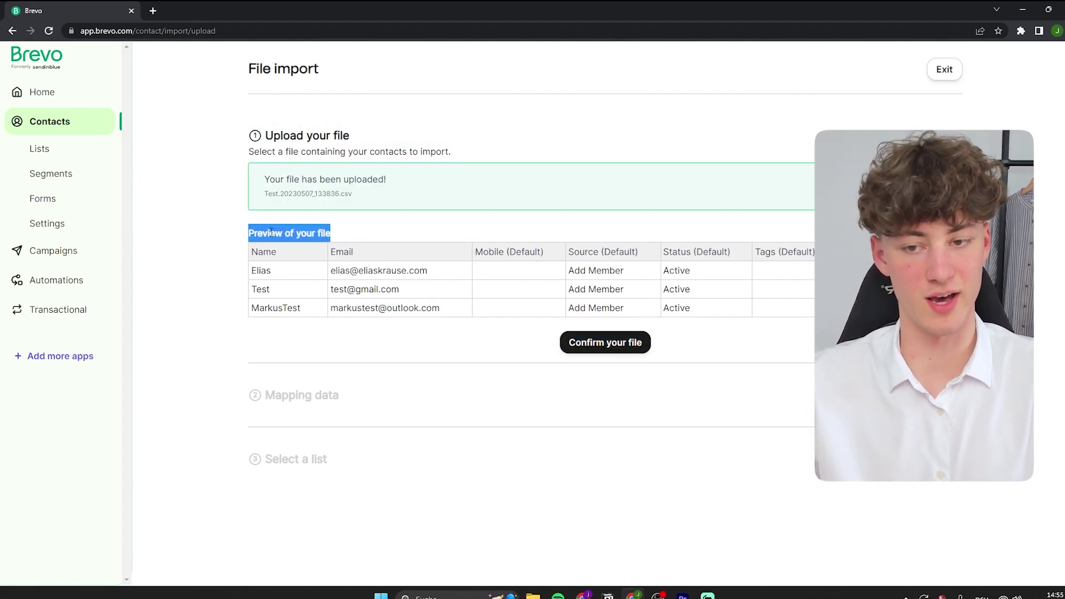
left_click(443, 235)
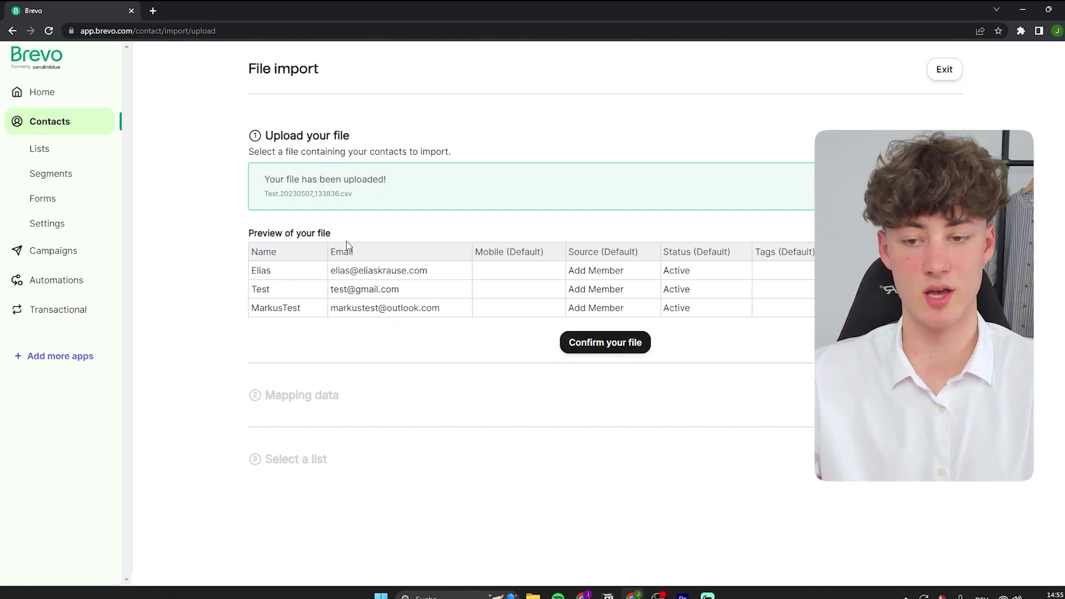
left_click_drag(291, 256, 207, 250)
left_click(273, 271)
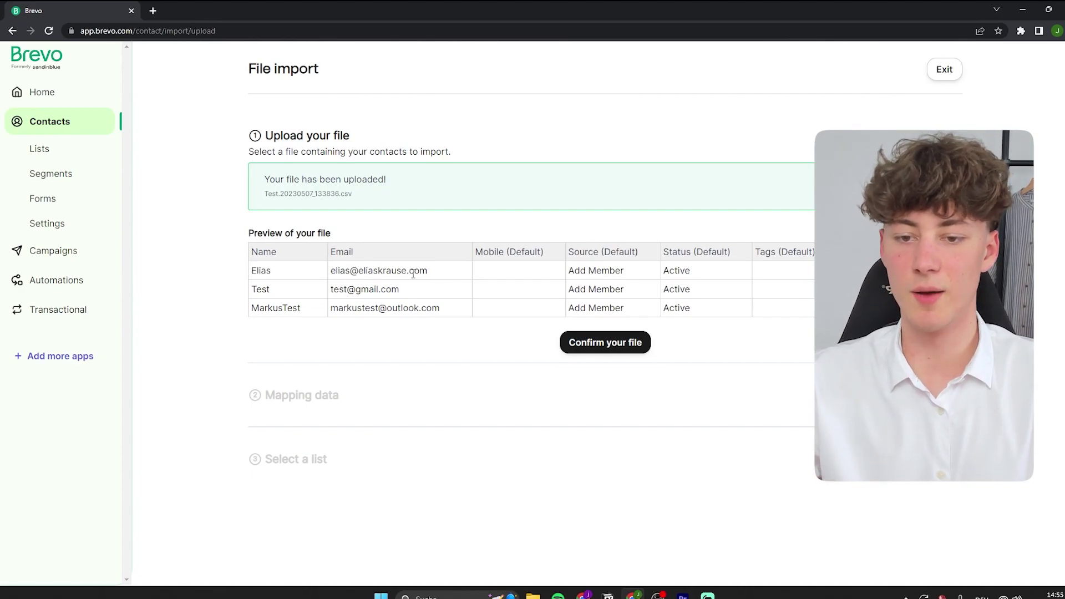
double_click(342, 252)
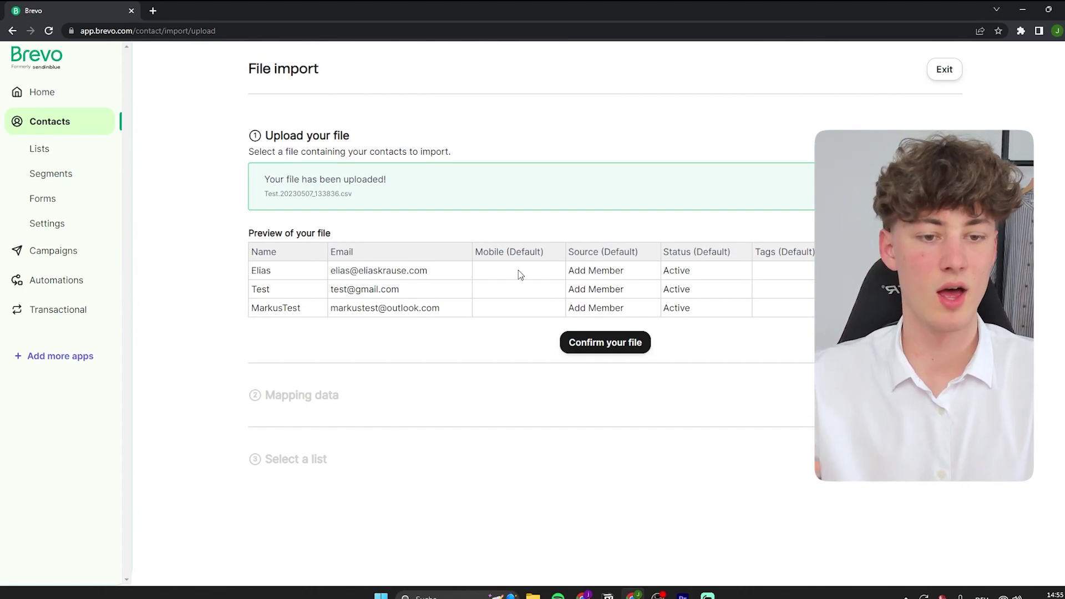
left_click_drag(489, 253, 767, 285)
left_click(768, 285)
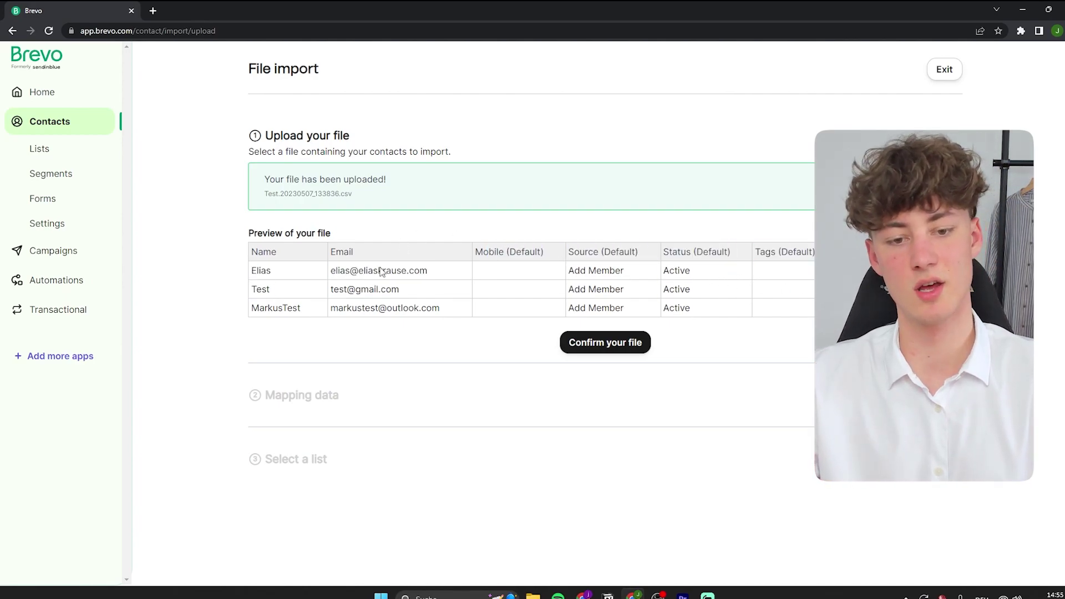
left_click(632, 343)
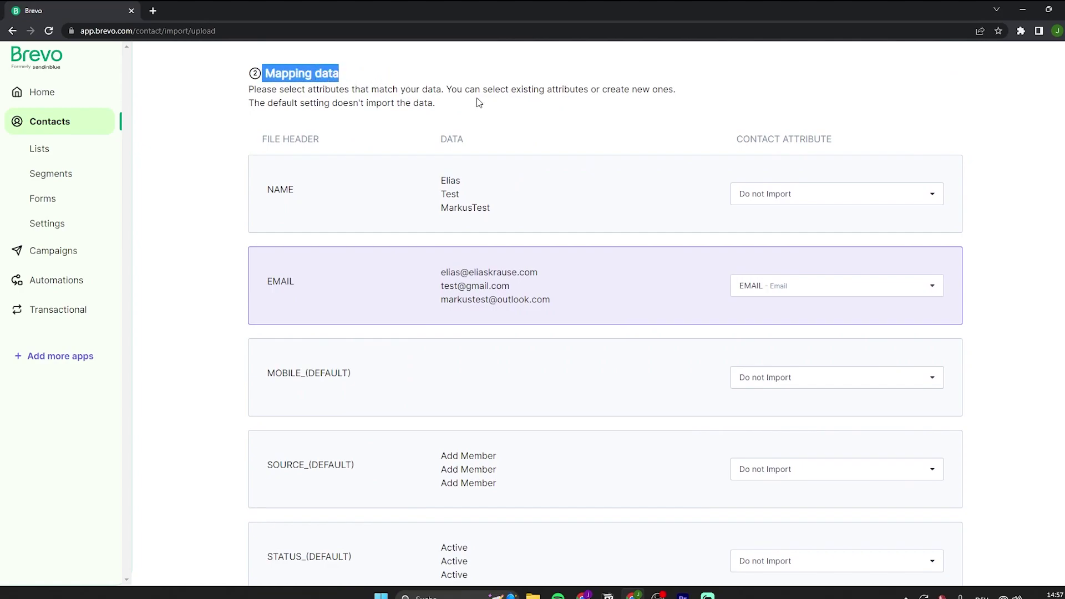
- Review the mapping rows and map the NAME column to FIRSTNAME
left_click(485, 103)
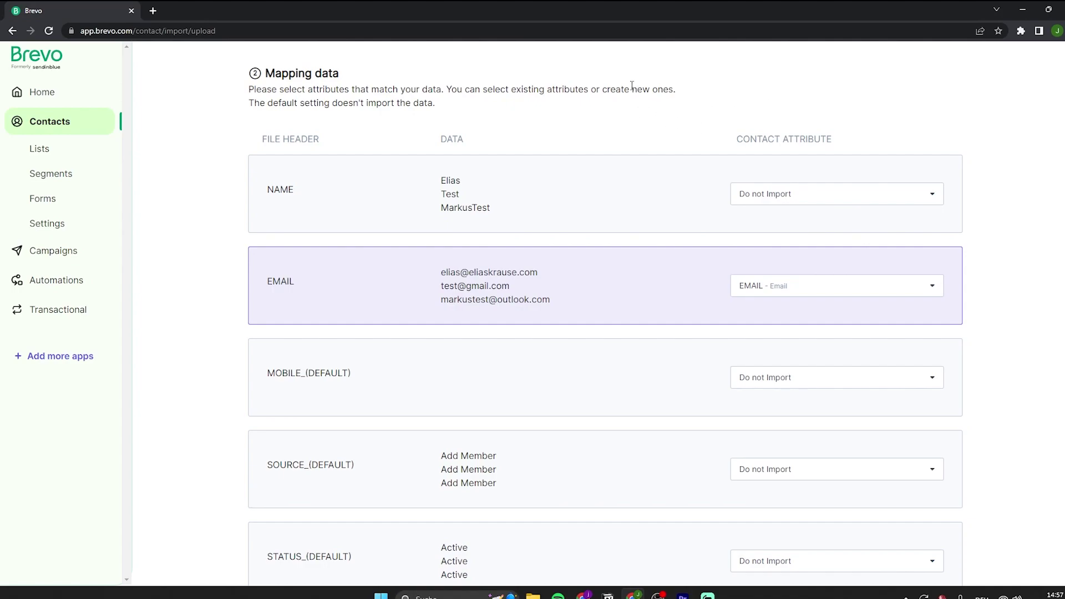
scroll(613, 144, "down", 7)
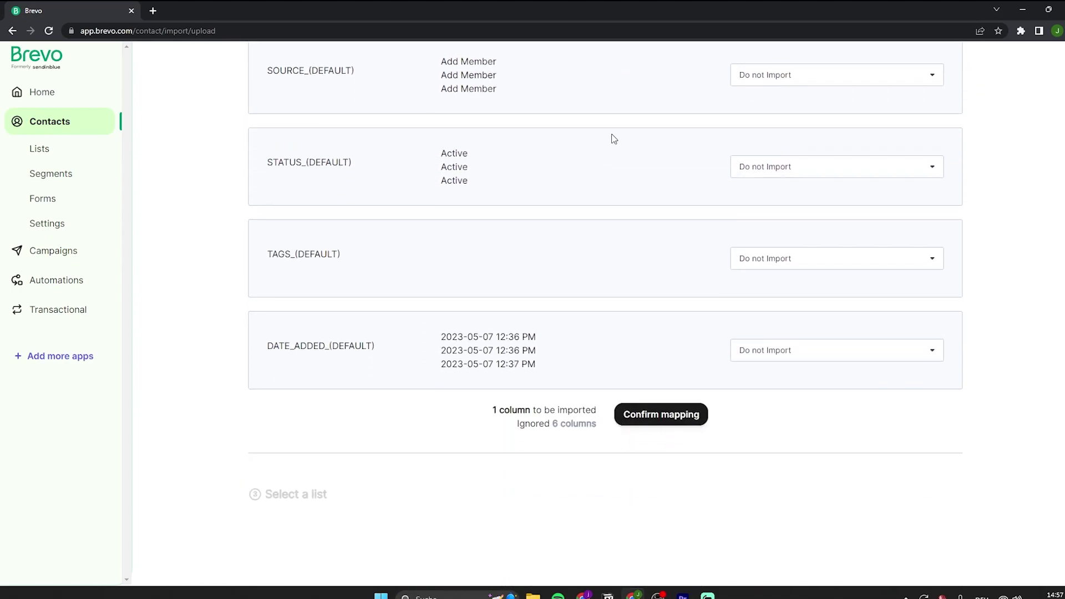
left_click_drag(375, 346, 269, 339)
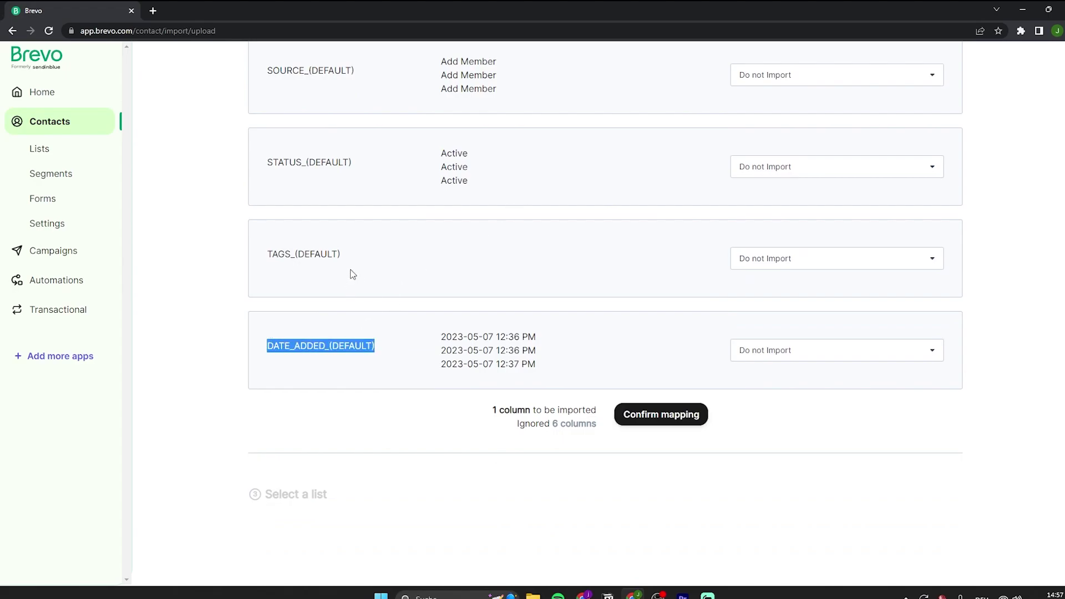
left_click_drag(353, 274, 199, 266)
scroll(468, 268, "up", 7)
left_click(257, 273)
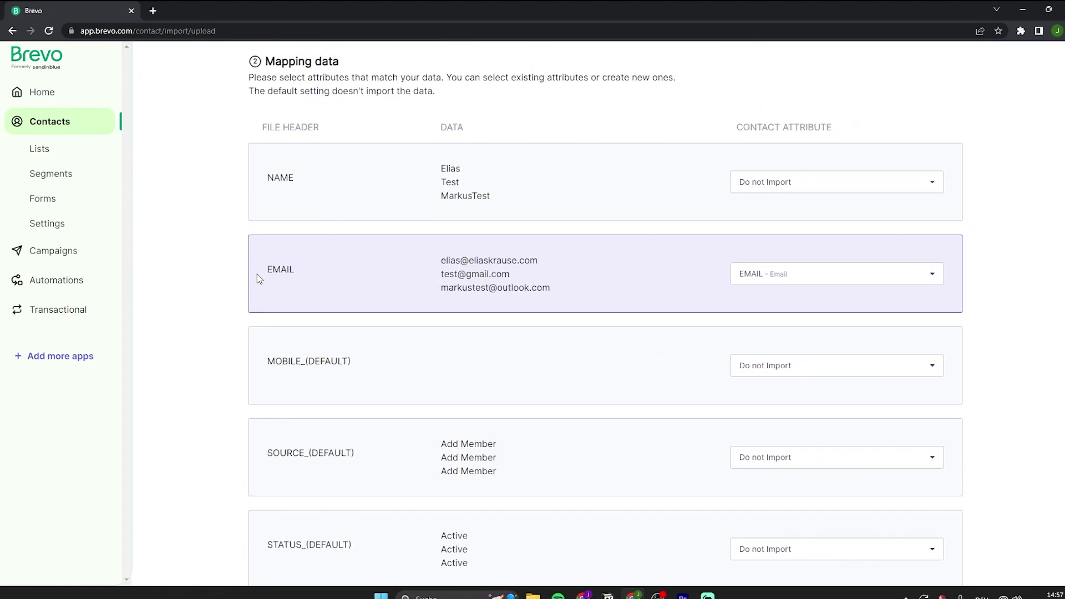
scroll(530, 264, "up", 1)
scroll(533, 244, "down", 1)
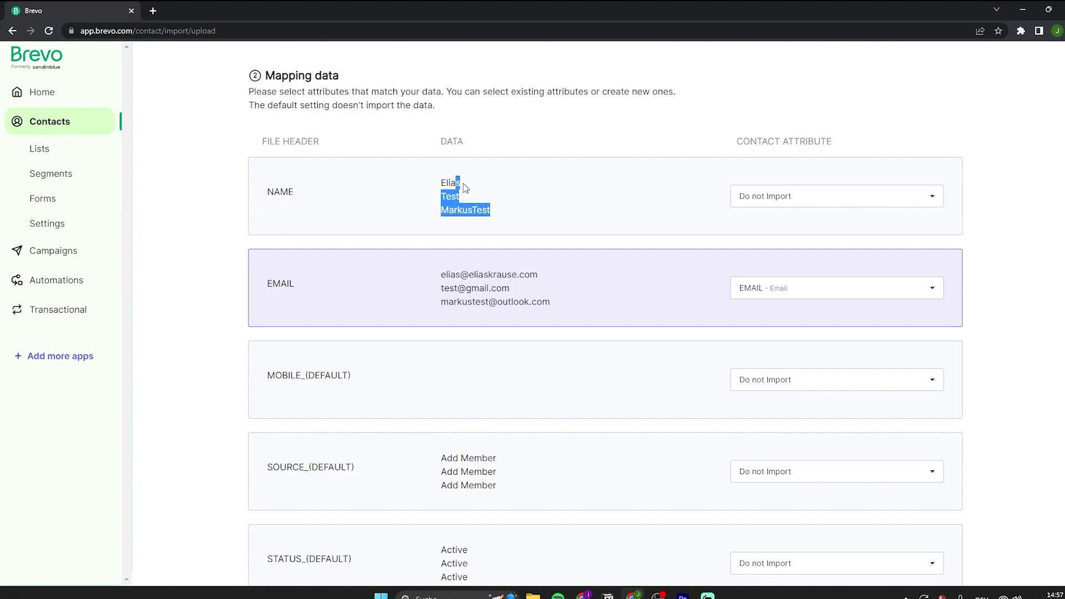
triple_click(487, 212)
left_click(501, 202)
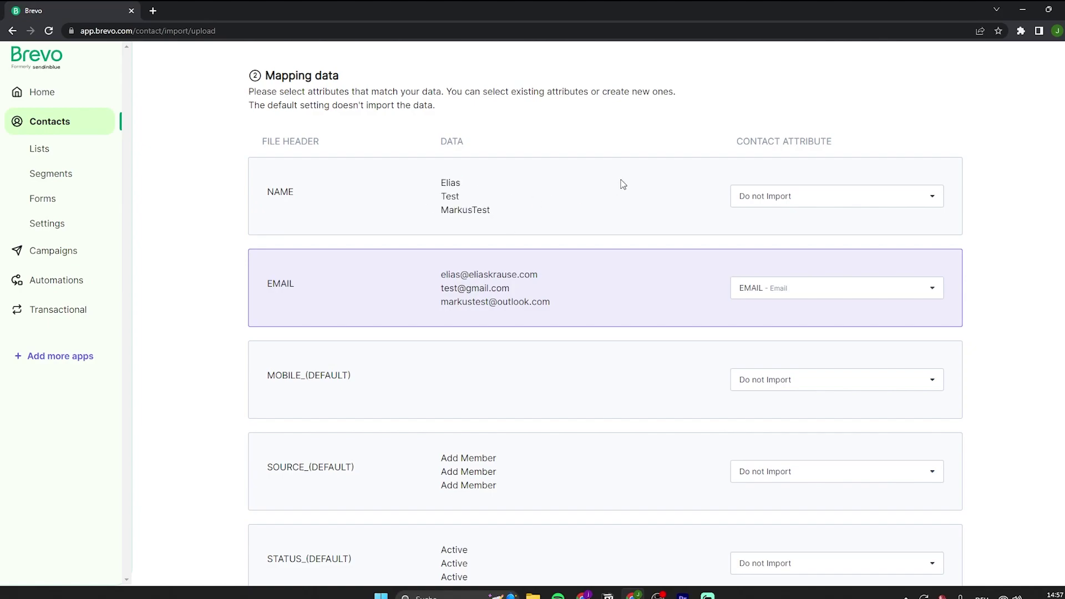
left_click(770, 200)
scroll(882, 270, "down", 3)
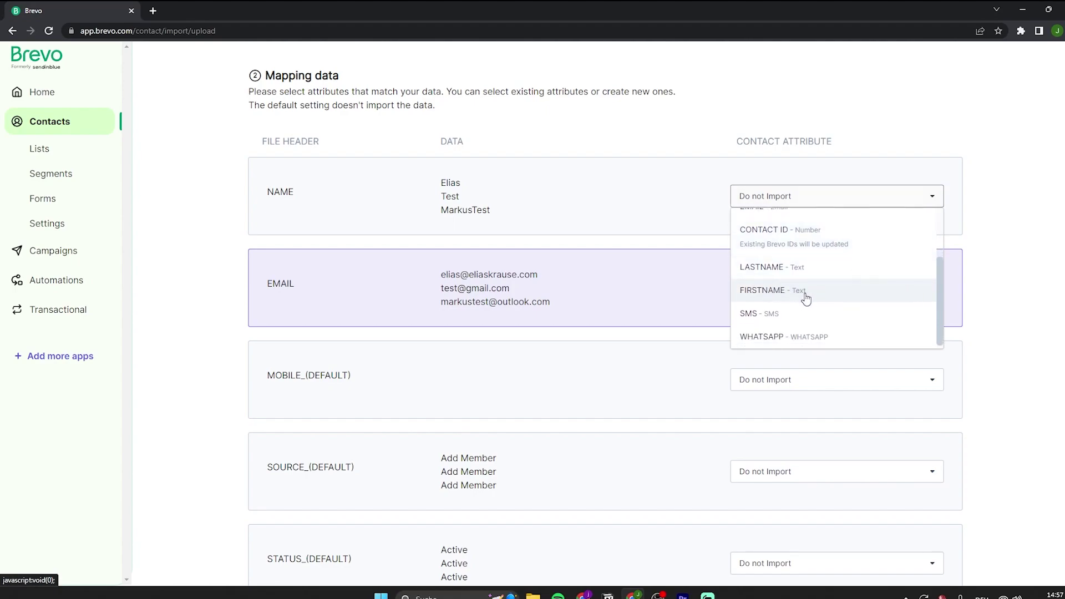
left_click(804, 294)
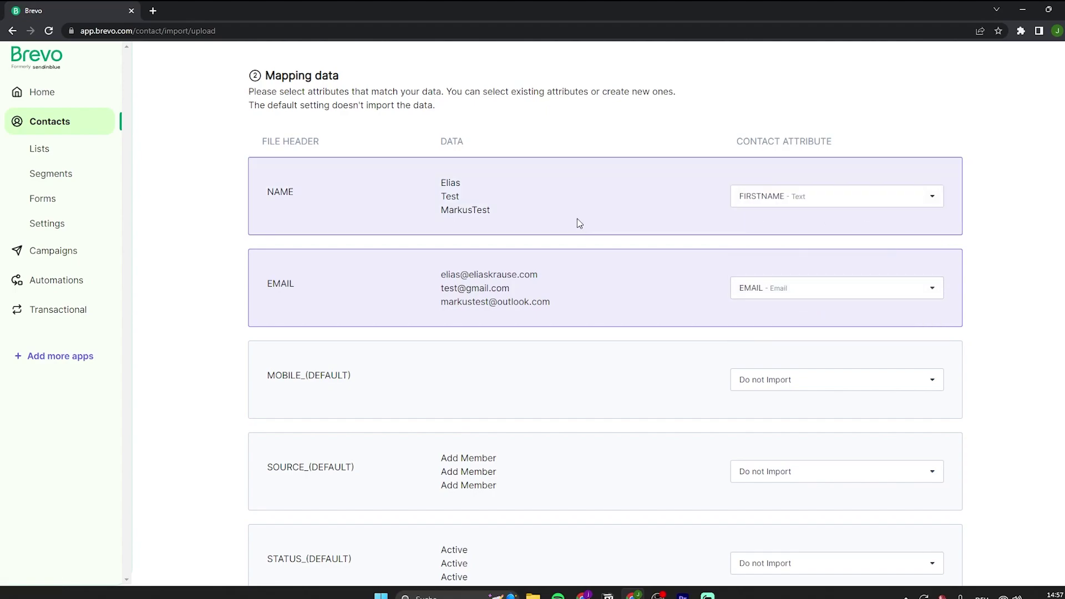
- Check the three email addresses under EMAIL and scroll down to Confirm mapping
triple_click(511, 218)
left_click(499, 203)
left_click_drag(552, 304, 416, 280)
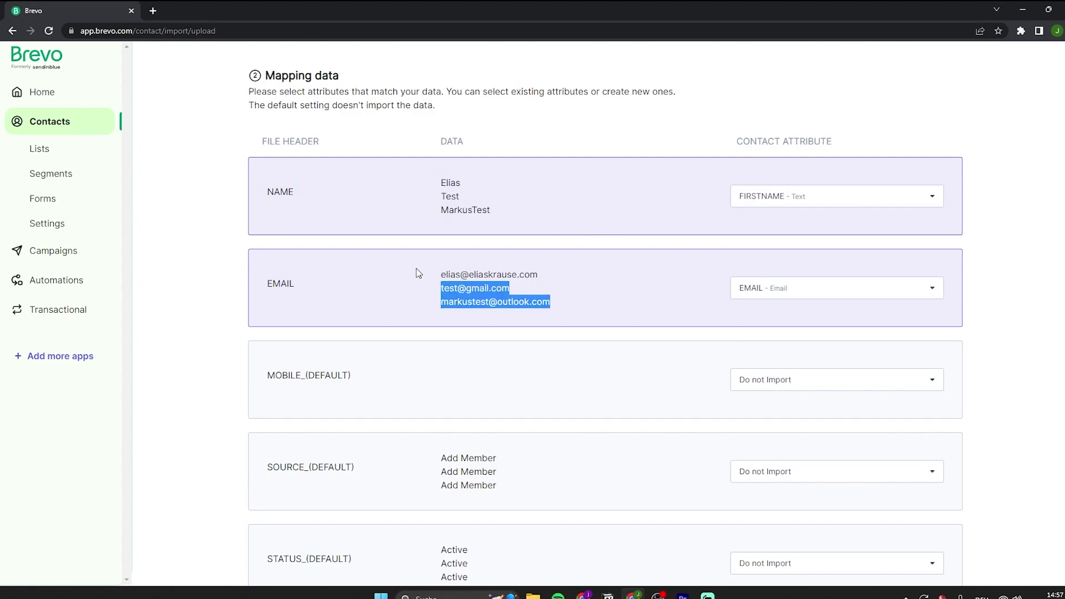
left_click(509, 270)
left_click_drag(578, 308, 442, 275)
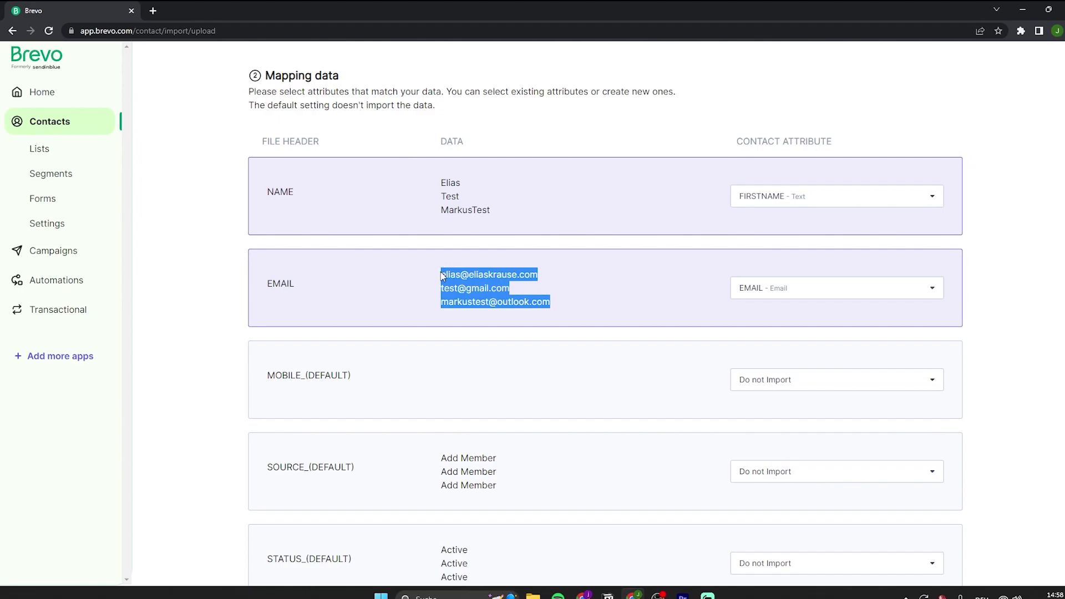
left_click(669, 271)
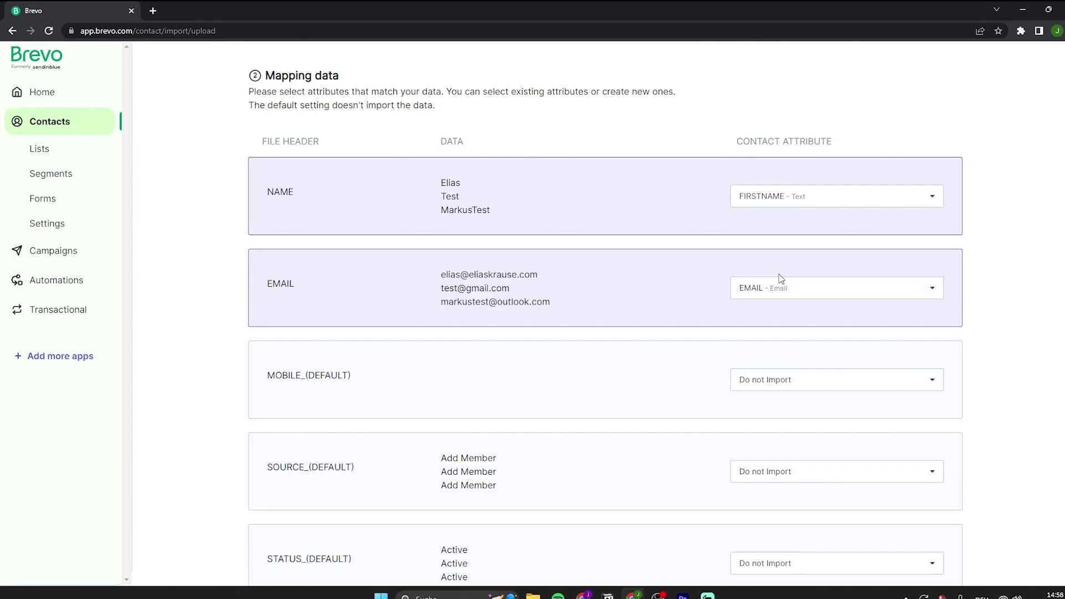
scroll(519, 261, "down", 5)
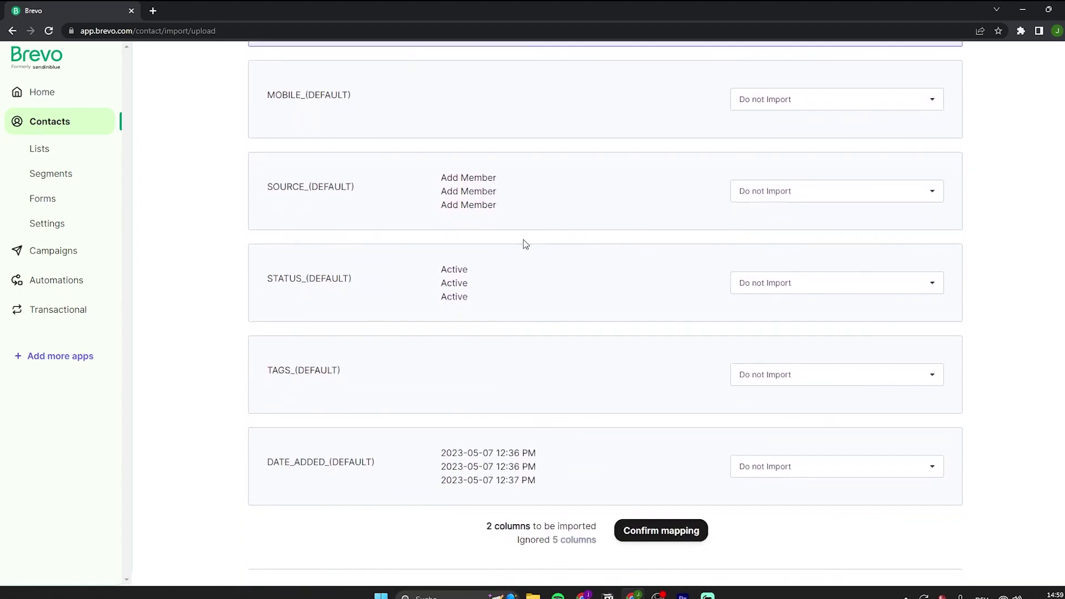
scroll(675, 209, "up", 5)
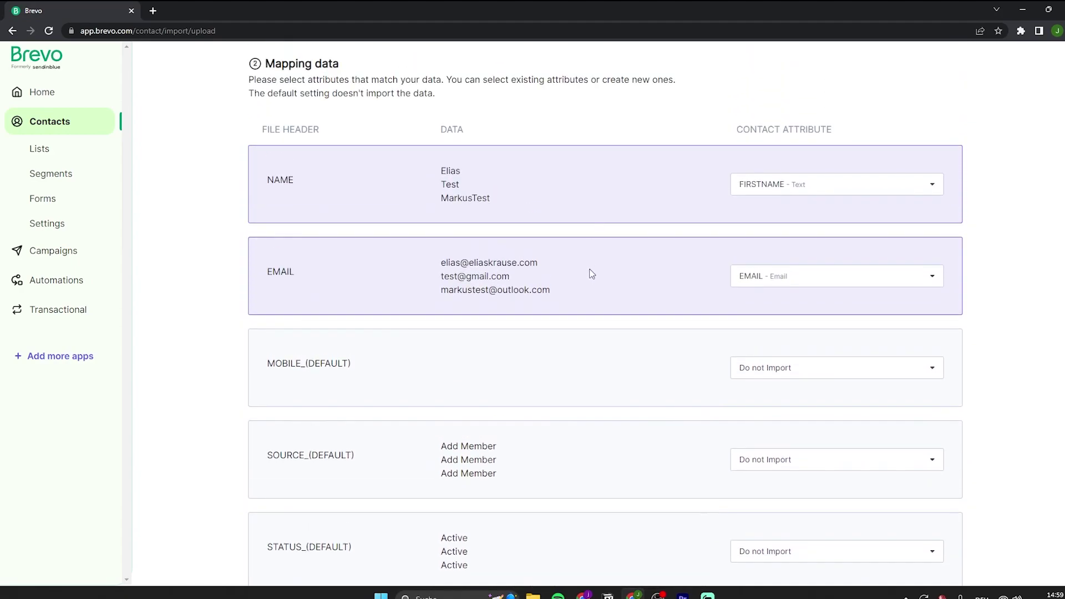
left_click_drag(509, 200, 423, 172)
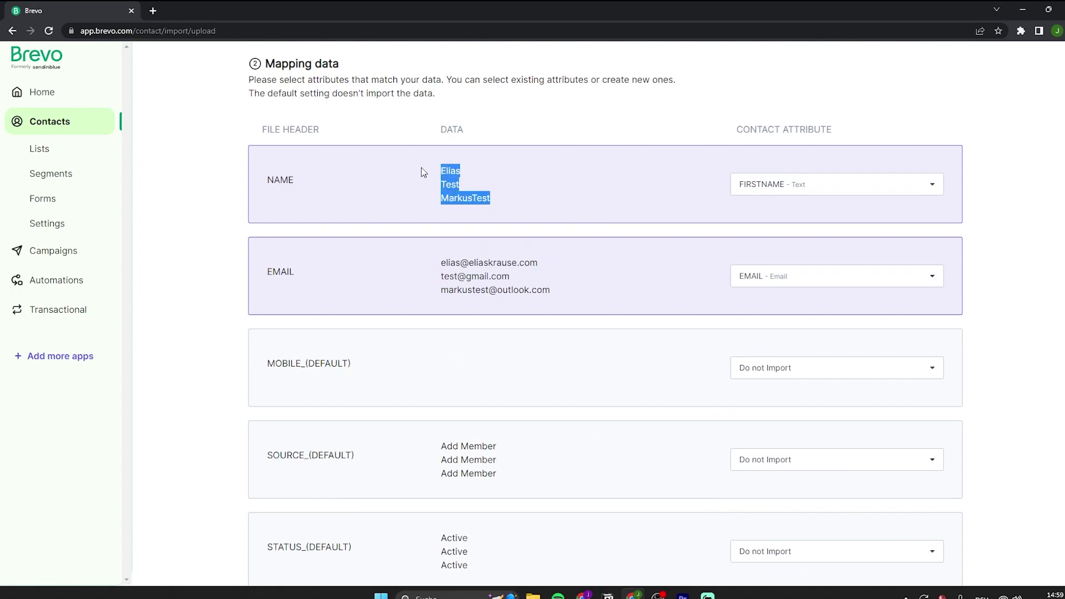
left_click(423, 172)
scroll(540, 313, "down", 2)
scroll(540, 314, "down", 4)
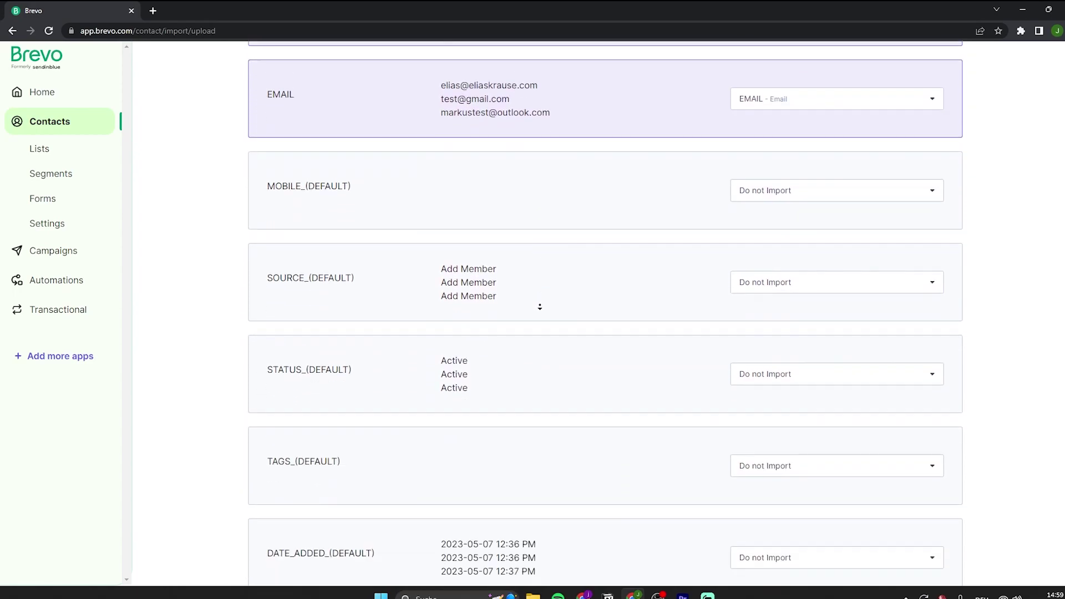
scroll(613, 215, "up", 2)
scroll(614, 215, "down", 3)
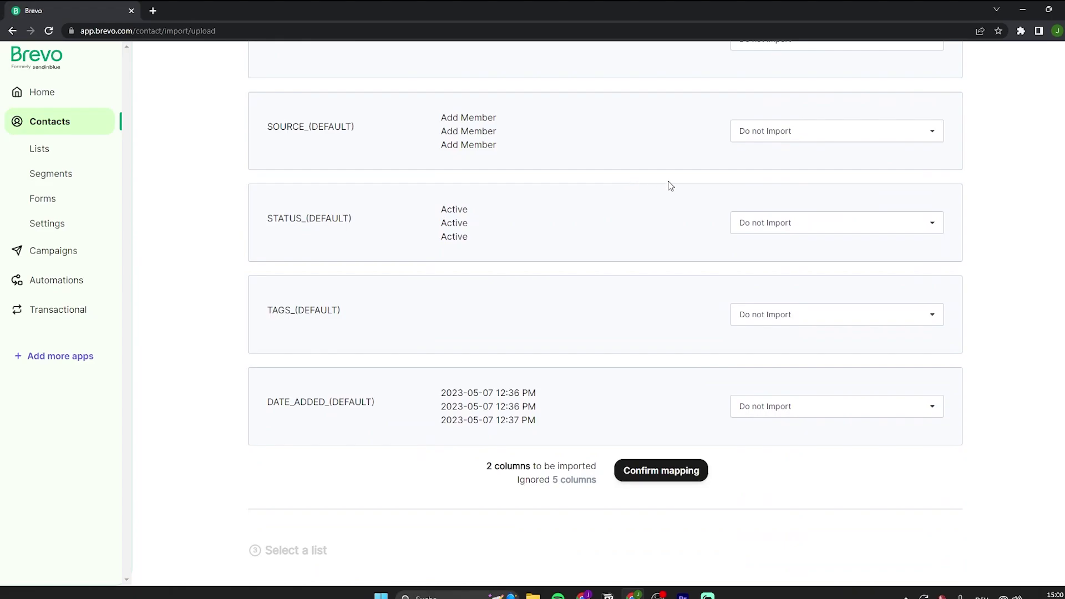
scroll(662, 304, "down", 2)
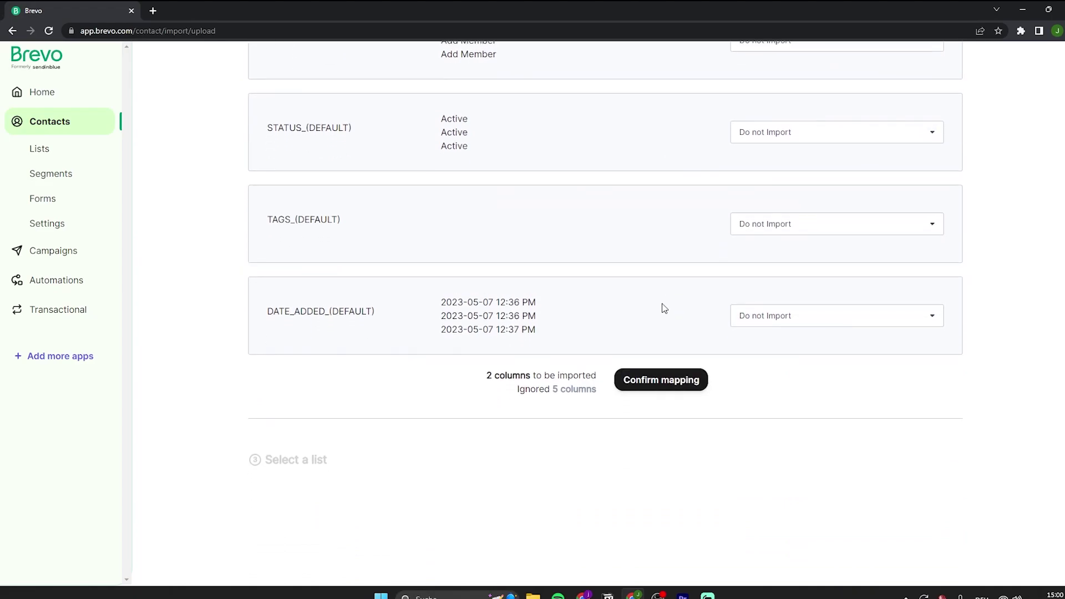
- Confirm the mapping and create a 'YouTube Tutorial' list in Your First Folder
left_click(668, 384)
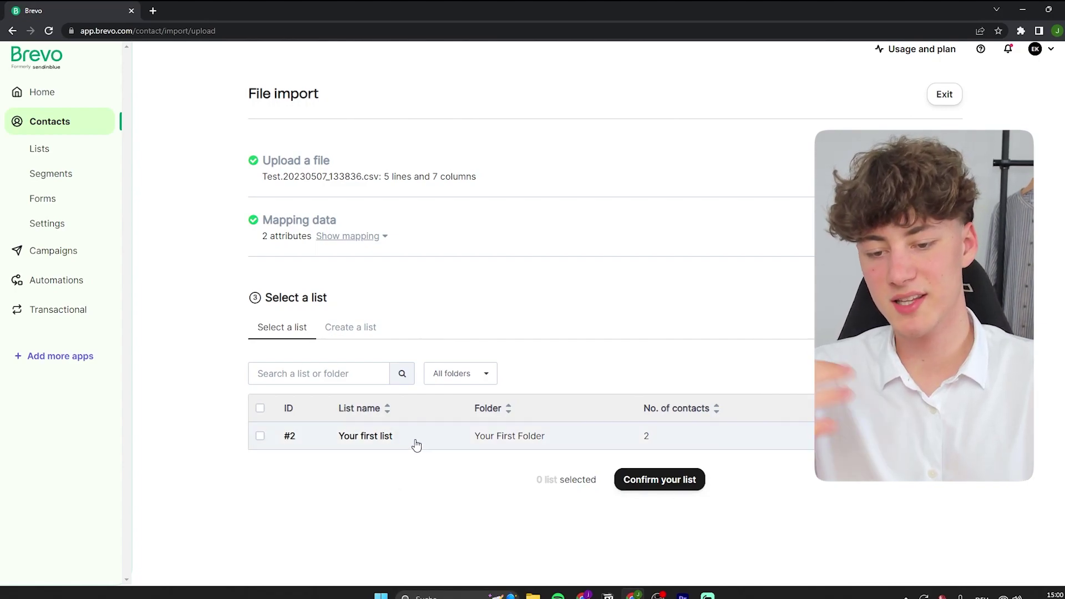
left_click_drag(404, 441, 316, 439)
left_click(327, 452)
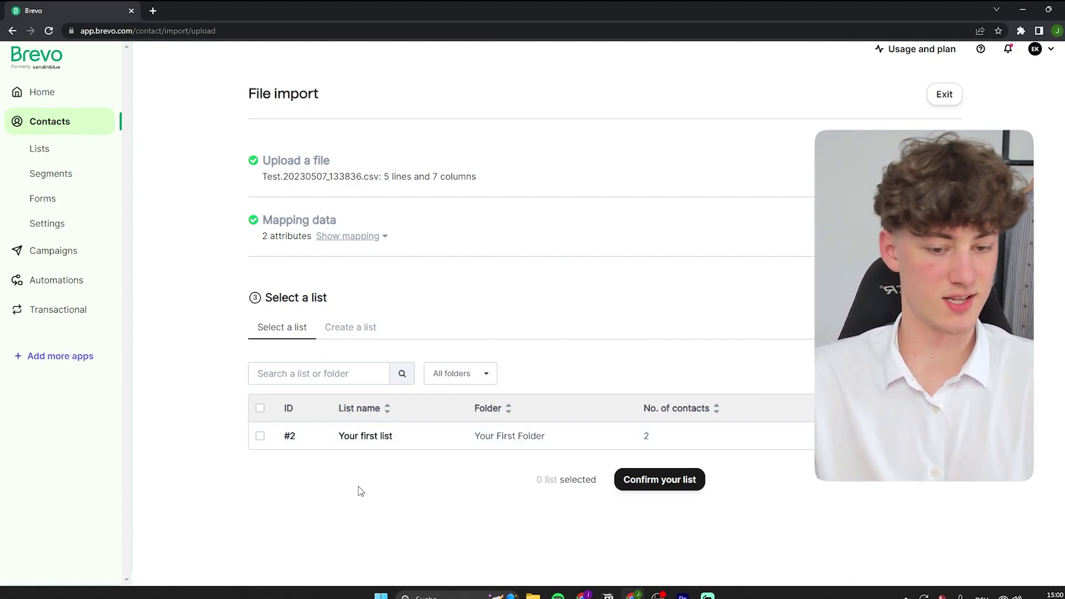
left_click(377, 329)
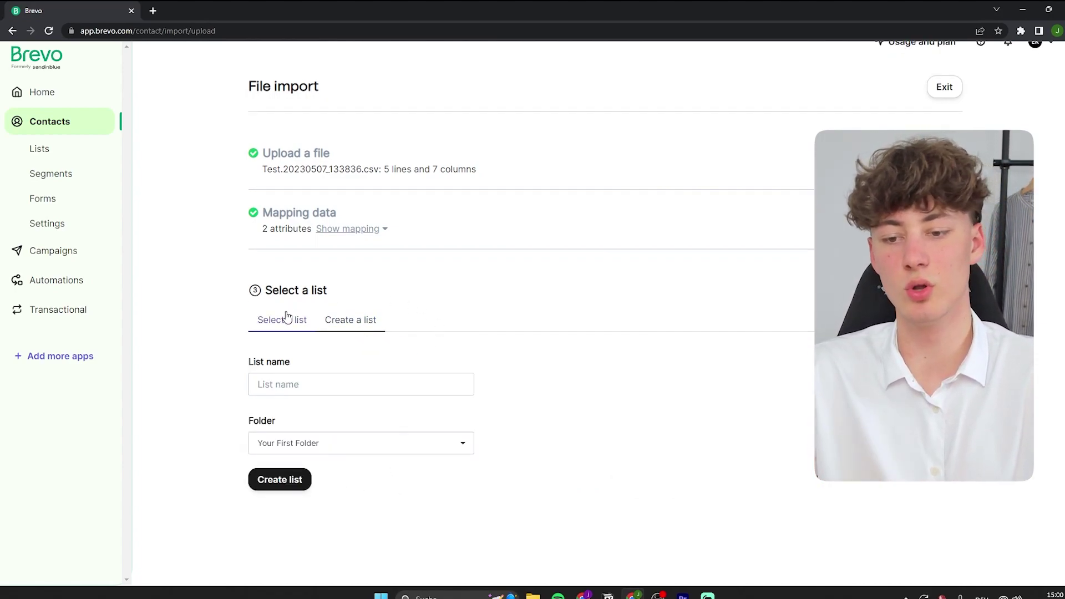
left_click(314, 379)
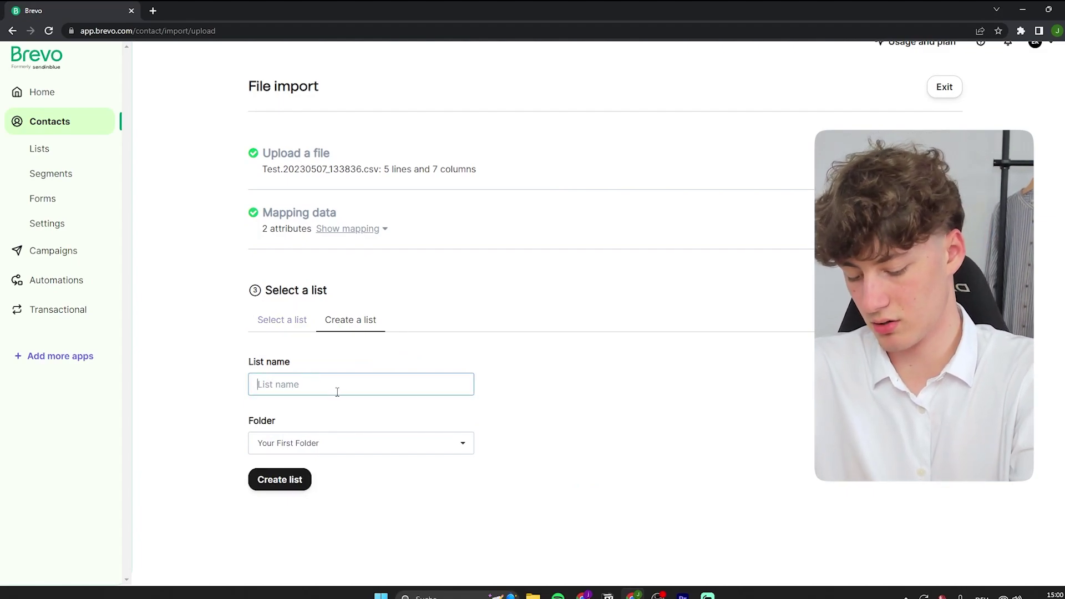
type("YouTube Tutor")
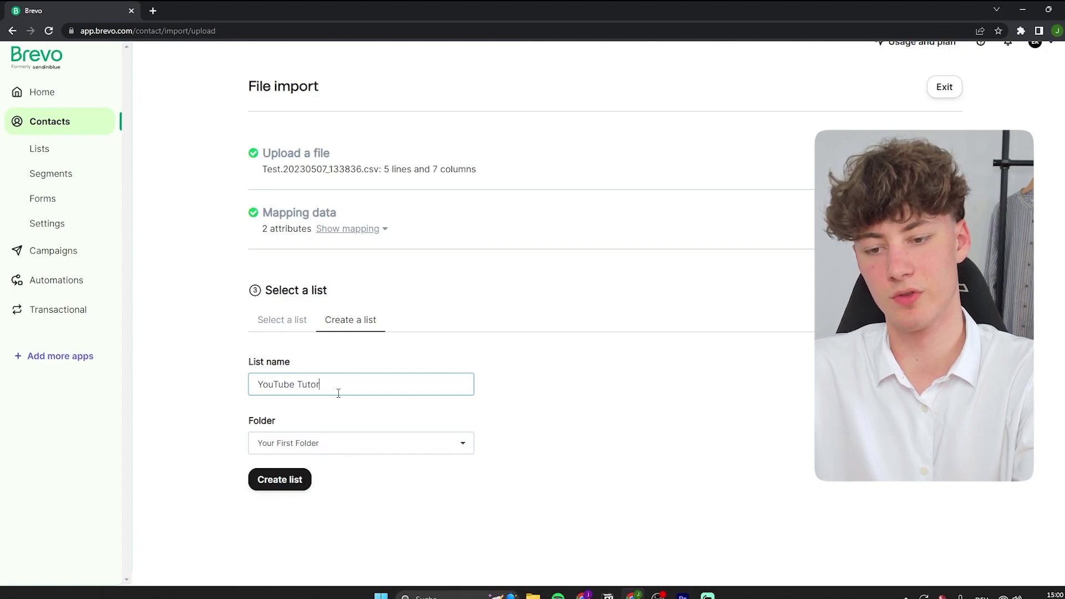
type("ial")
left_click(302, 450)
left_click(304, 447)
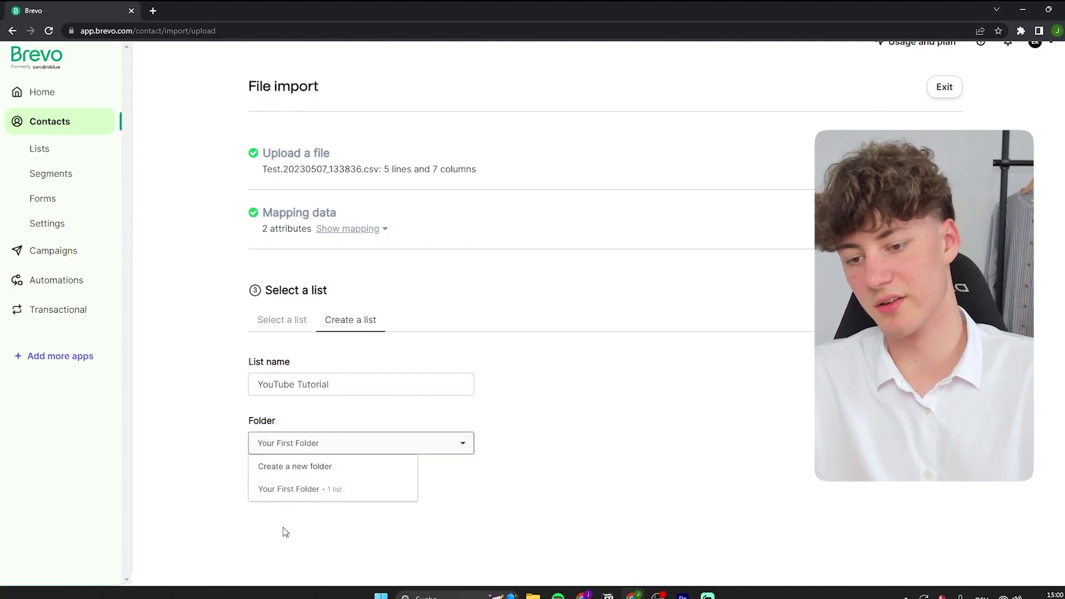
left_click(226, 461)
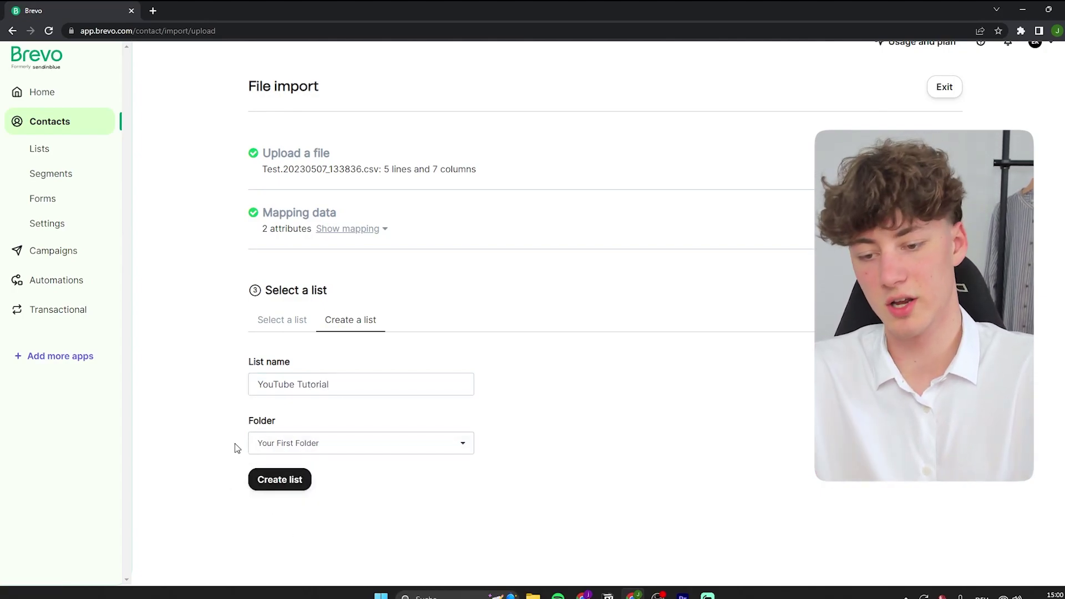
left_click(277, 481)
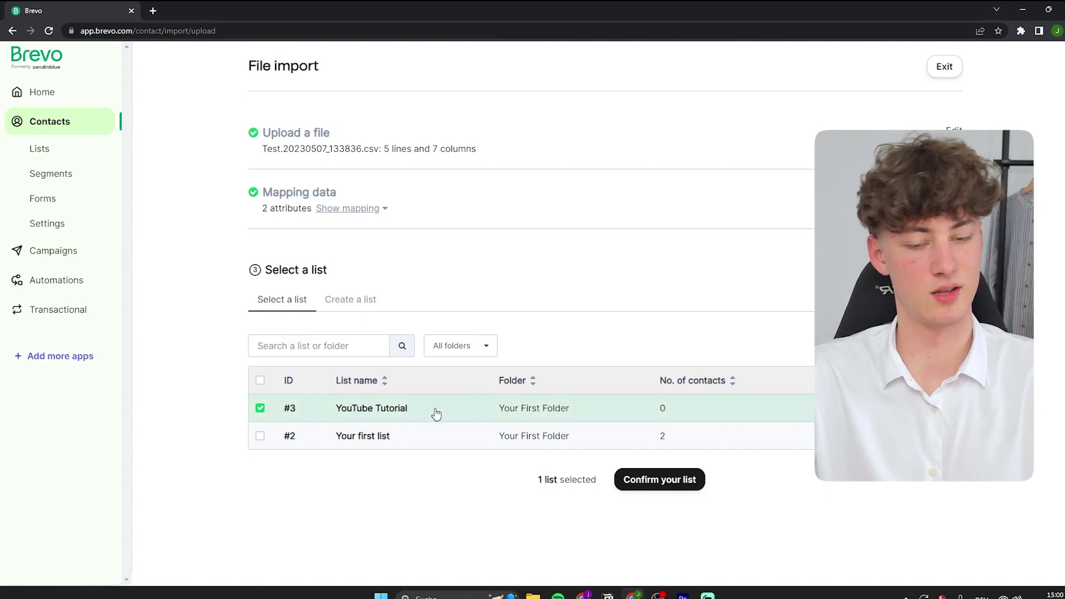
- Select YouTube Tutorial as the only destination list, leaving Your first list unticked
left_click(259, 437)
left_click(259, 437)
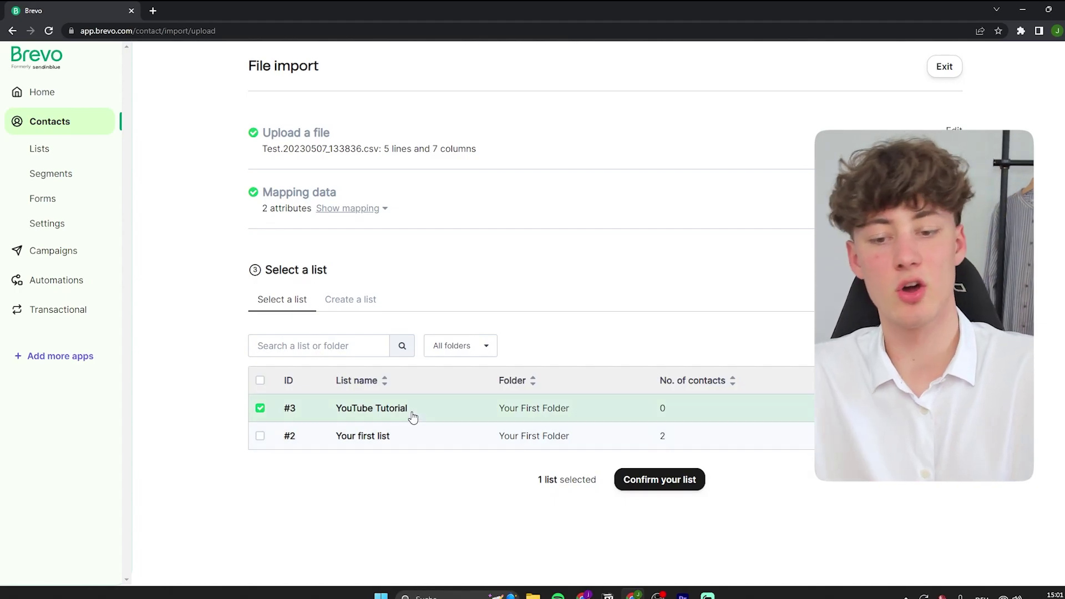
left_click_drag(413, 417, 352, 418)
left_click(355, 418)
left_click(660, 479)
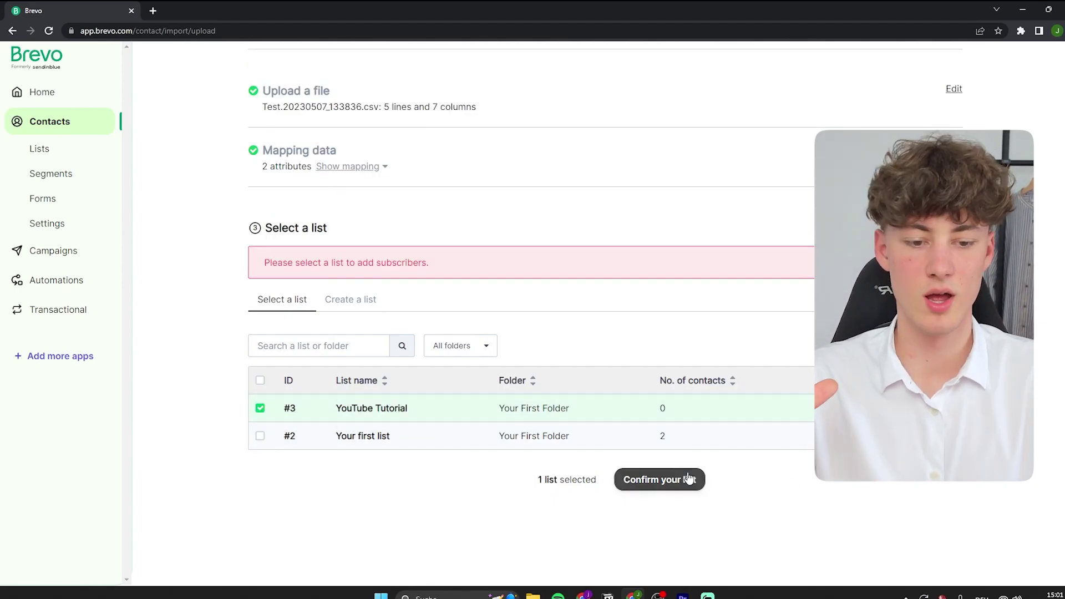
- Confirm YouTube Tutorial as the import list and stop updating existing contacts' attributes
left_click(682, 491)
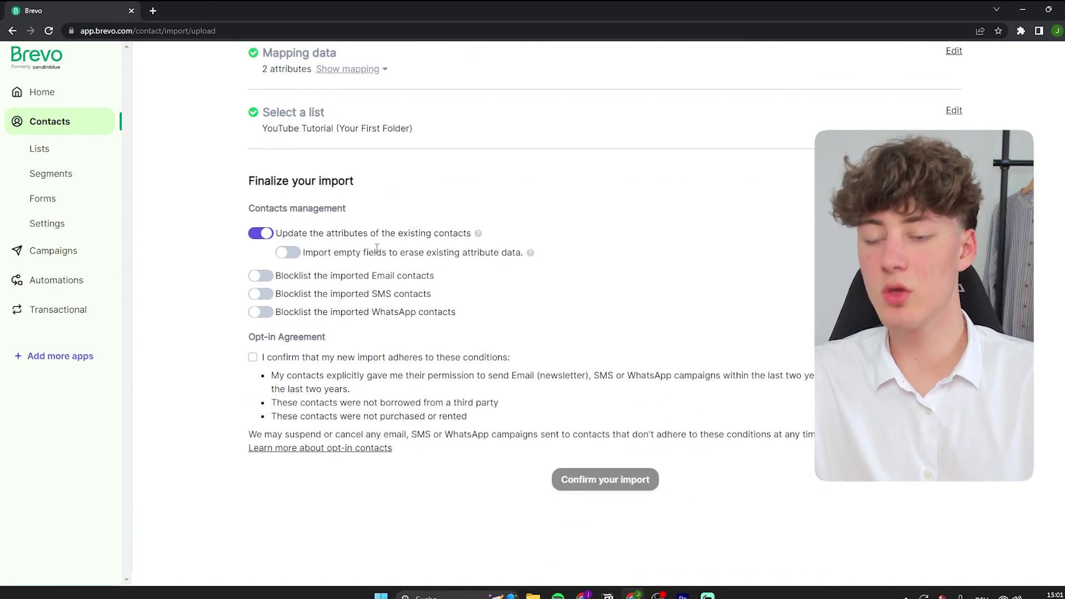
left_click_drag(366, 202, 226, 171)
left_click(342, 204)
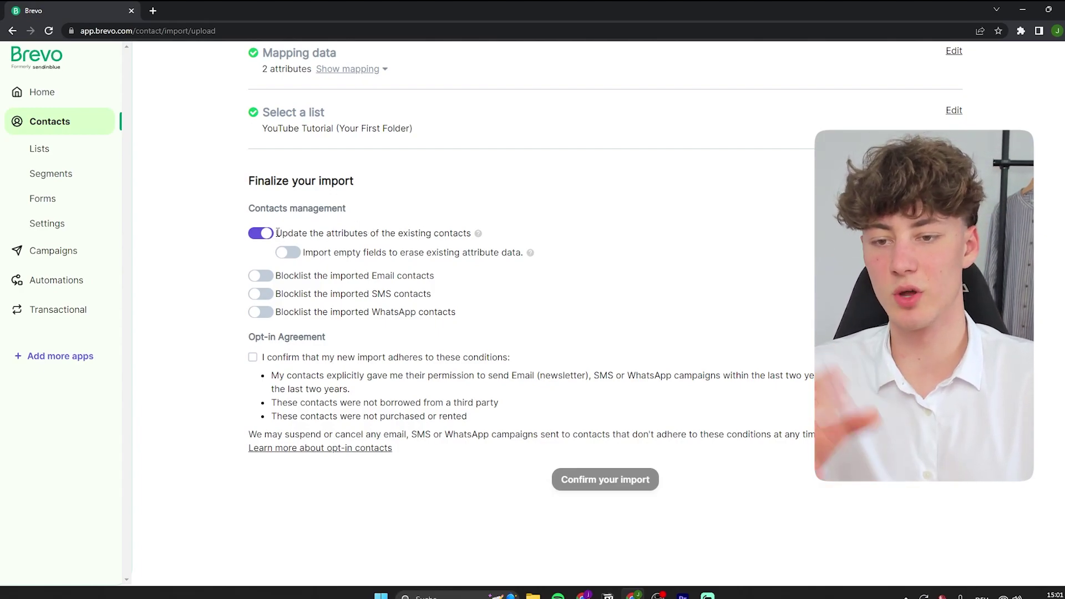
left_click_drag(276, 233, 478, 244)
left_click(522, 233)
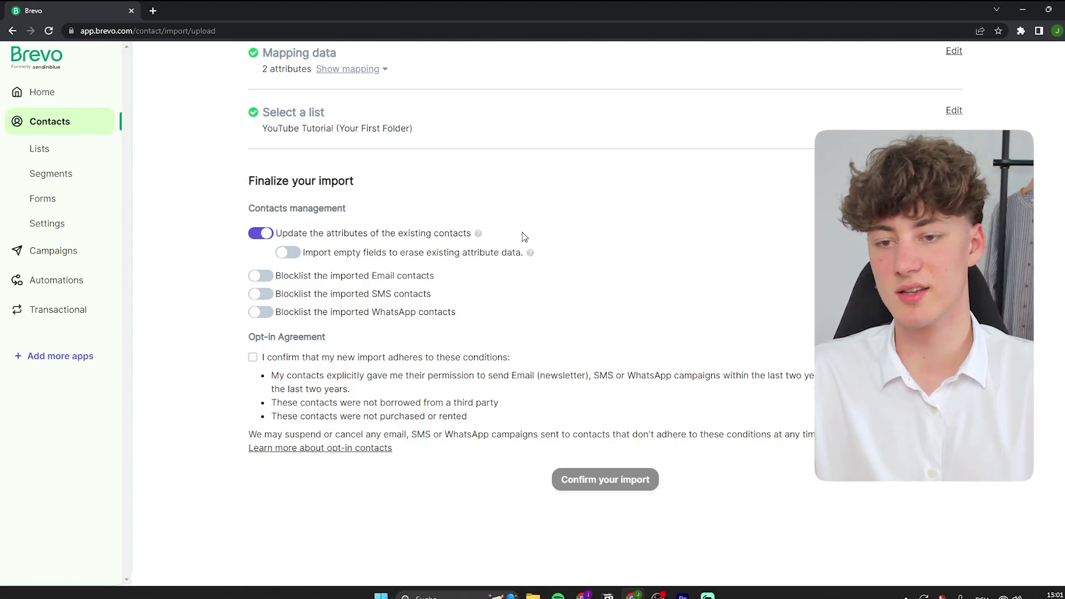
scroll(462, 223, "up", 1)
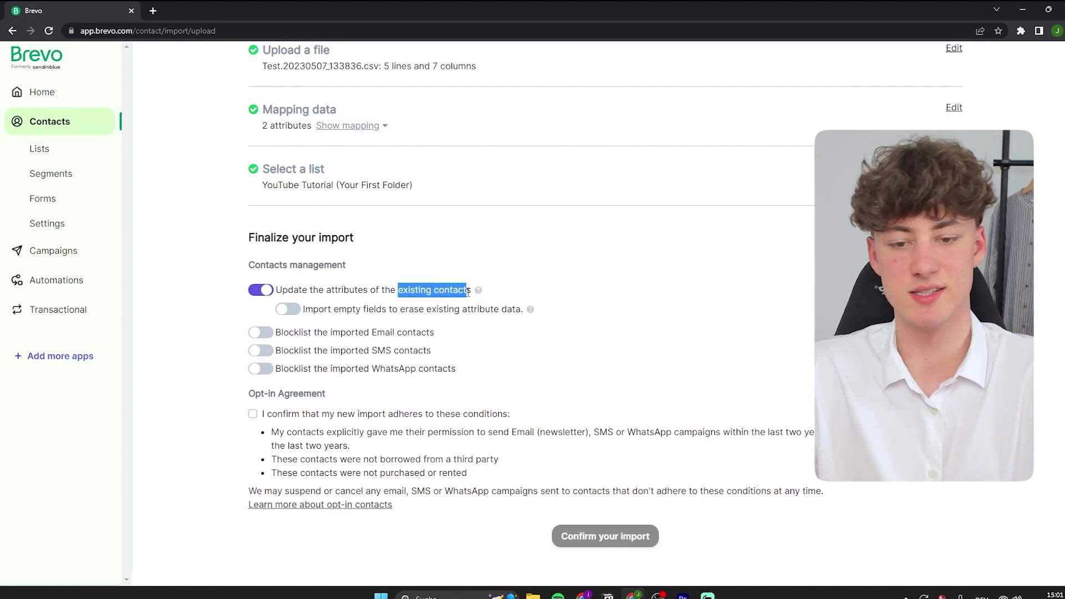
left_click(443, 293)
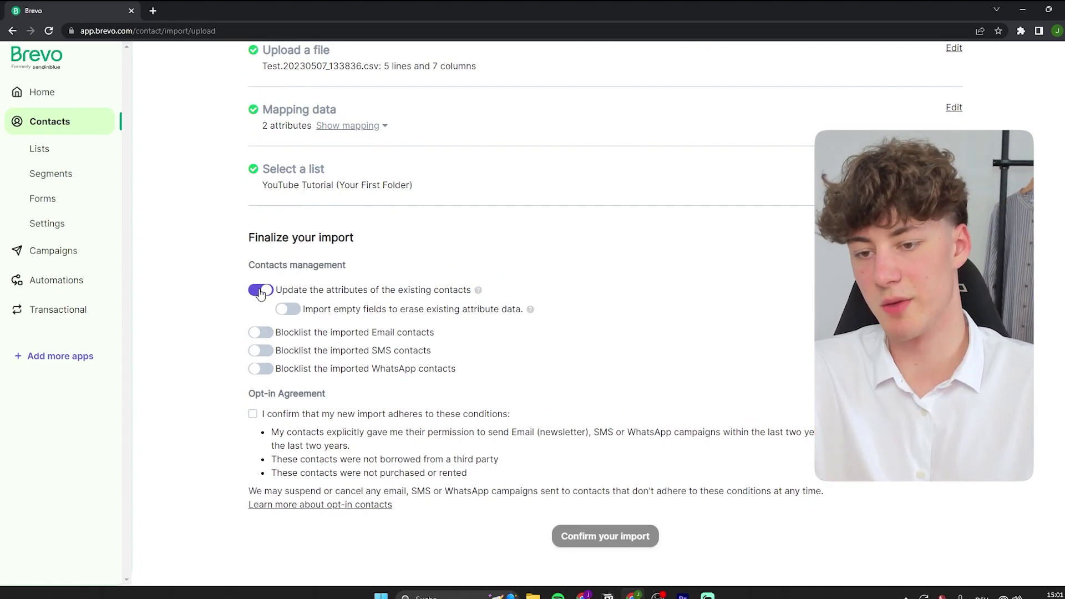
left_click(261, 291)
left_click(260, 290)
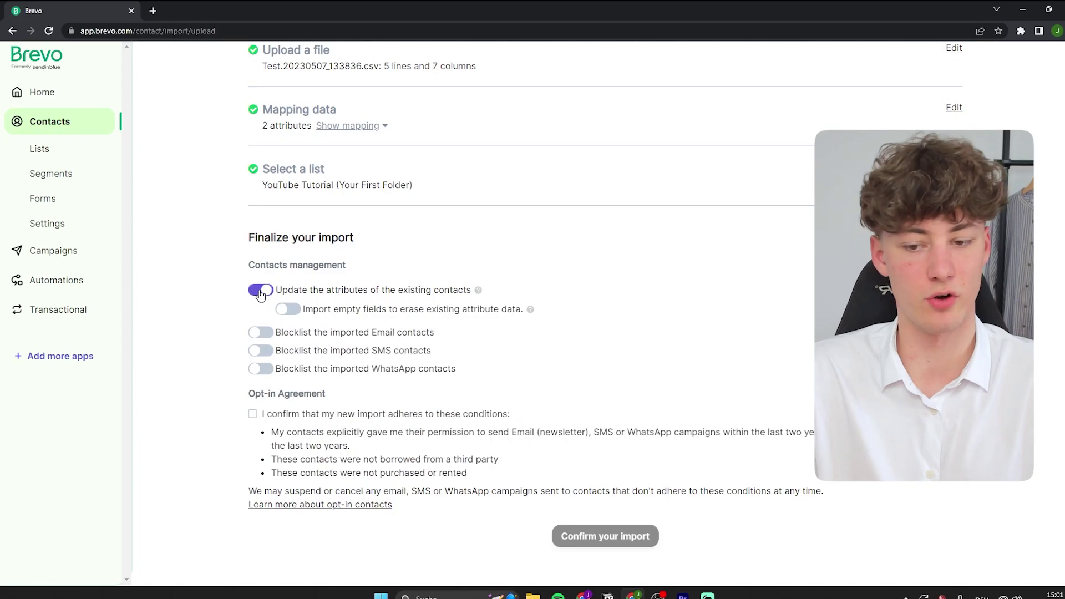
left_click(262, 289)
scroll(273, 283, "down", 1)
left_click_drag(283, 274, 377, 276)
left_click(398, 286)
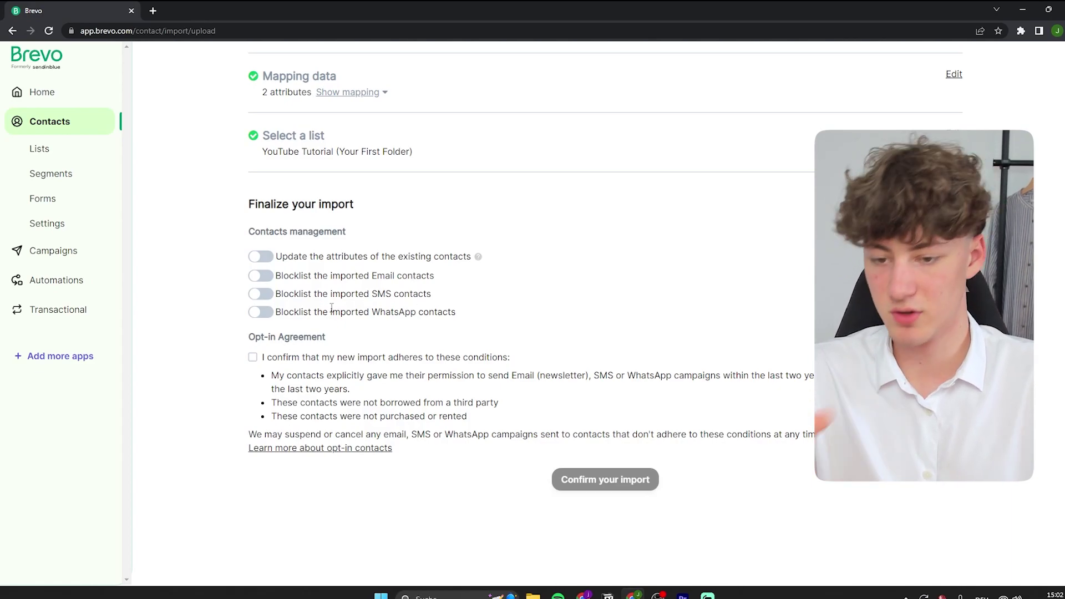
- Accept the opt-in agreement and confirm the contact import
left_click(333, 359)
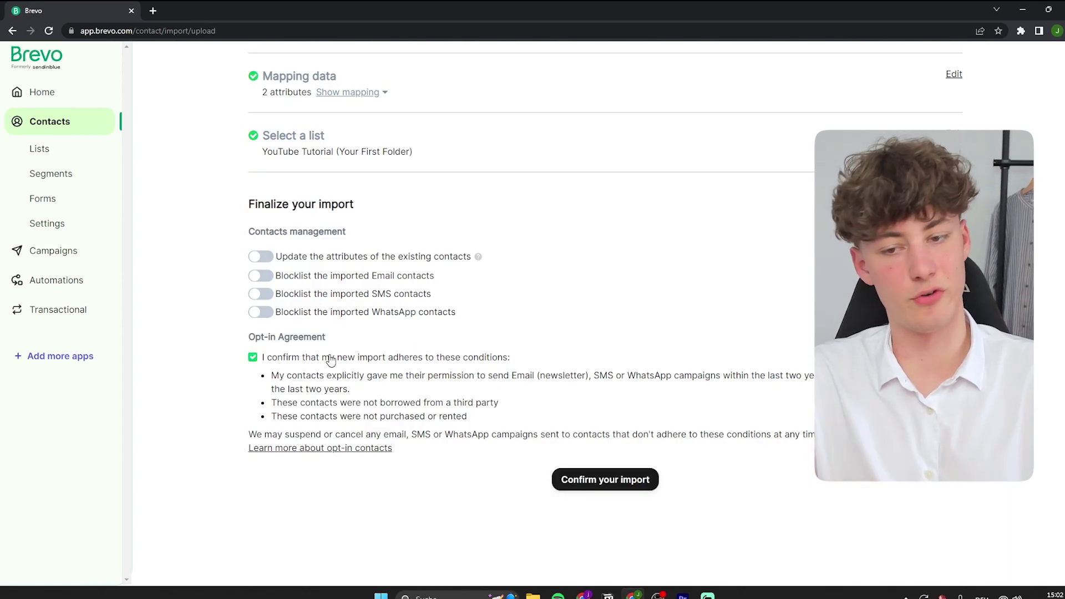
left_click_drag(336, 341, 242, 340)
left_click(581, 329)
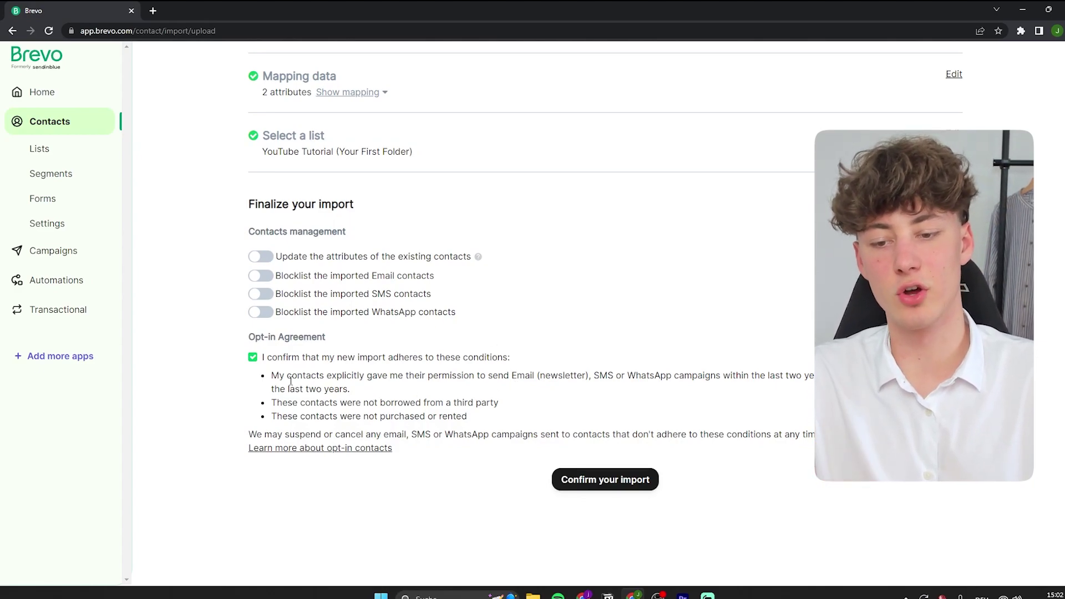
left_click_drag(290, 381, 442, 378)
left_click_drag(365, 377, 528, 375)
left_click(615, 334)
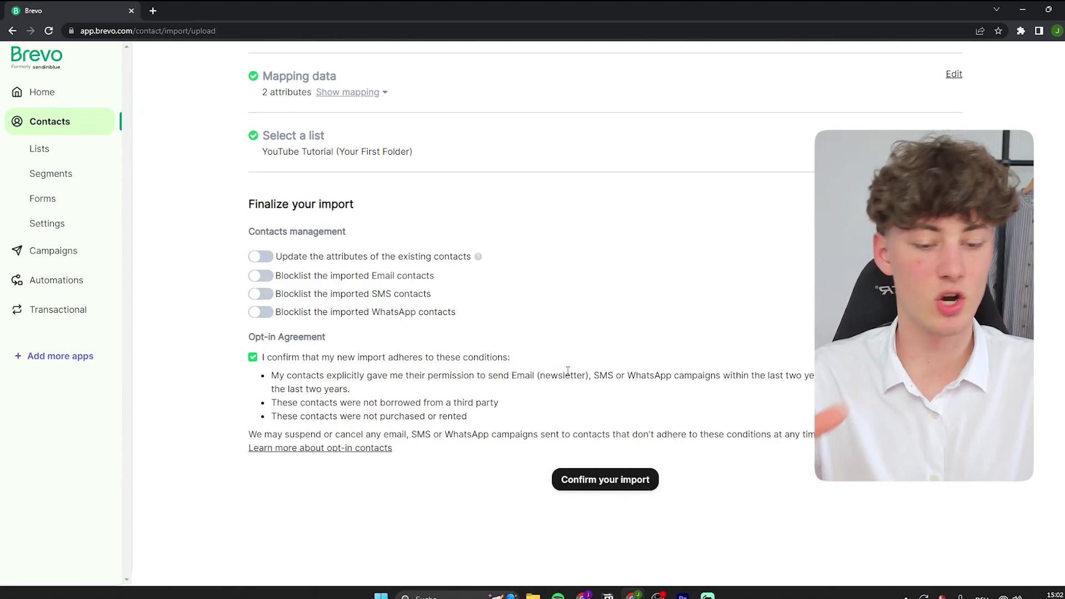
left_click(624, 484)
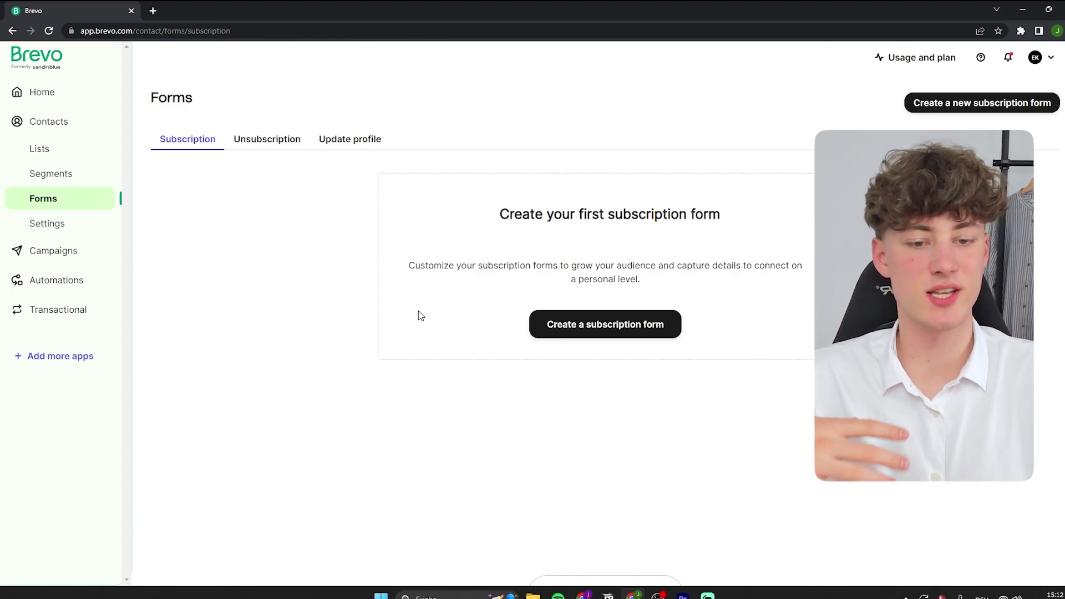
- Start a subscription form named 'YouTube Tutorial' with GDPR fields enabled and proceed to design
left_click(637, 333)
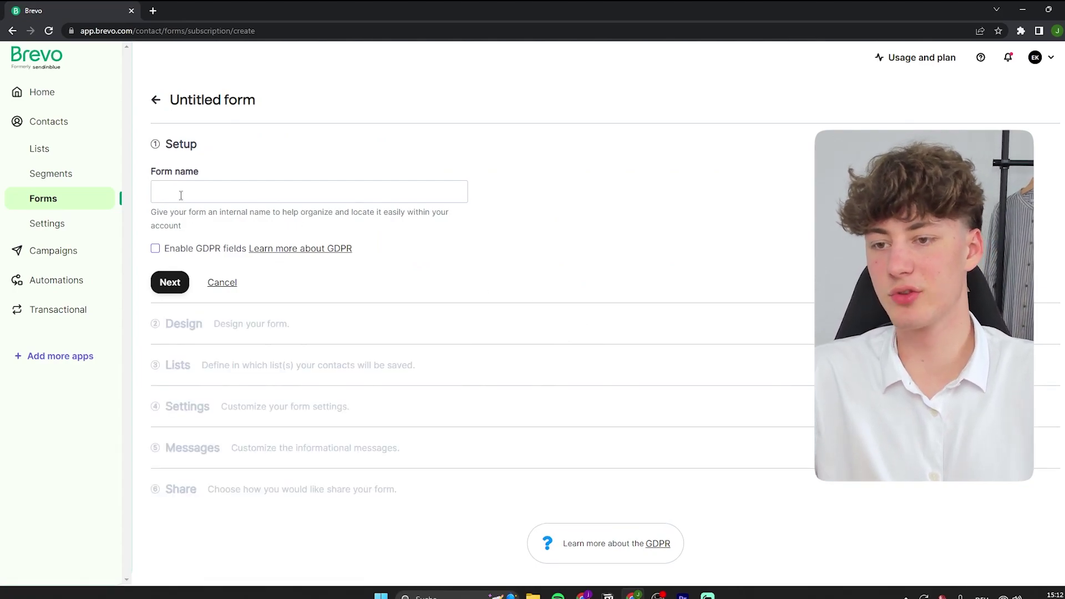
left_click(181, 195)
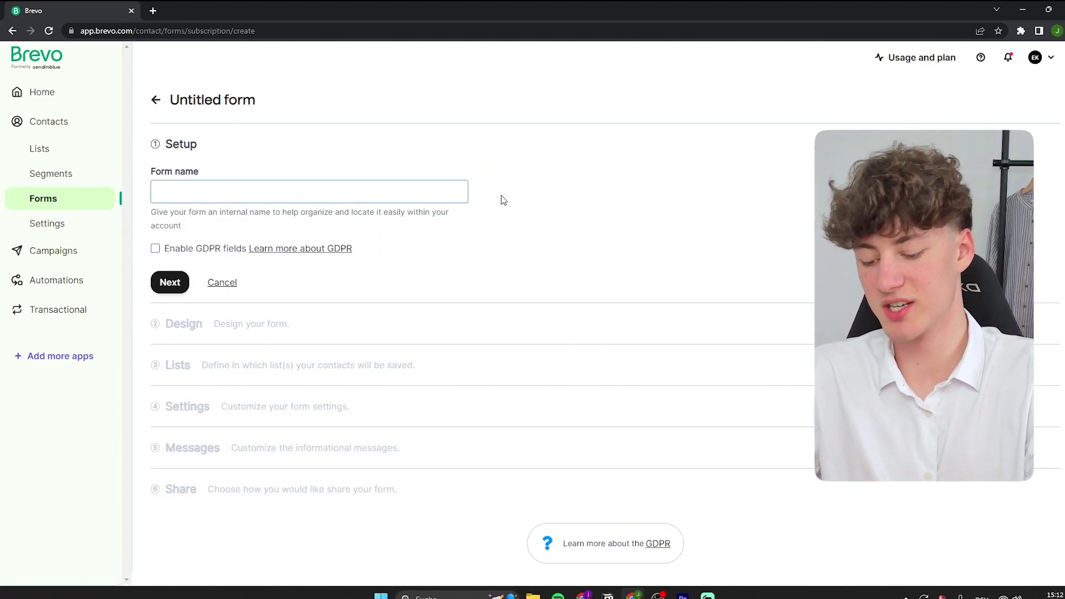
type("YouTube Tutorial")
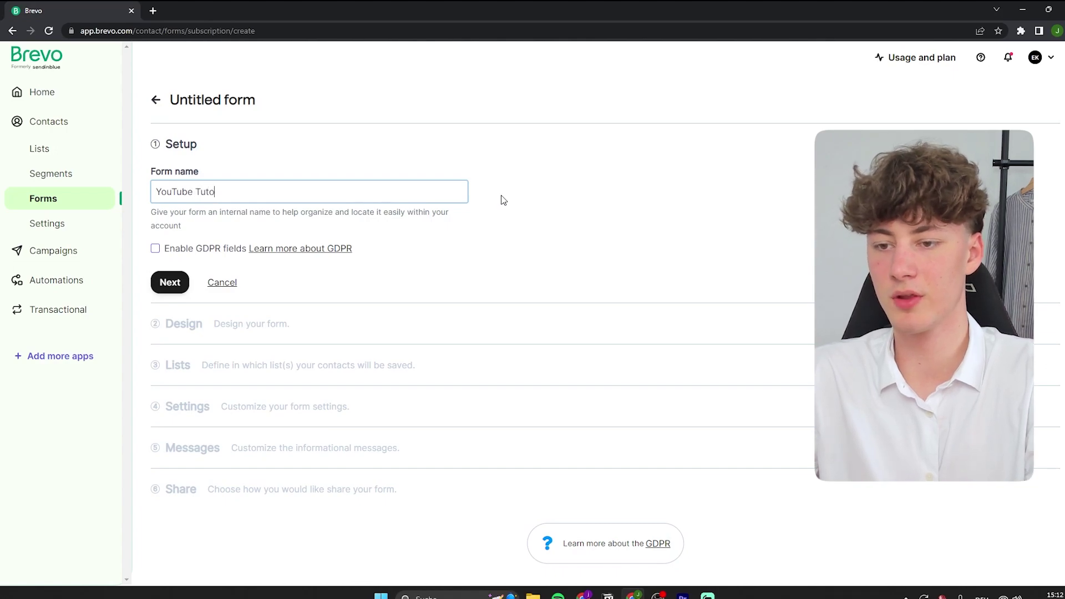
left_click(503, 200)
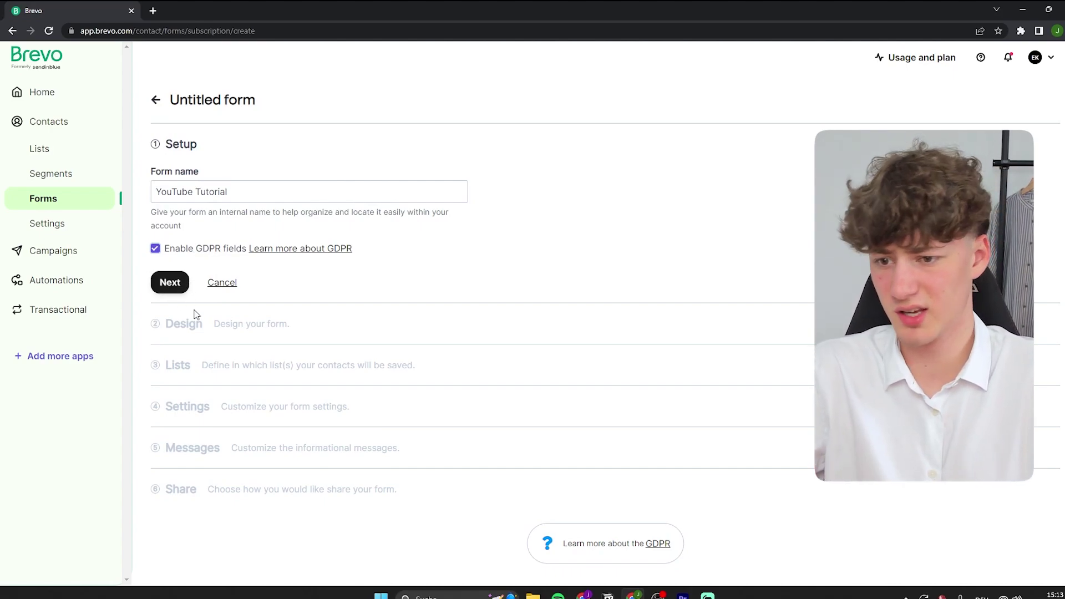
left_click(176, 294)
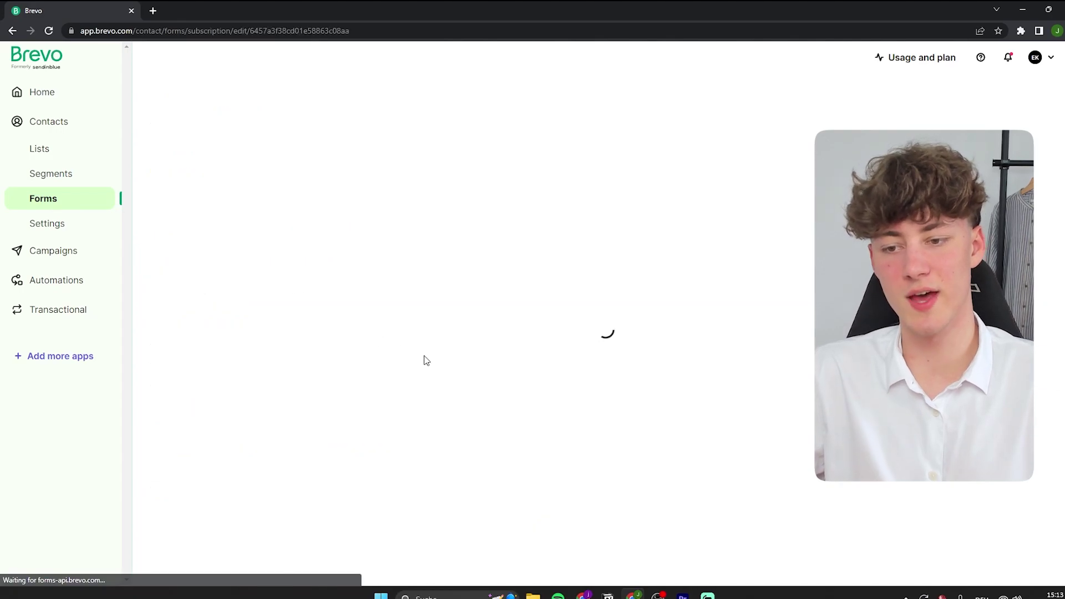
scroll(673, 238, "down", 5)
scroll(672, 238, "up", 3)
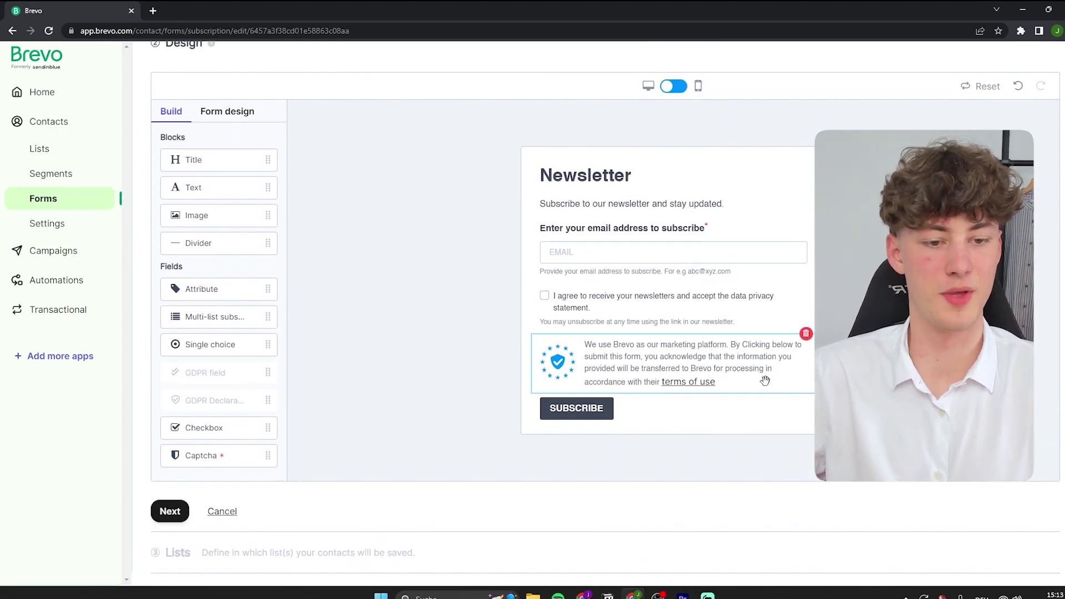
scroll(765, 178, "up", 1)
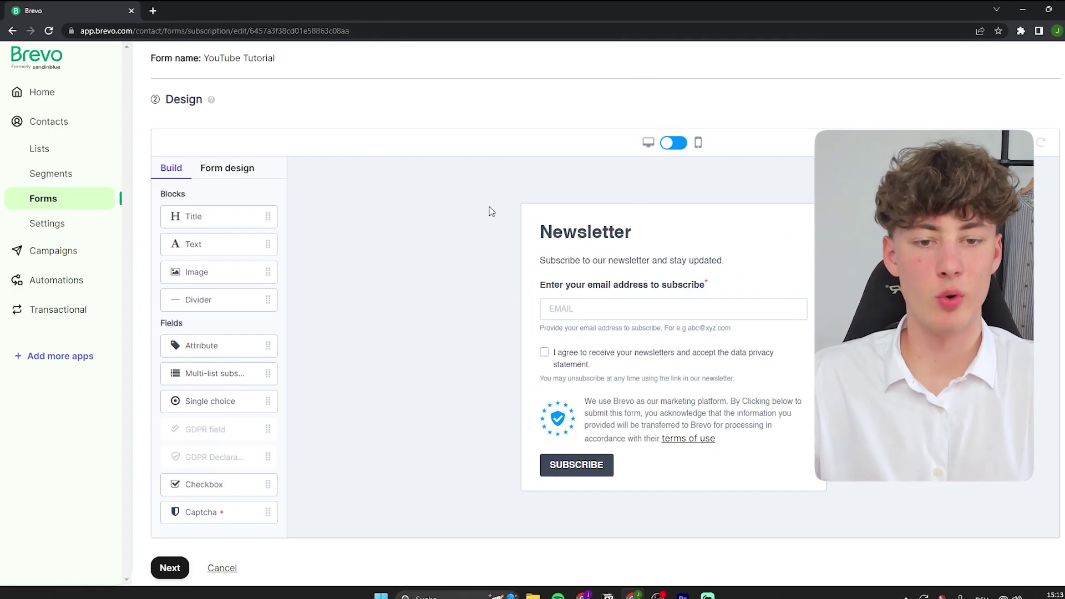
left_click_drag(491, 210, 832, 499)
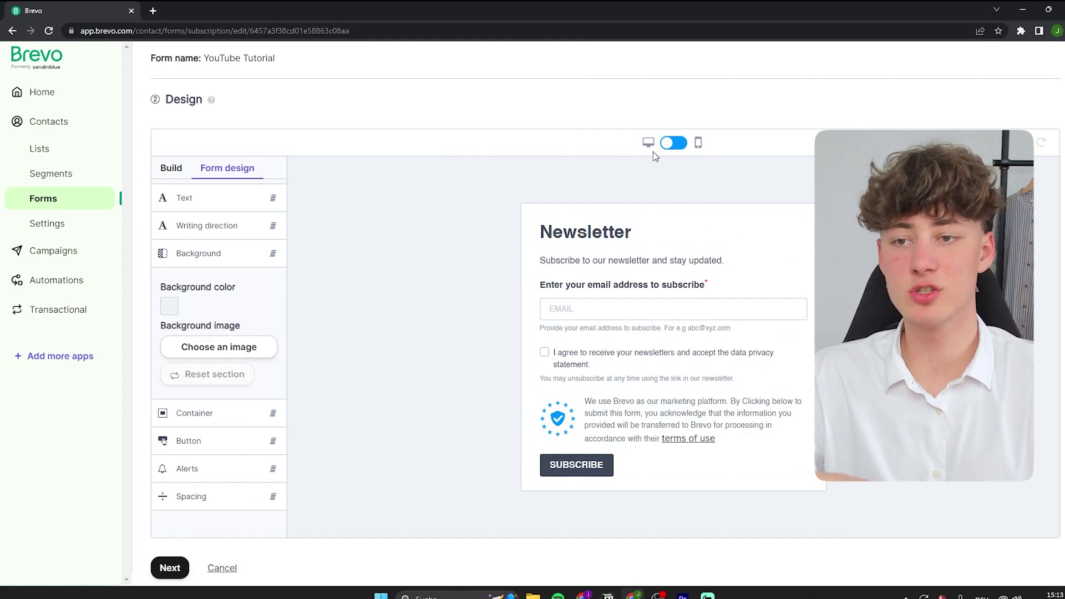
left_click(673, 143)
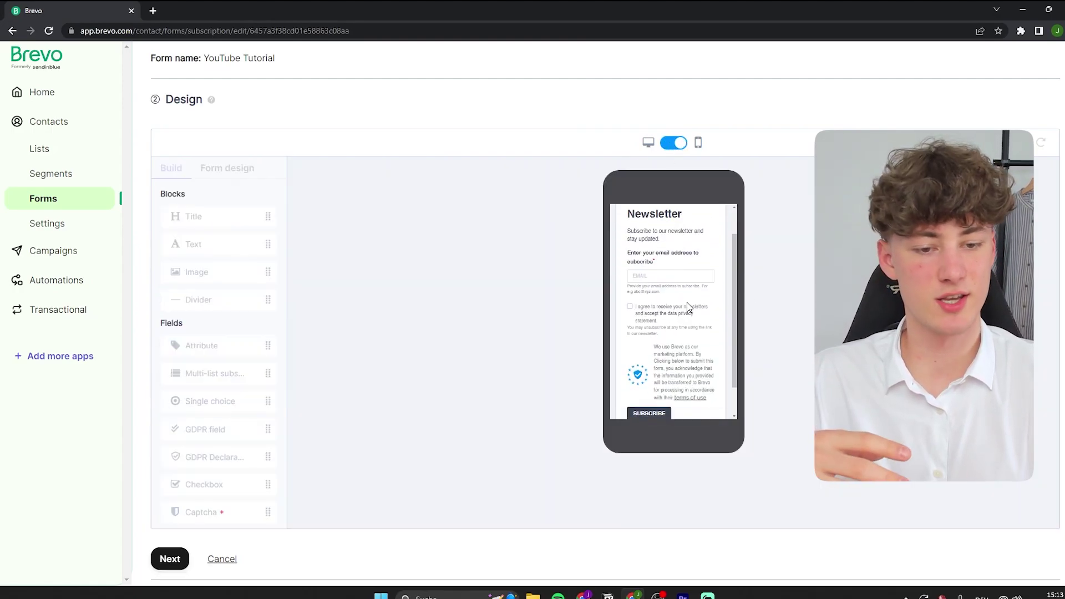
scroll(687, 306, "down", 2)
scroll(687, 307, "up", 3)
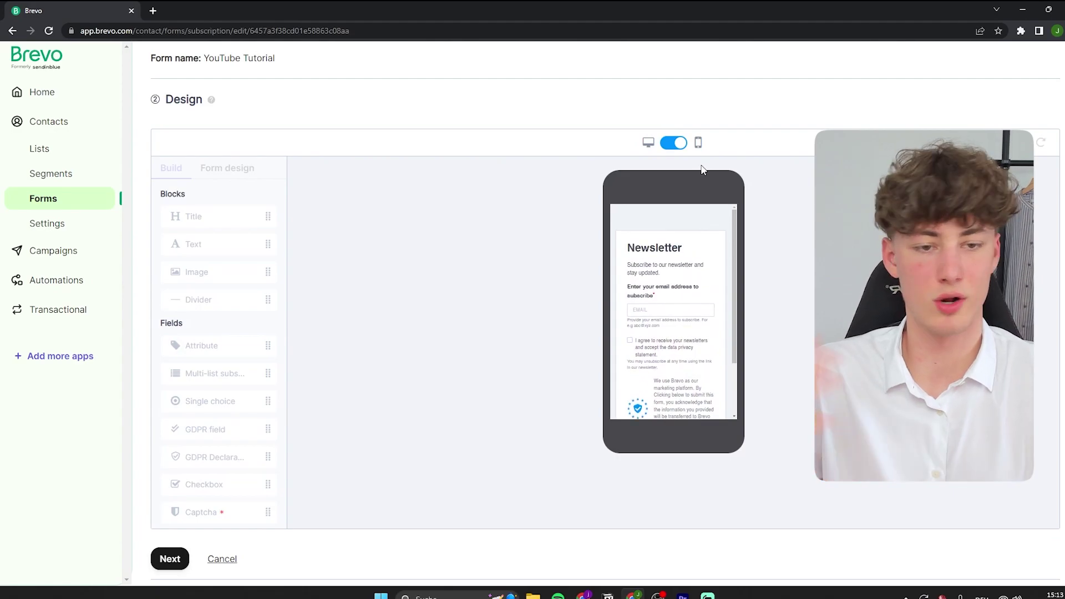
left_click(681, 143)
scroll(508, 231, "down", 1)
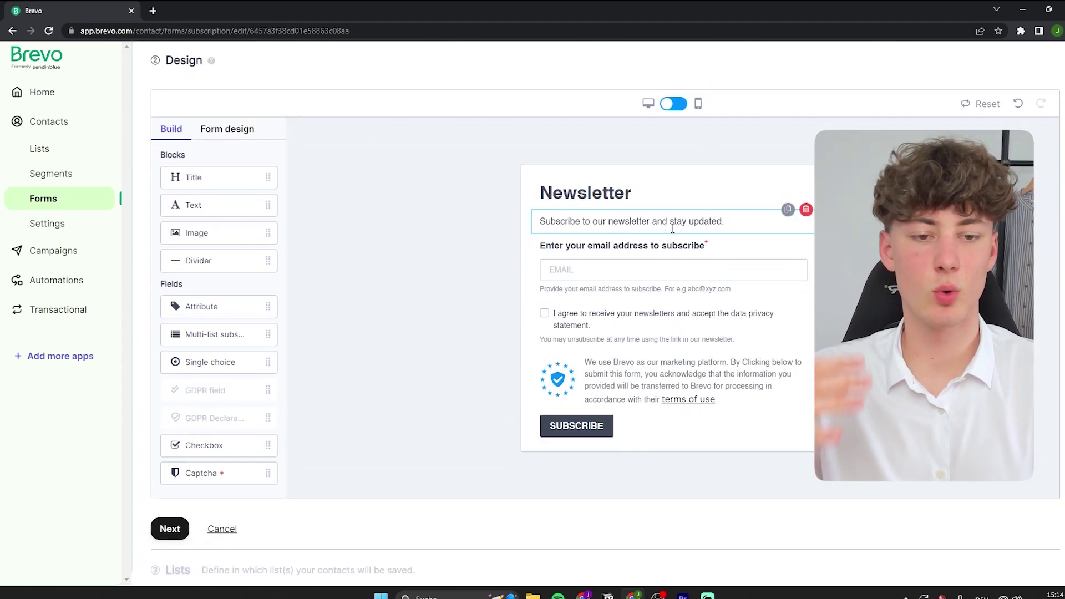
left_click_drag(191, 205, 609, 261)
left_click(746, 243)
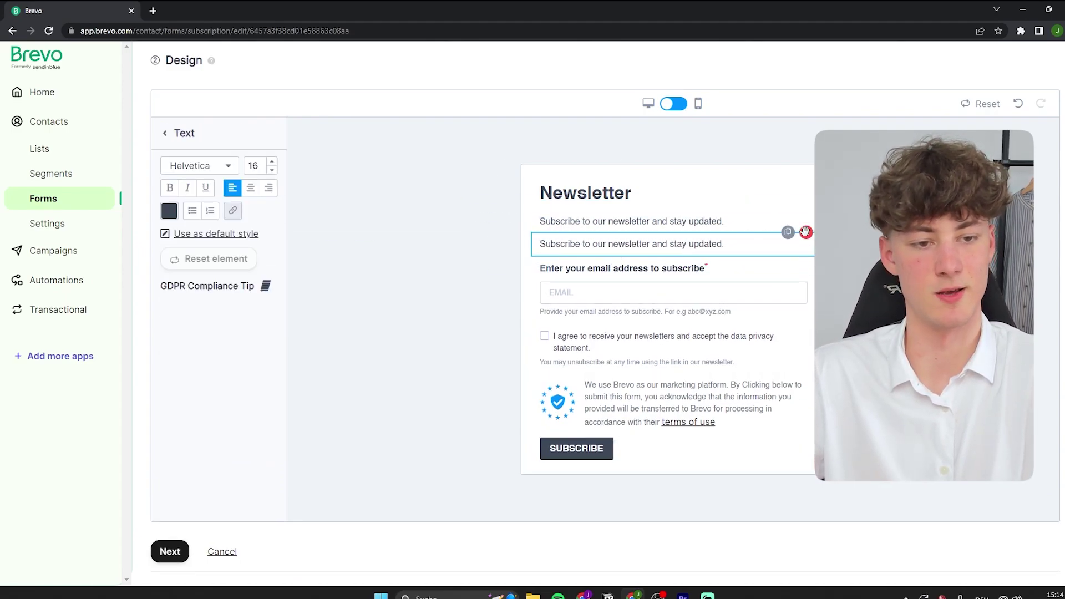
left_click(805, 232)
double_click(171, 284)
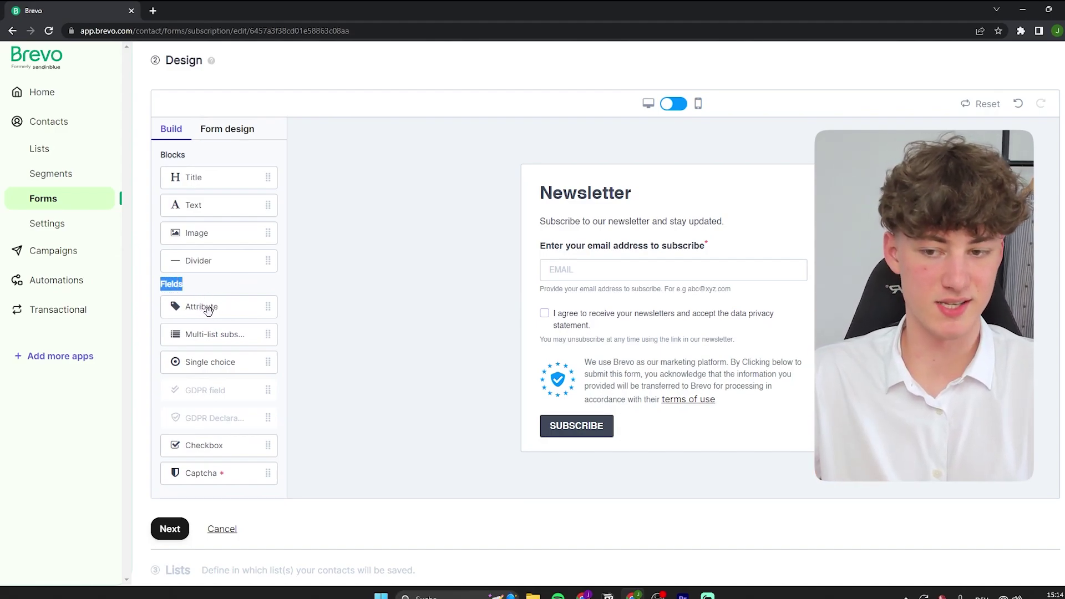
- Add a required SMS attribute field under the email field and open Contact Attributes
left_click_drag(217, 297, 656, 291)
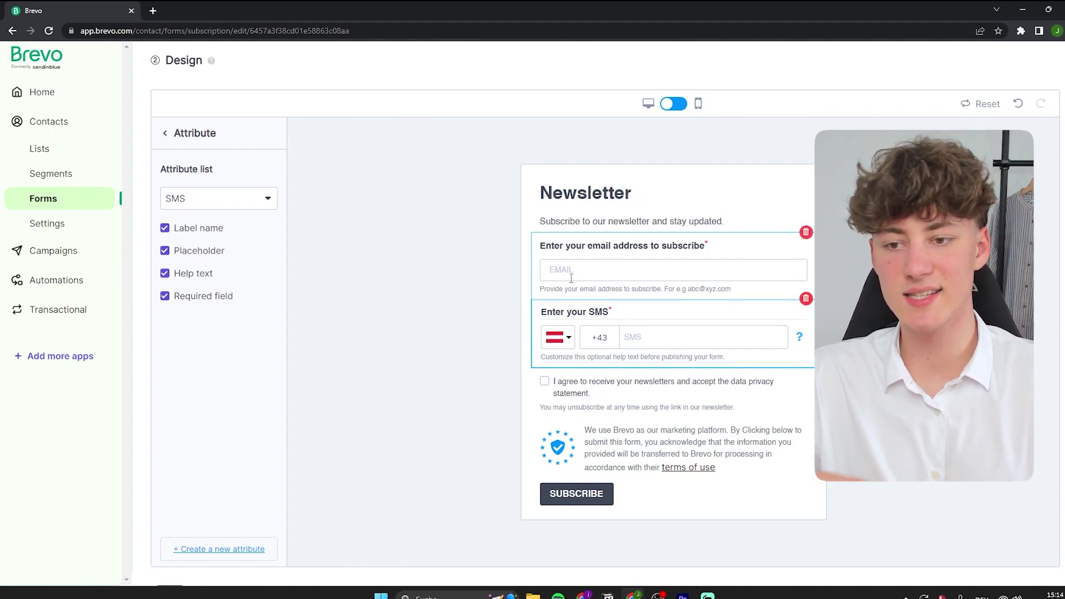
left_click(265, 198)
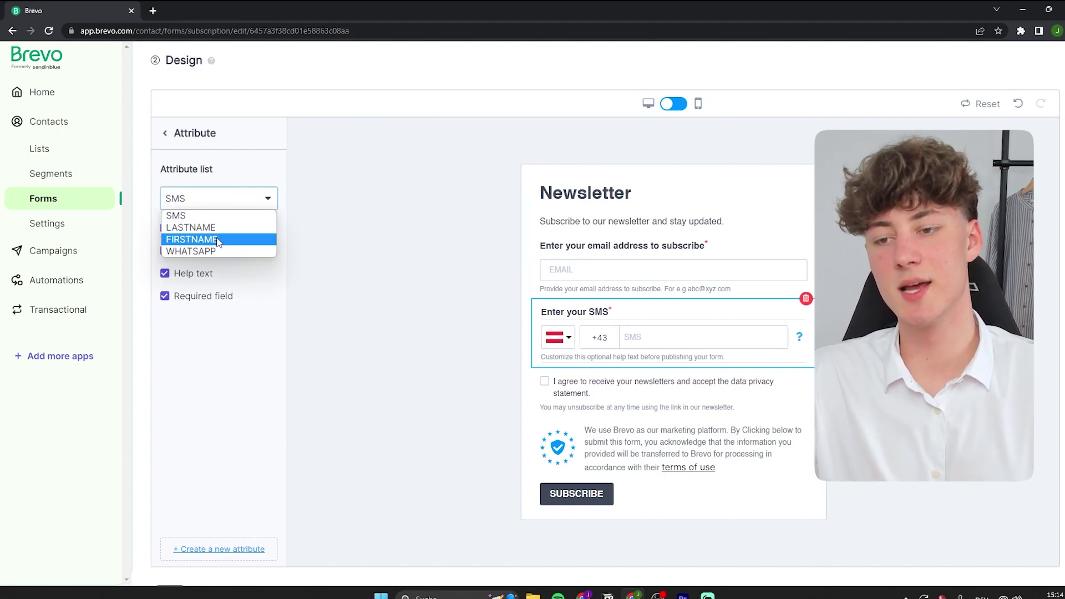
left_click(216, 219)
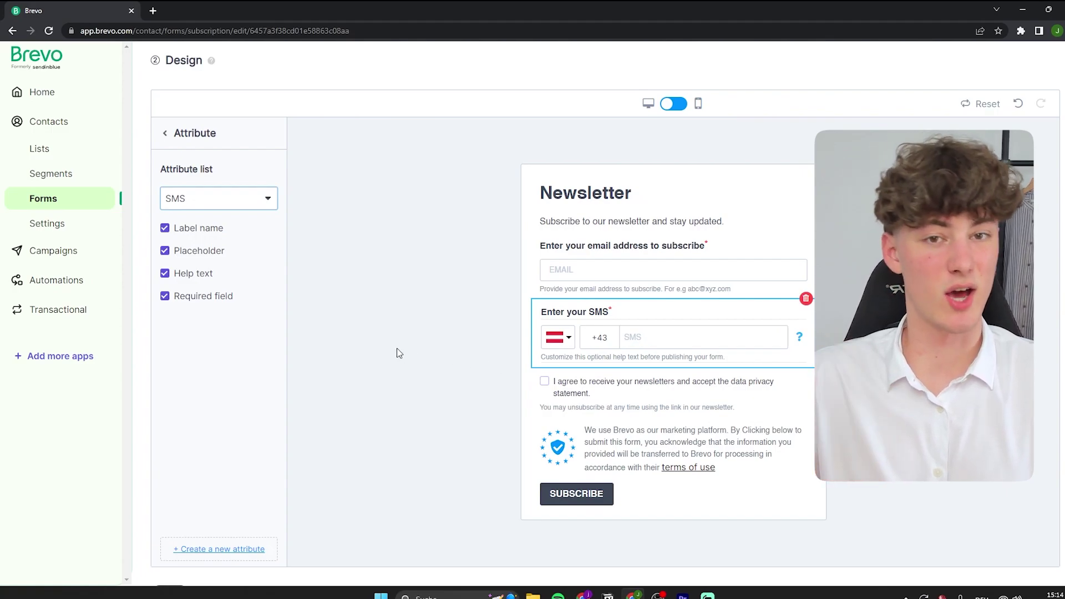
left_click(367, 342)
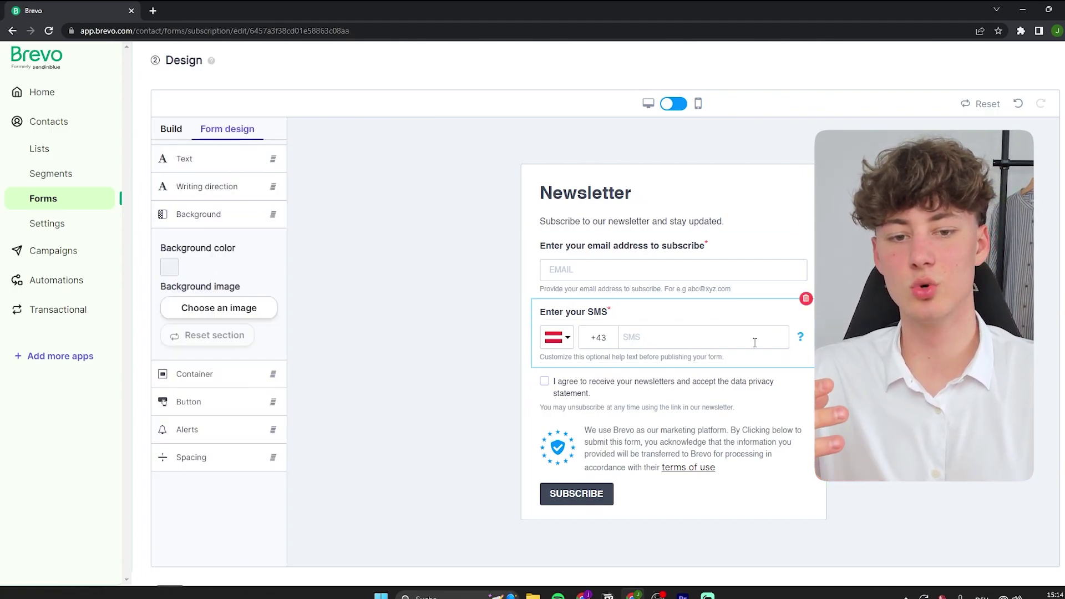
left_click(683, 318)
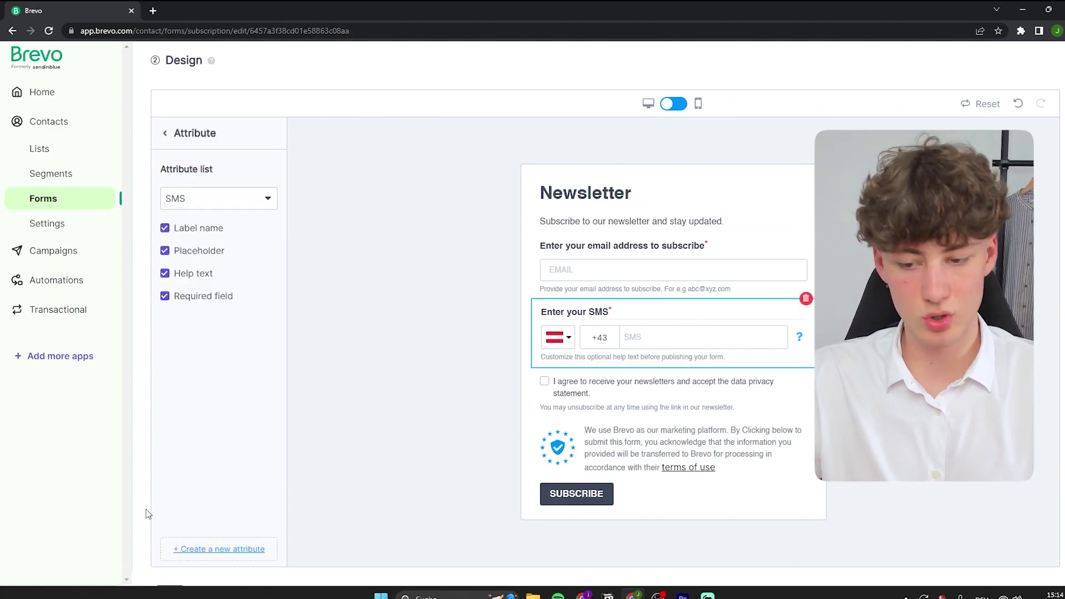
left_click(229, 549)
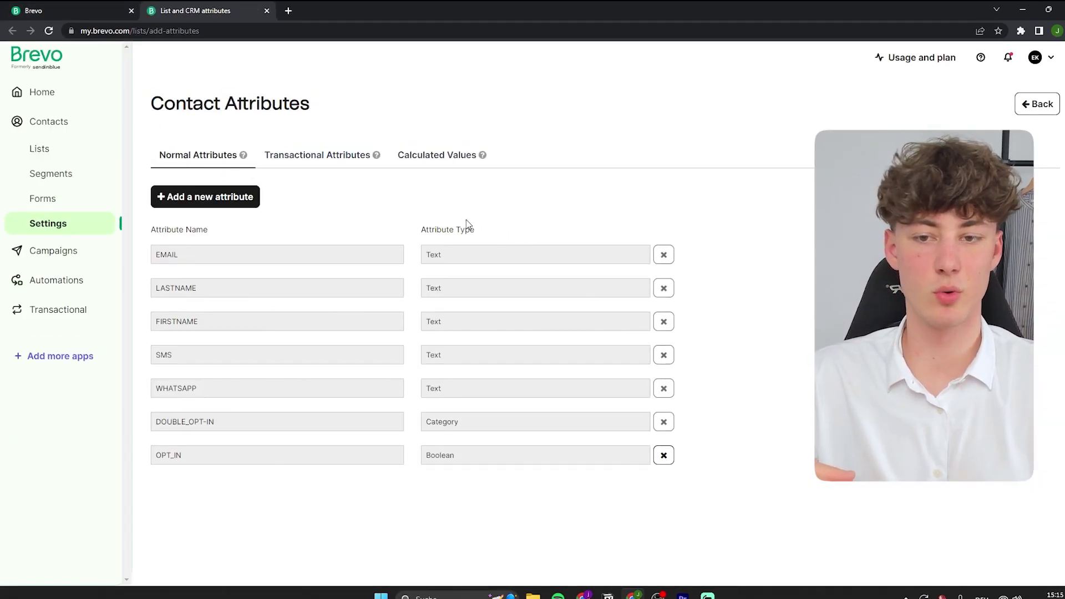
- Create a Date-type contact attribute named BIRTH_DAY and return to the form editor
left_click(223, 201)
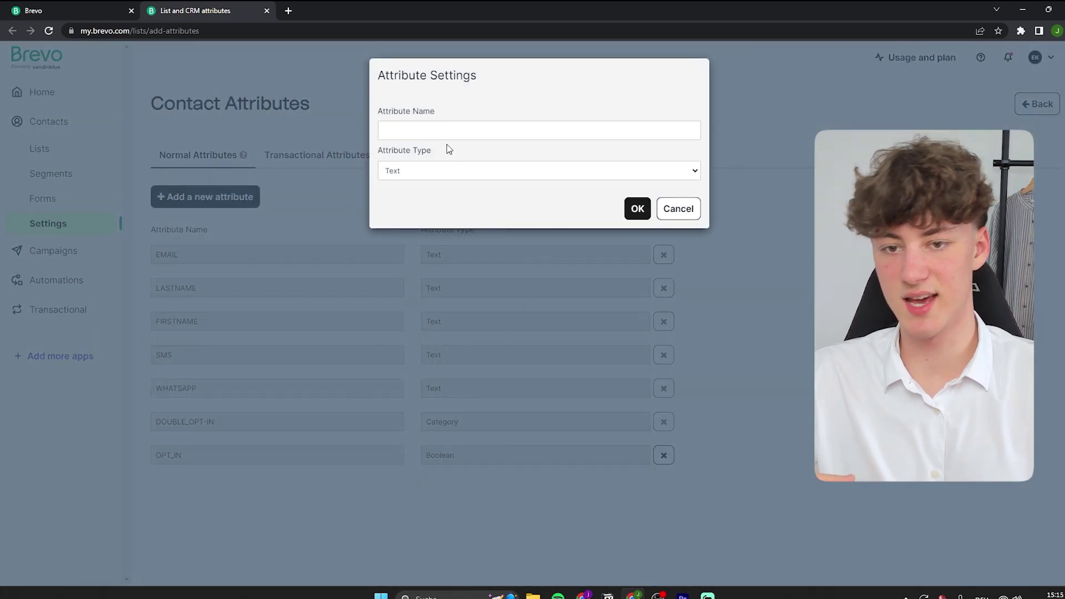
type("B")
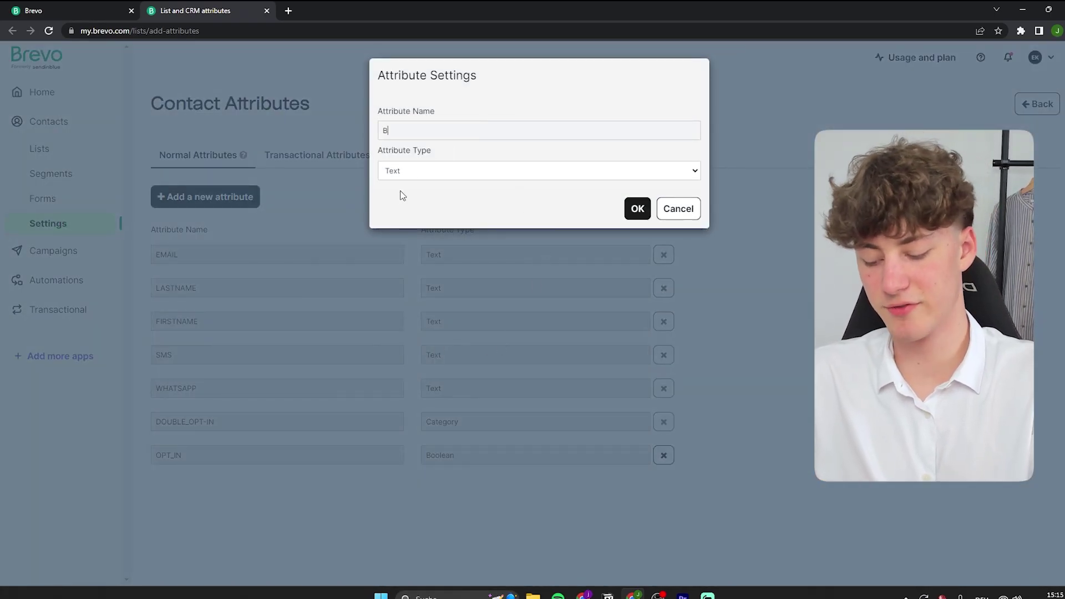
type("IRTH DAY")
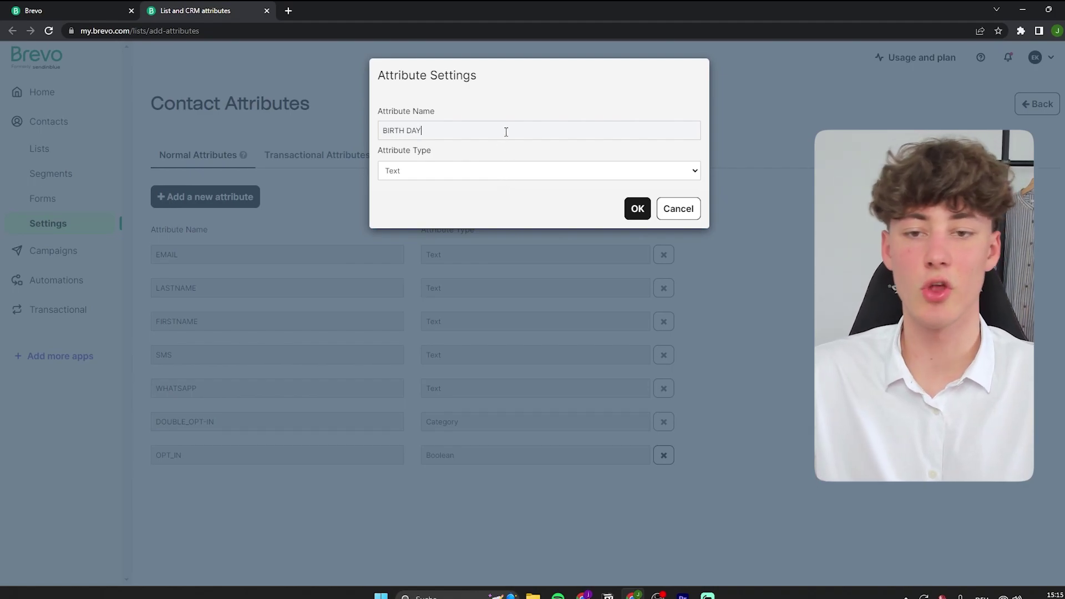
left_click_drag(448, 151, 377, 154)
left_click(438, 156)
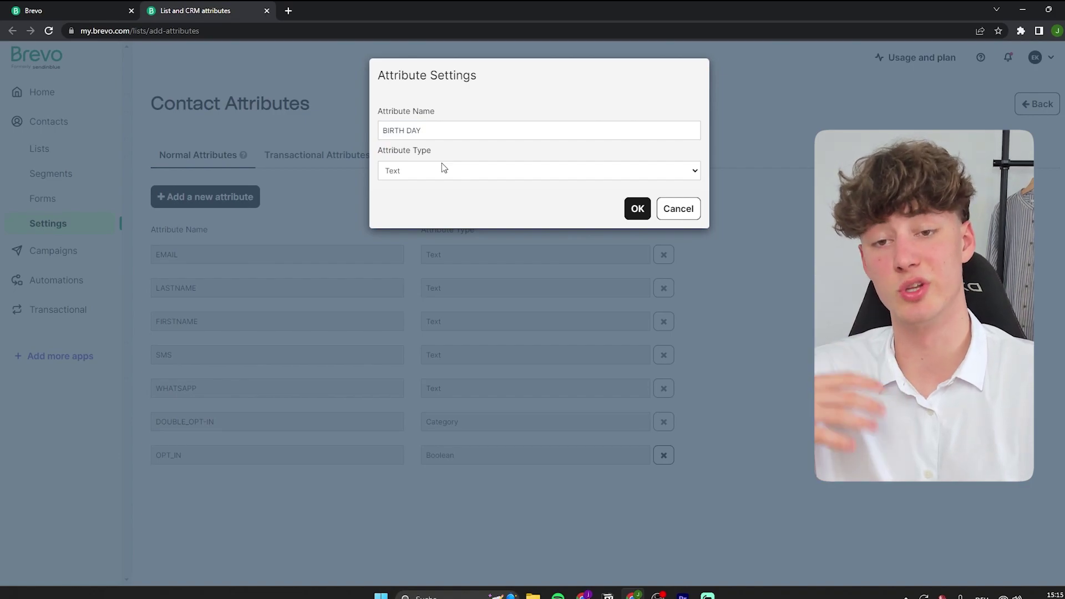
left_click(444, 169)
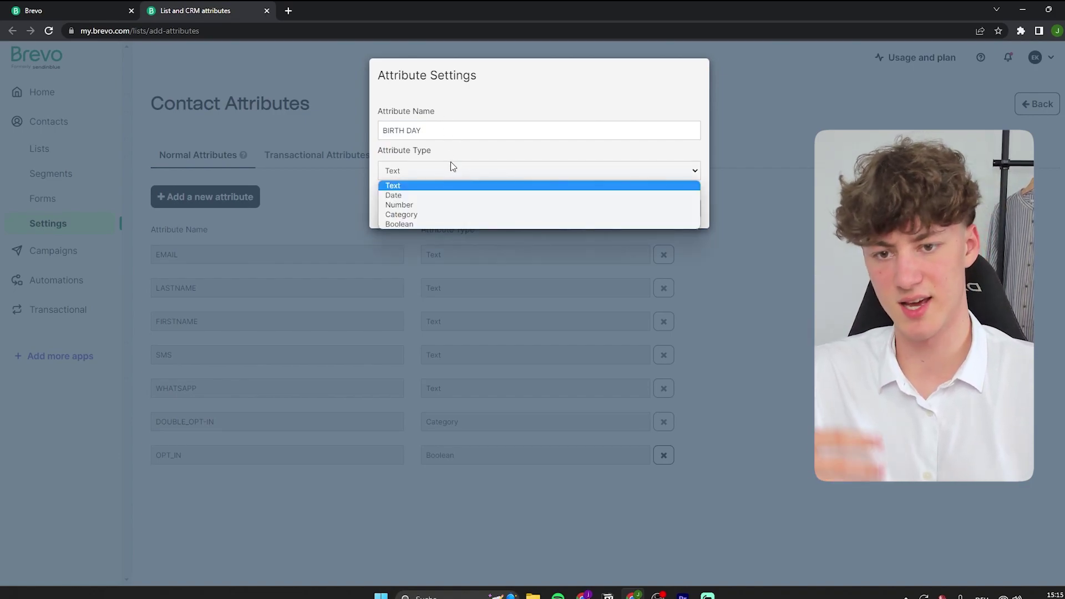
left_click(412, 196)
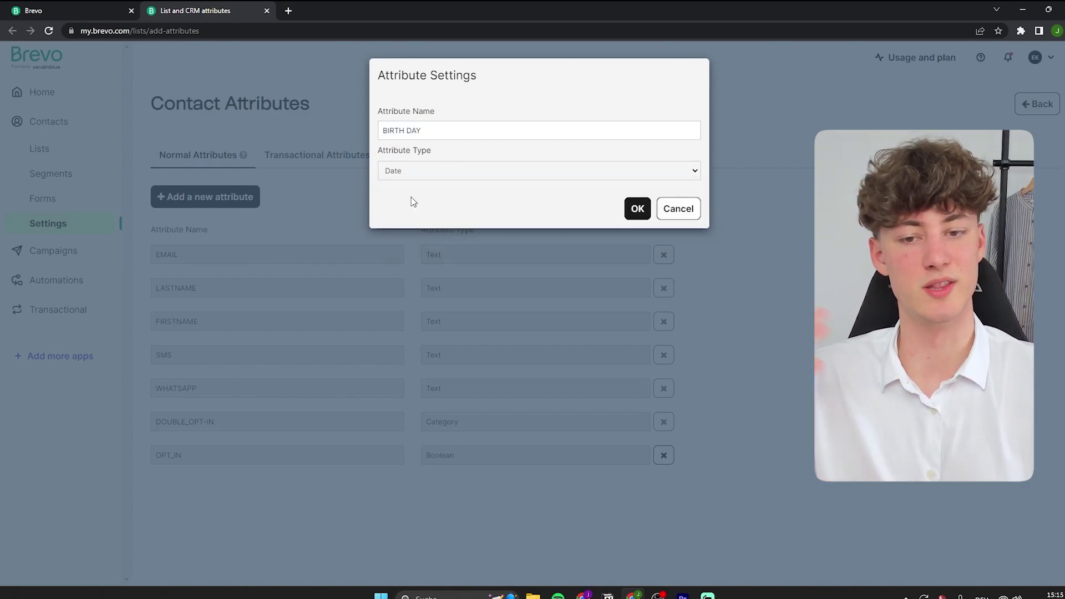
left_click(638, 210)
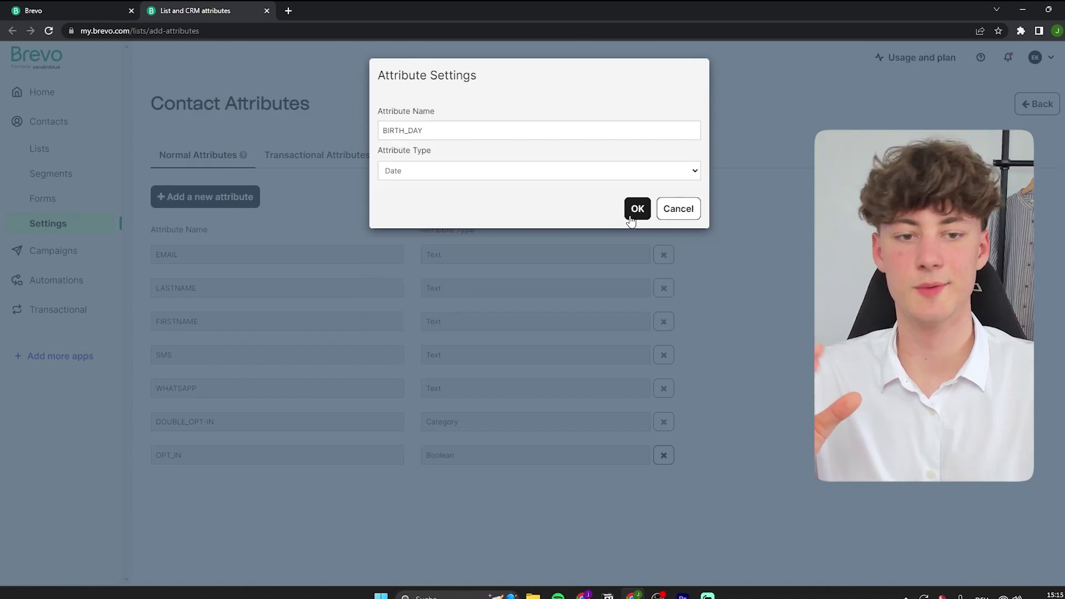
left_click(635, 212)
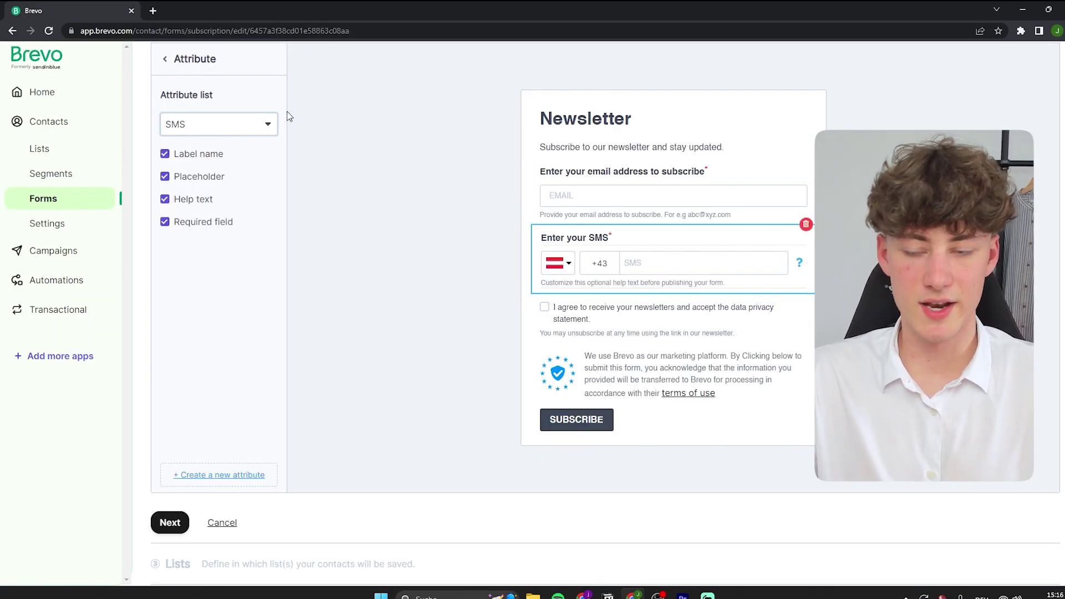
left_click(239, 124)
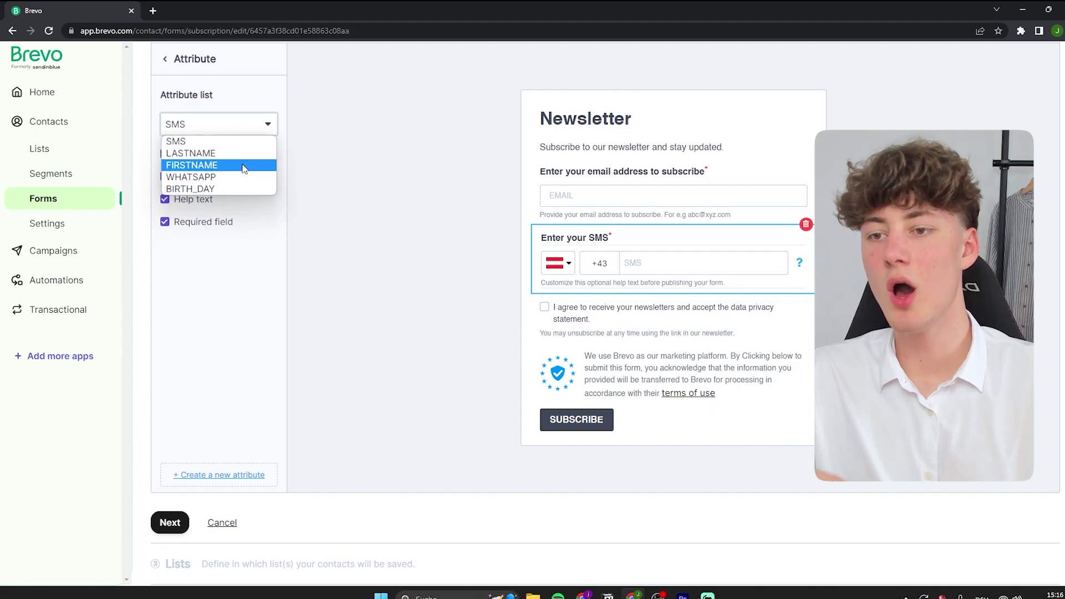
- Set the attribute block to BIRTH_DAY, delete that block, and finish the design step
left_click(229, 189)
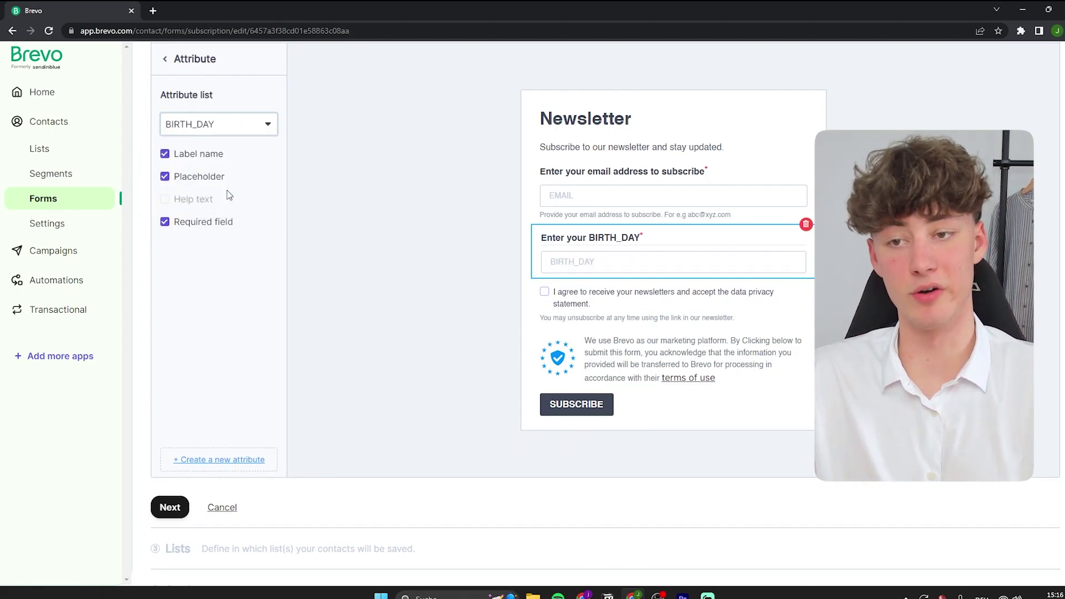
scroll(197, 138, "up", 2)
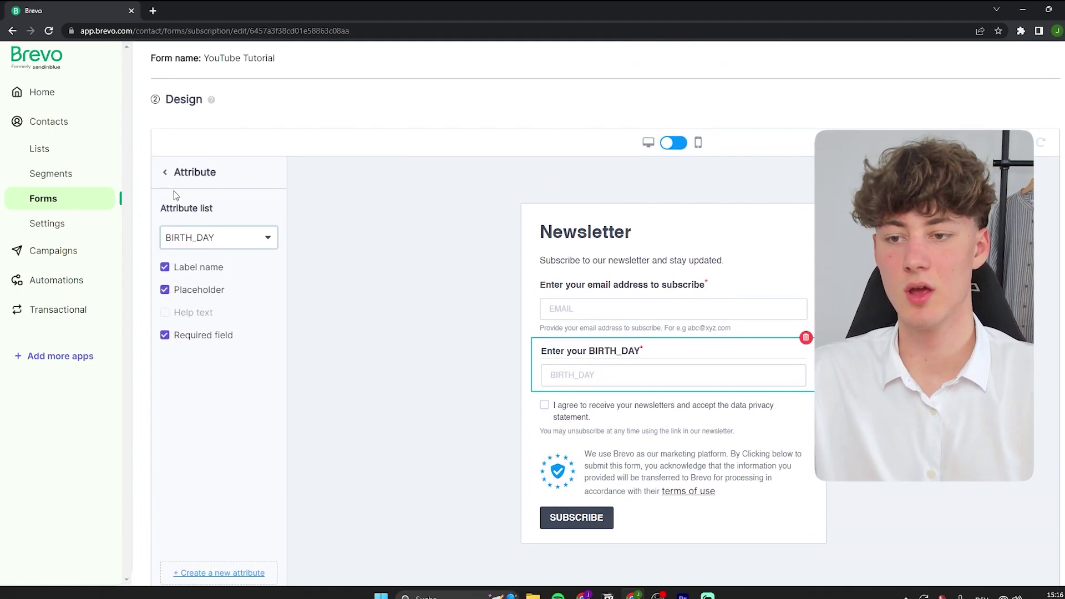
left_click(806, 337)
left_click(656, 344)
scroll(666, 305, "down", 4)
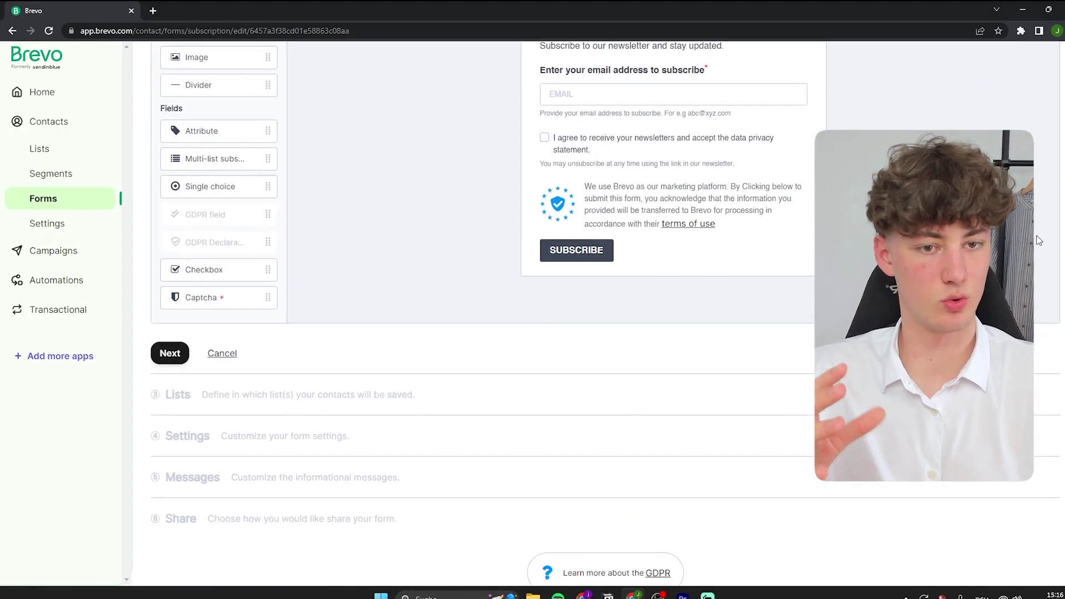
scroll(666, 305, "up", 3)
scroll(636, 135, "down", 2)
scroll(527, 200, "up", 2)
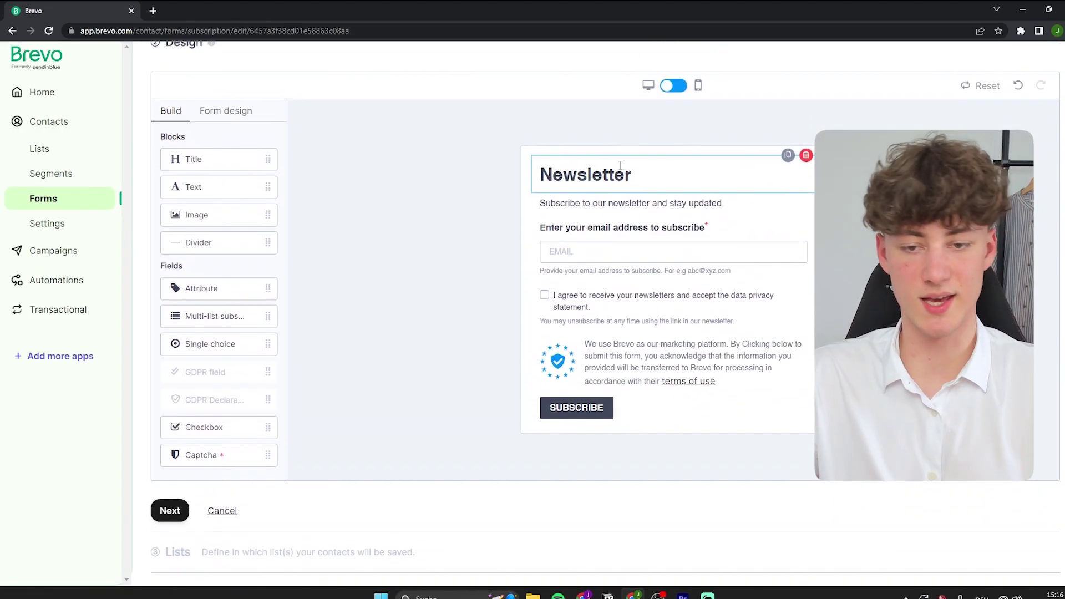
scroll(419, 260, "down", 2)
left_click(171, 454)
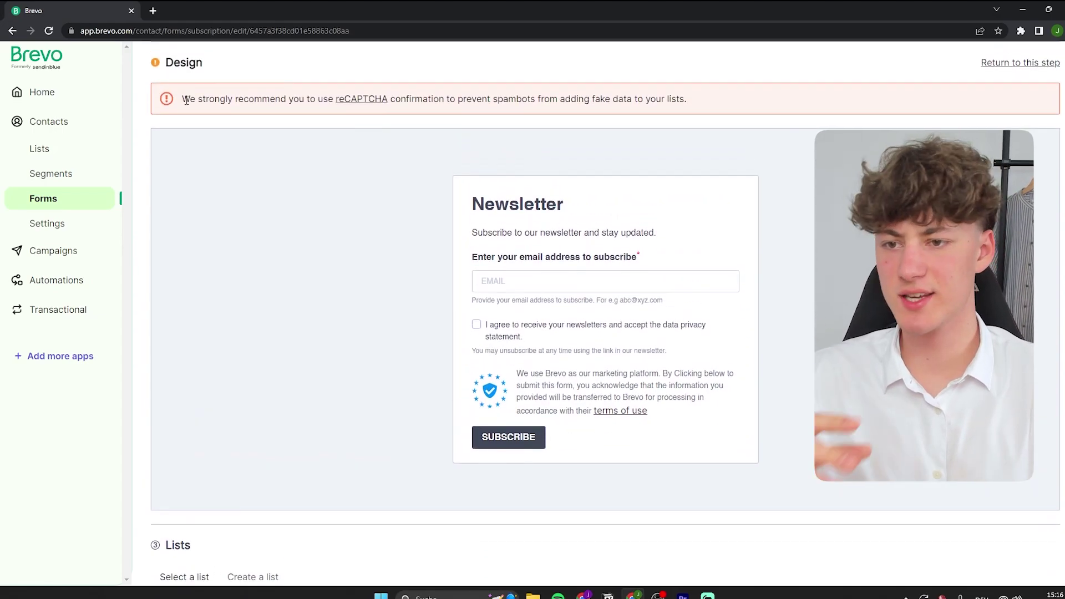
- Select YouTube Tutorial as the list where form subscribers are saved
left_click_drag(182, 99, 715, 105)
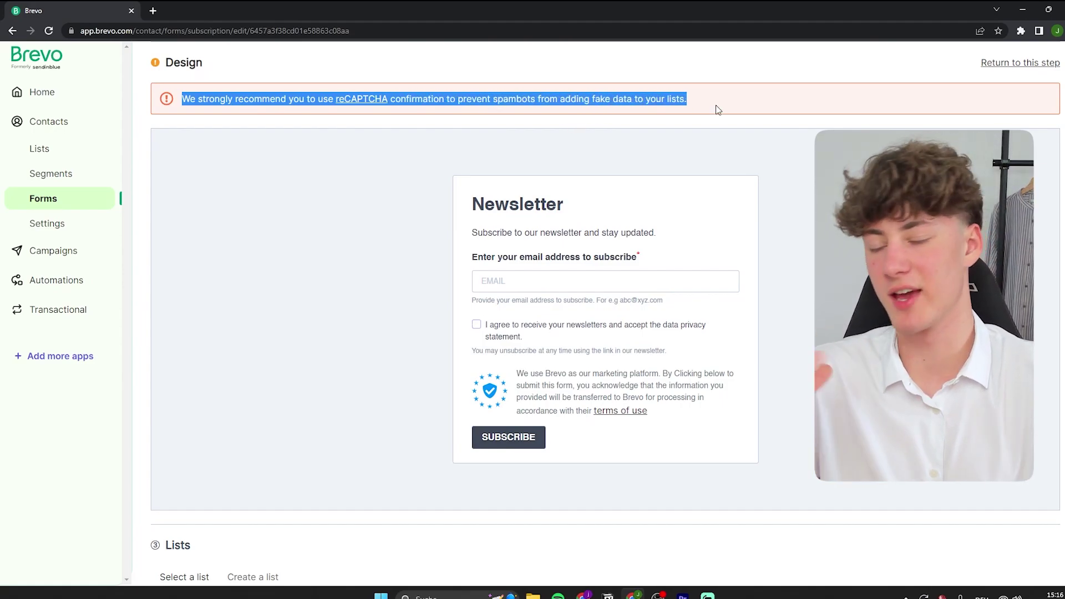
left_click(716, 104)
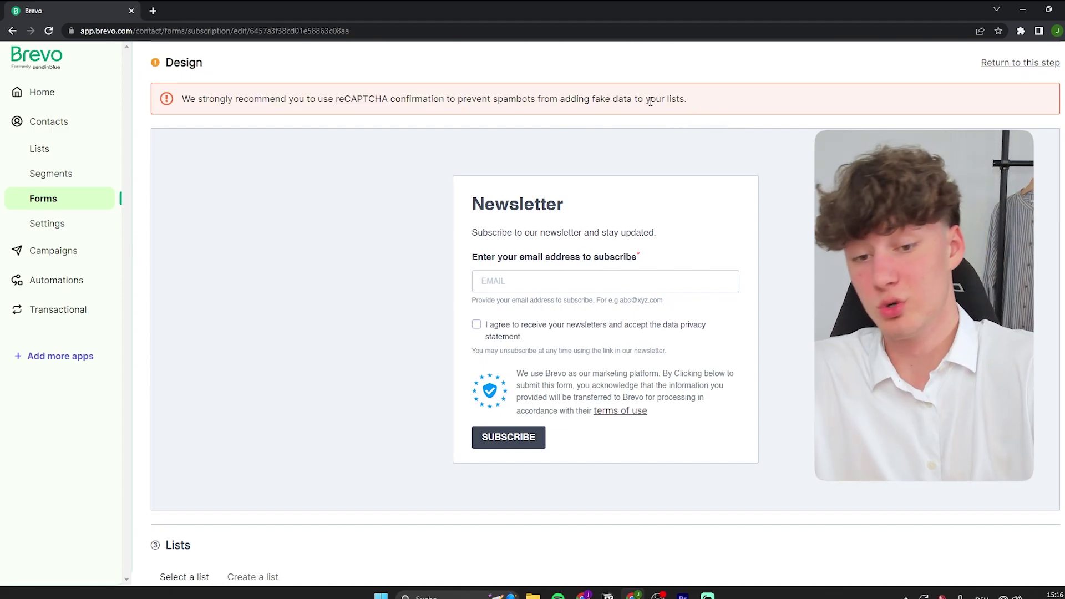
scroll(637, 178, "down", 5)
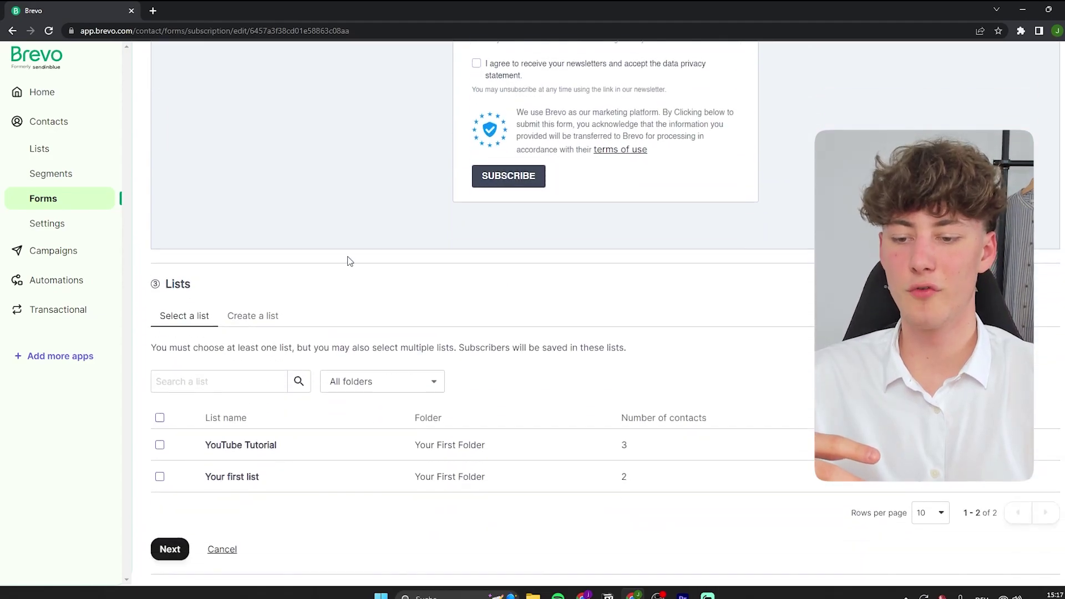
scroll(350, 260, "down", 2)
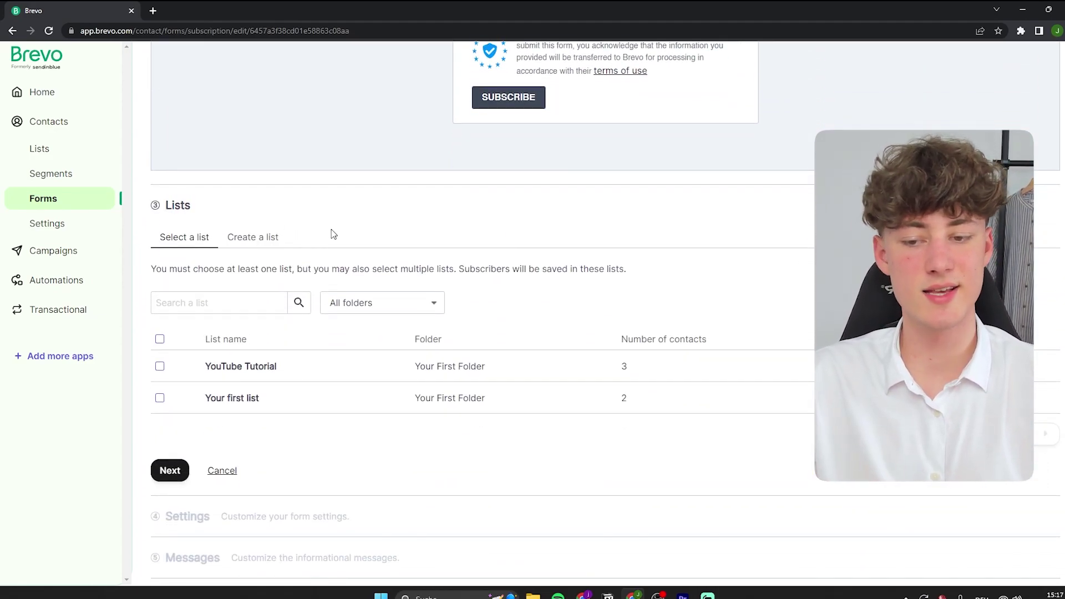
scroll(600, 174, "up", 5)
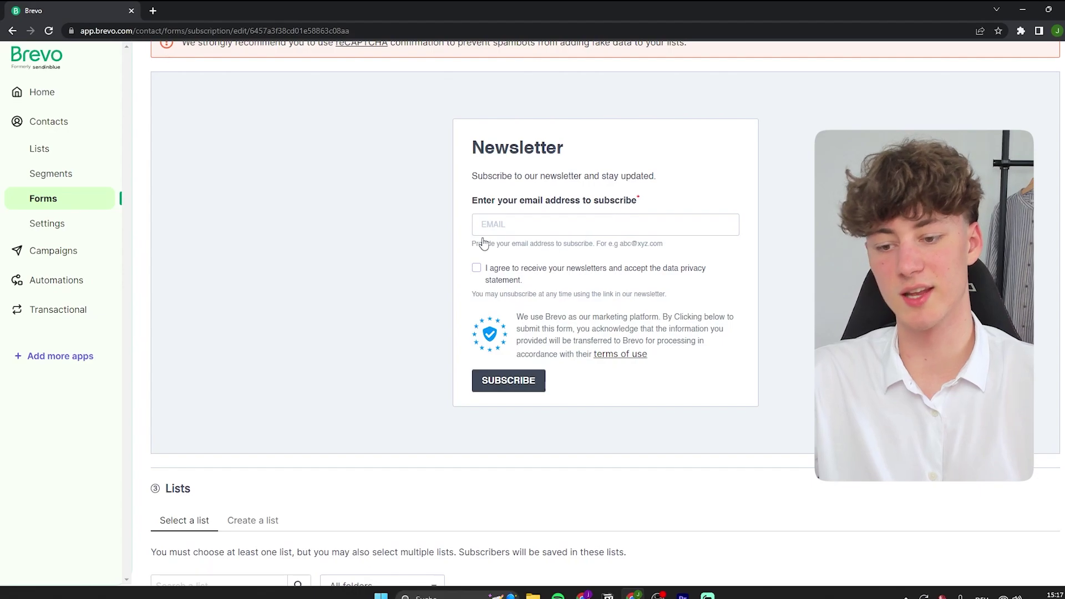
scroll(483, 244, "down", 5)
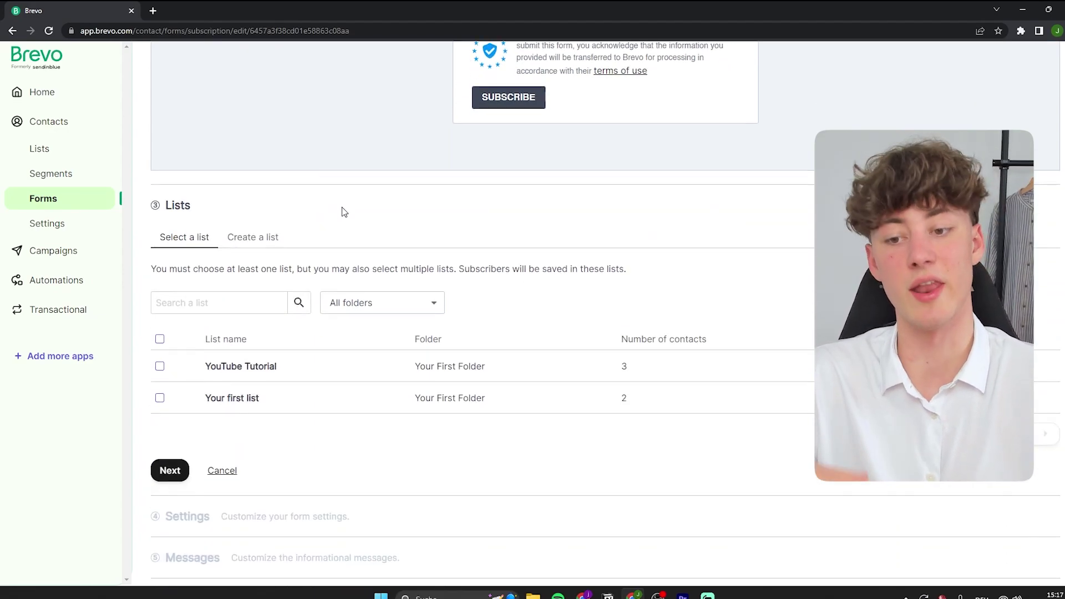
left_click(160, 366)
- Set the form to send no confirmation email and continue to Messages
left_click(167, 470)
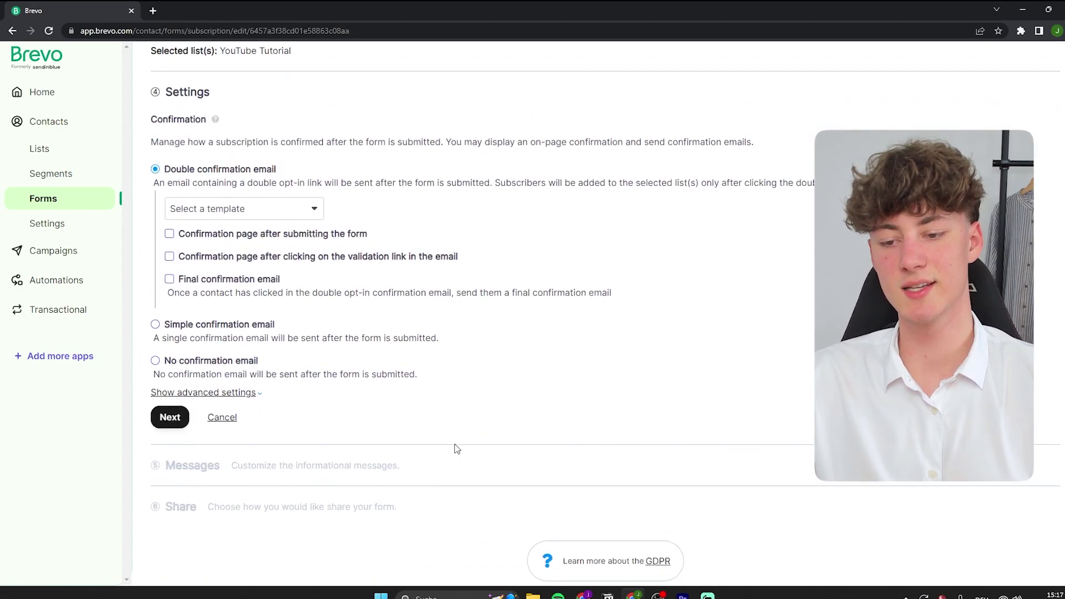
scroll(436, 404, "up", 2)
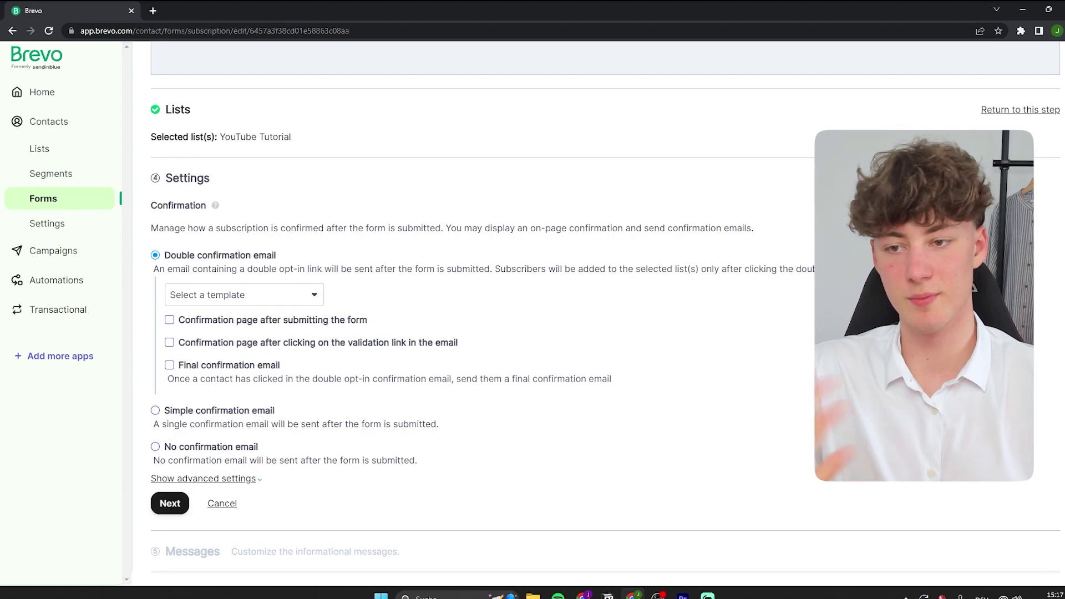
left_click(325, 248)
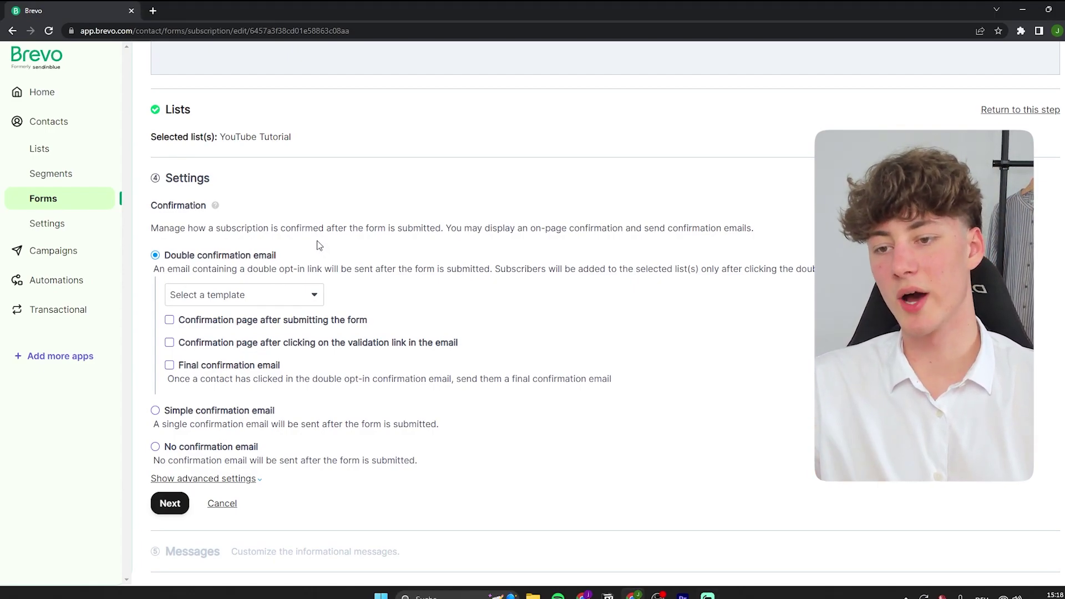
left_click_drag(298, 256, 187, 254)
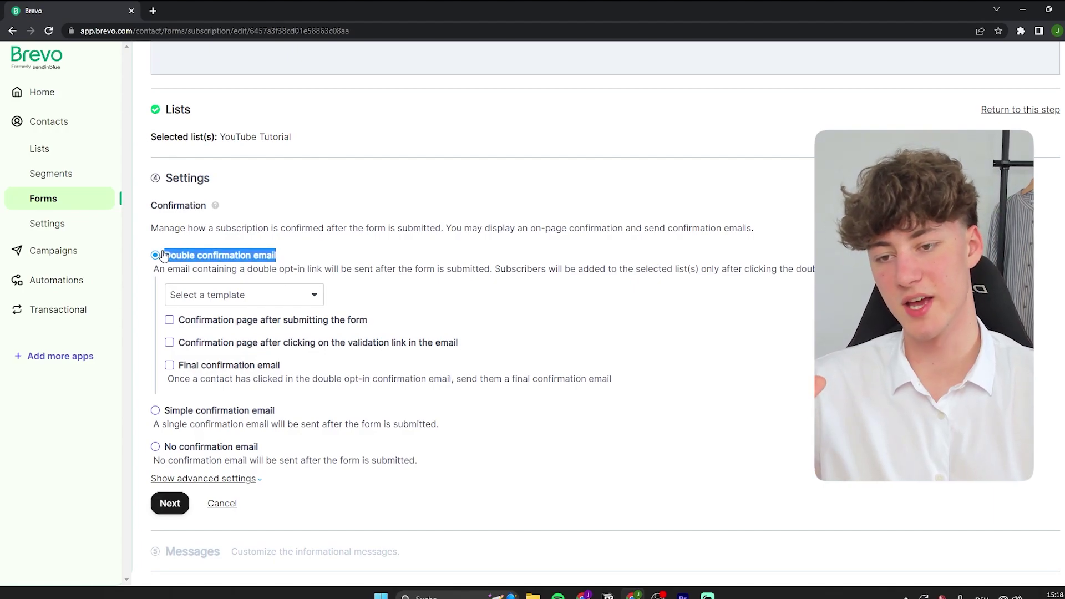
left_click(767, 327)
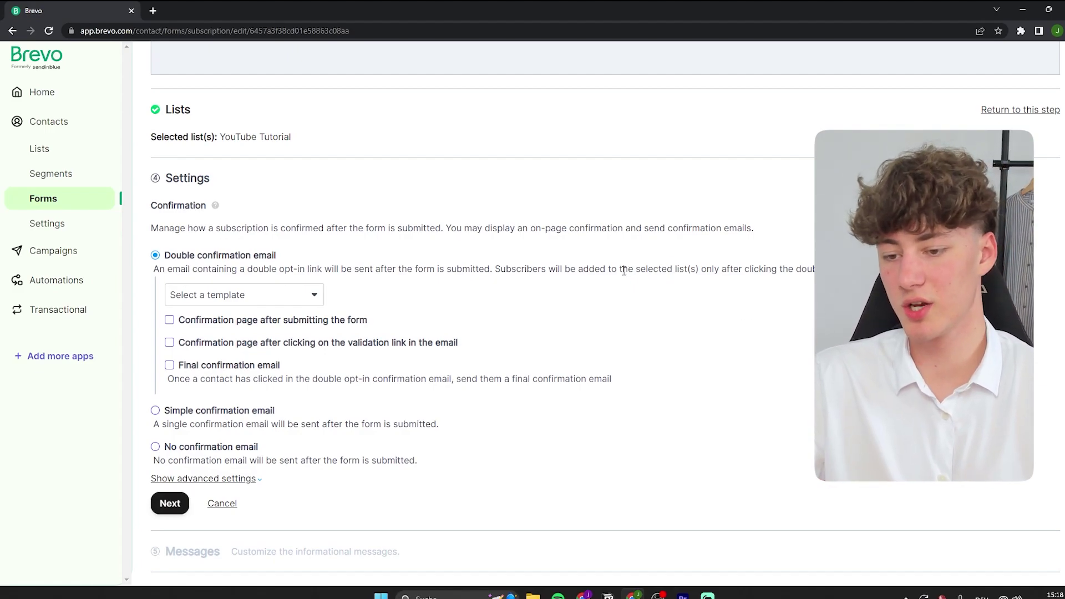
scroll(621, 274, "down", 1)
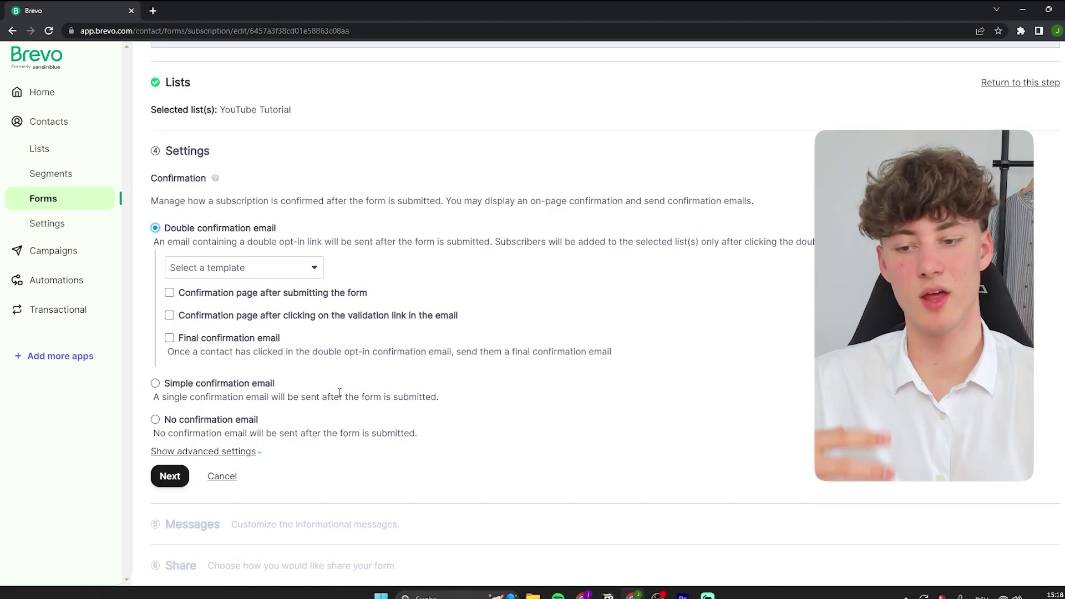
left_click(216, 420)
left_click(172, 390)
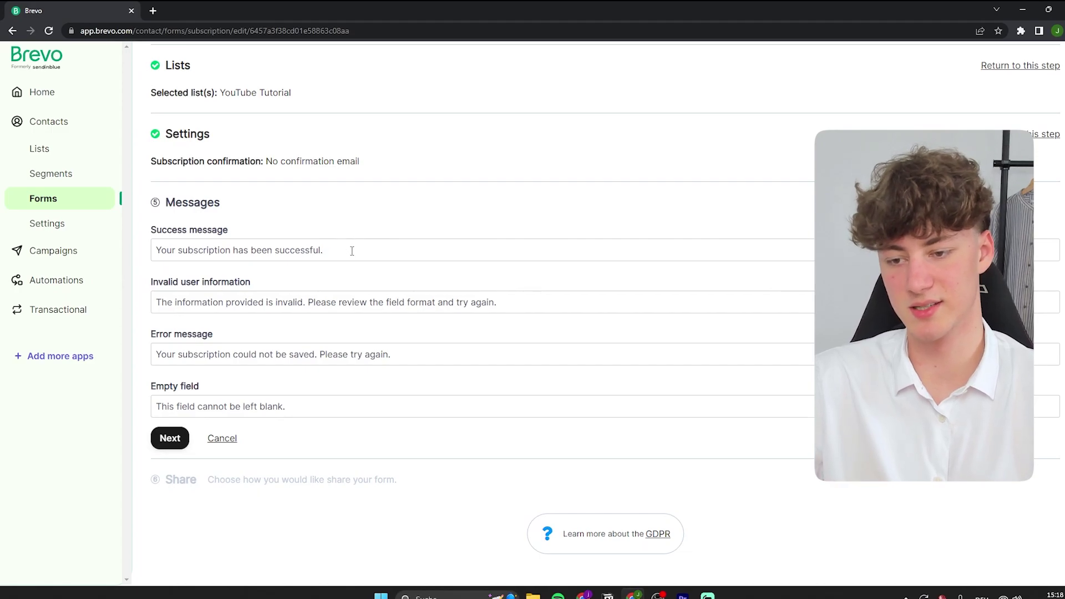
- Change the empty-field message to 'This field cannot be left blank' and move to Share
left_click(309, 413)
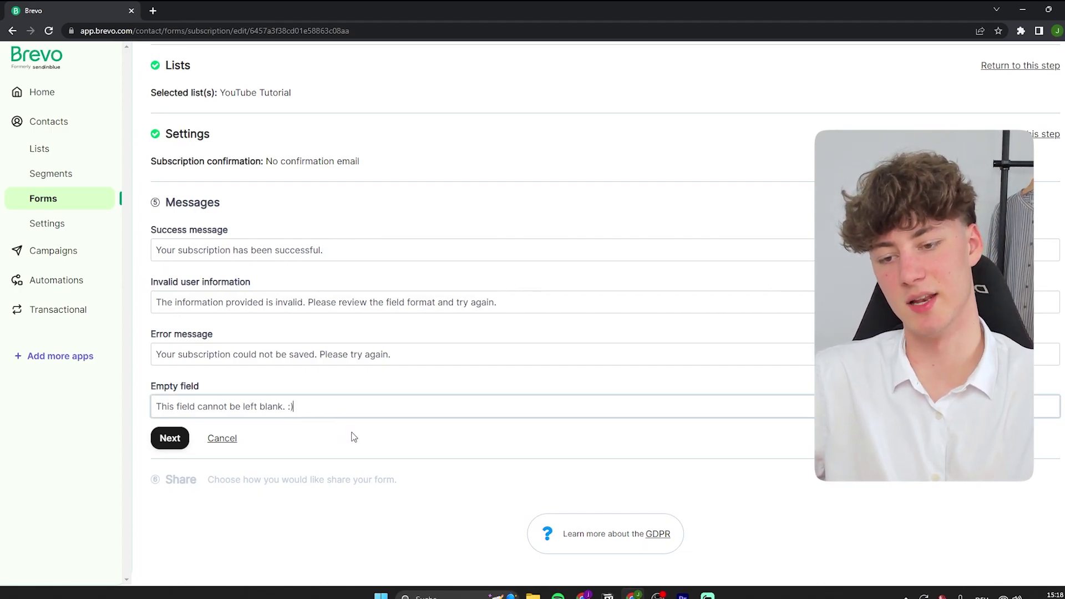
left_click_drag(297, 409, 282, 407)
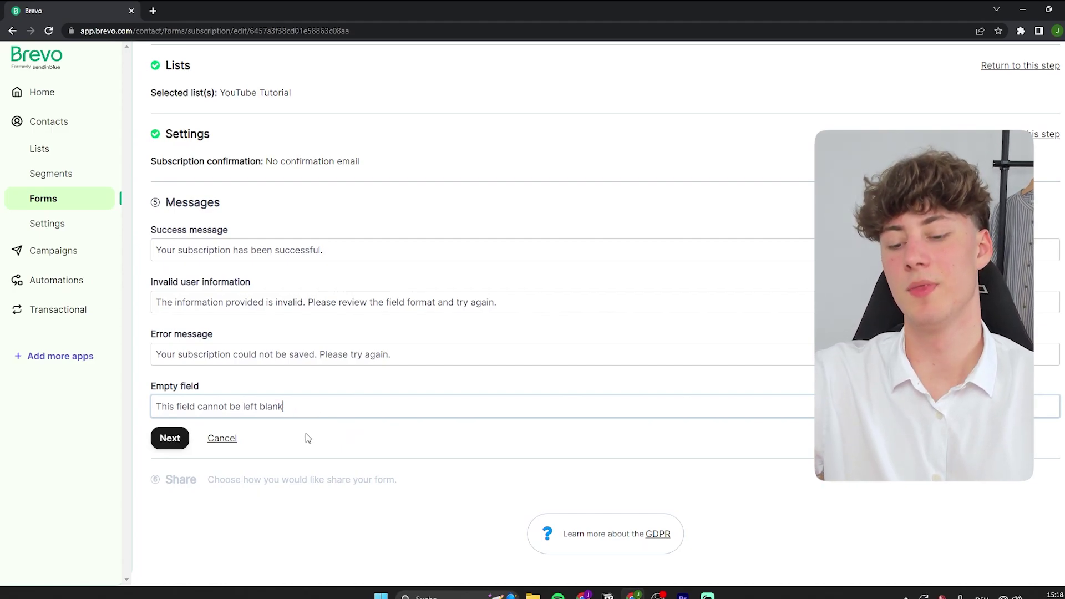
left_click(169, 438)
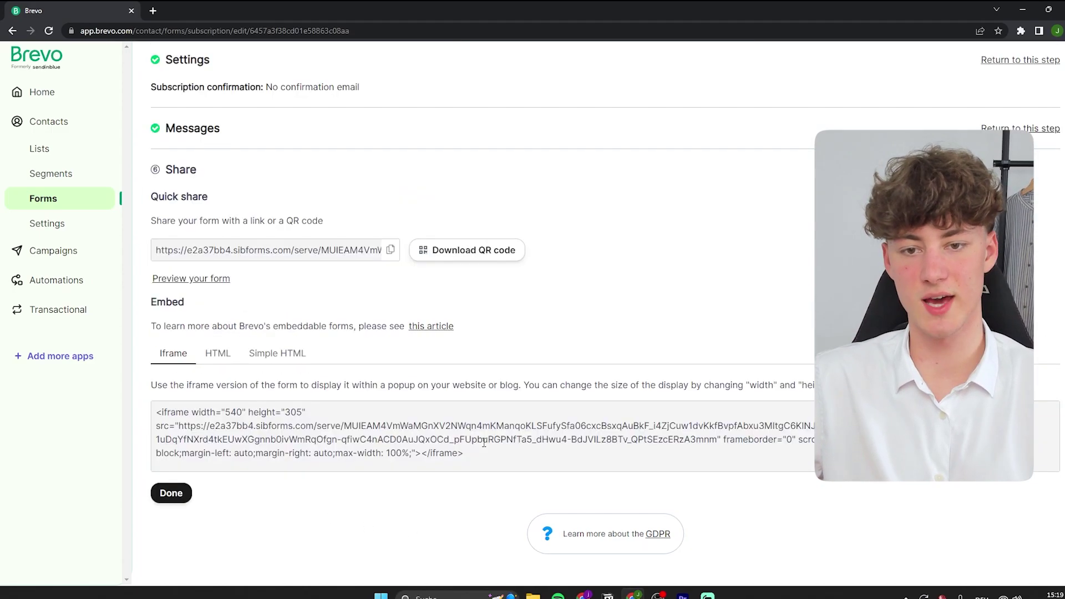
- Preview the copied form share link in a new tab, then close that tab
scroll(361, 424, "up", 3)
scroll(452, 416, "down", 6)
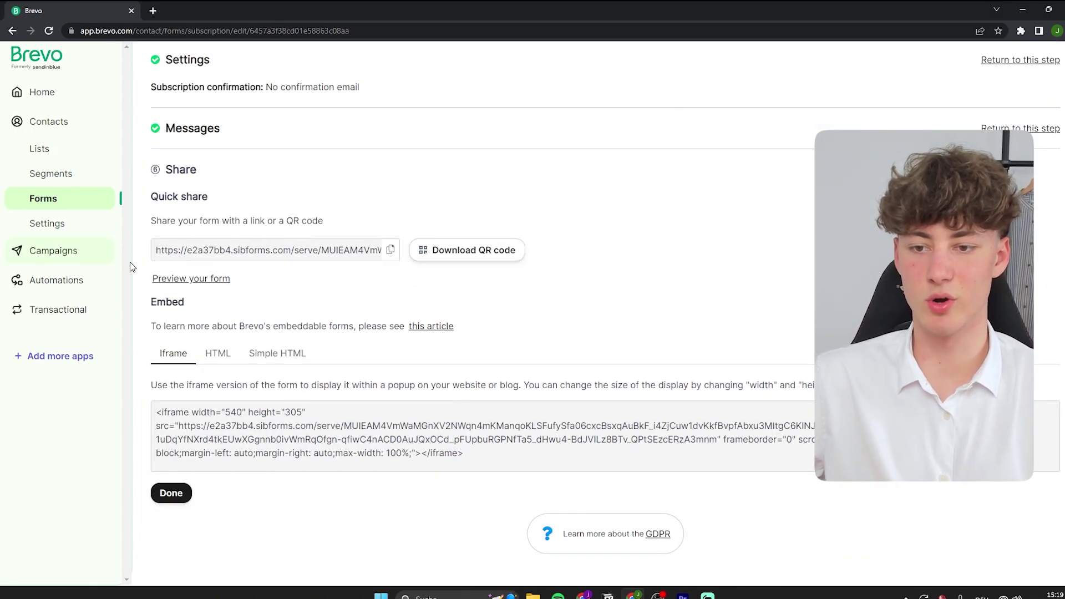
left_click(391, 251)
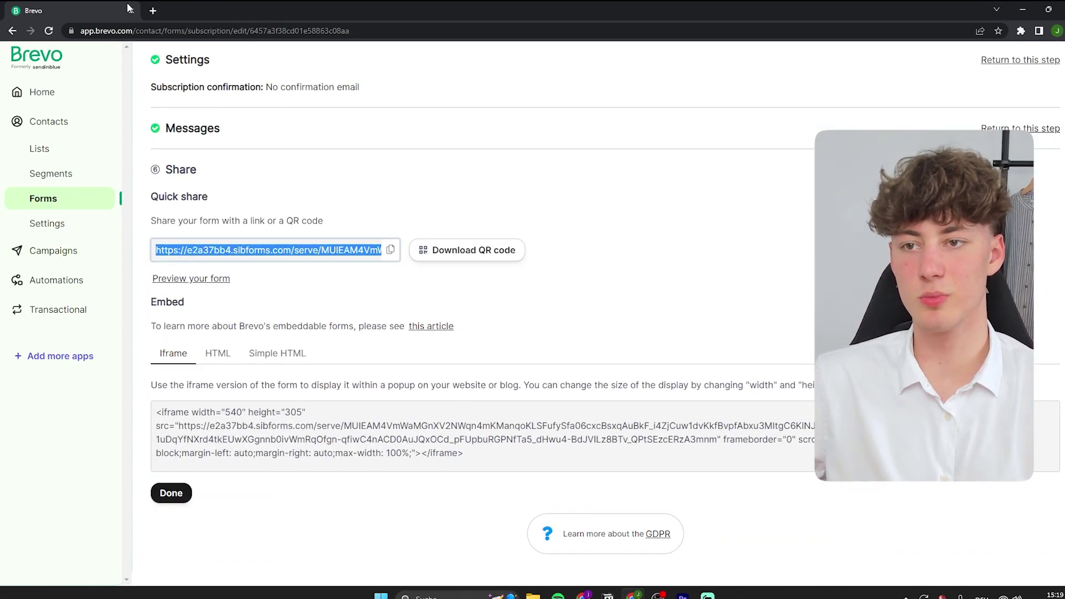
left_click(152, 10)
key("ctrl+v")
key("Return")
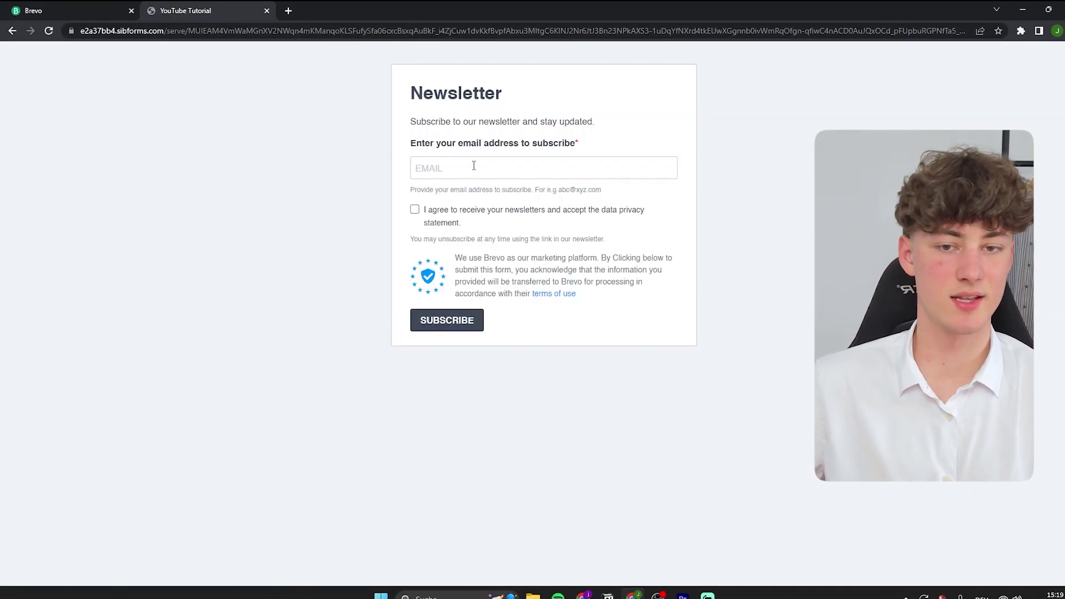
left_click(118, 8)
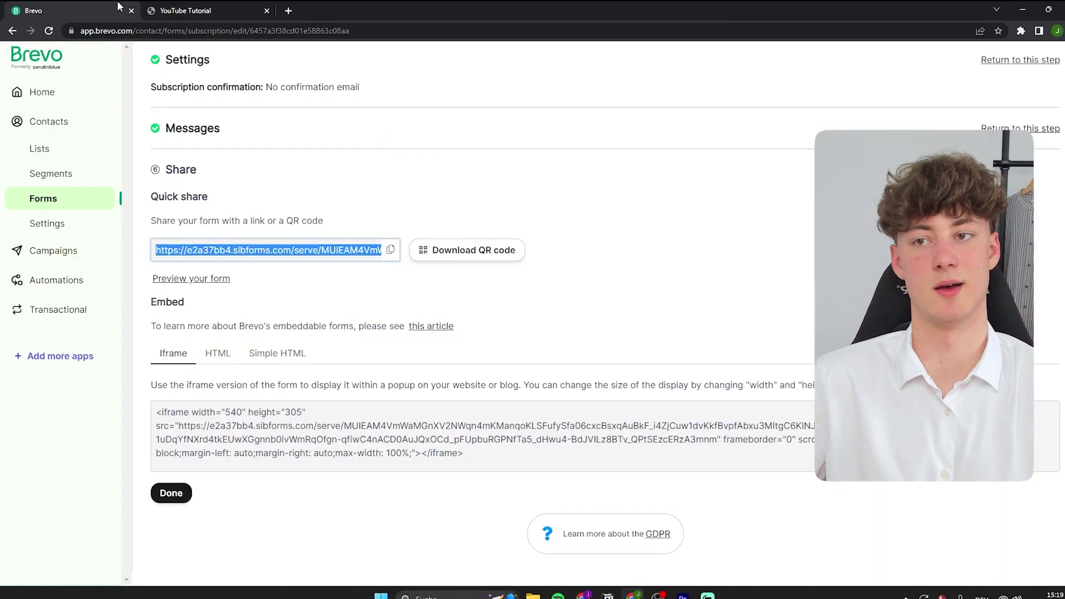
middle_click(223, 2)
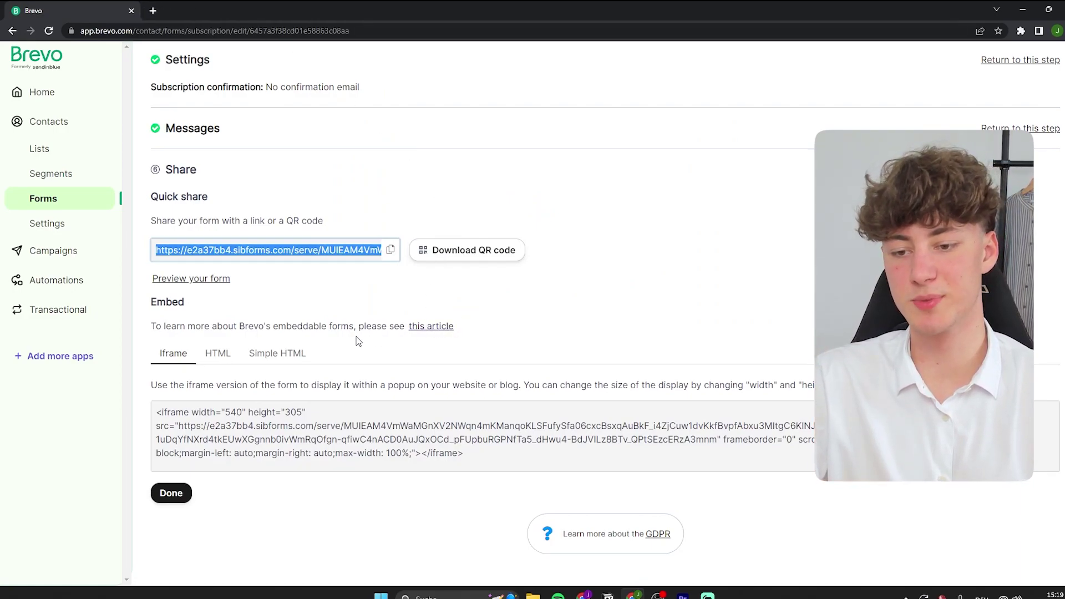
- View and select the form's HTML embed code
left_click(216, 356)
scroll(290, 355, "down", 2)
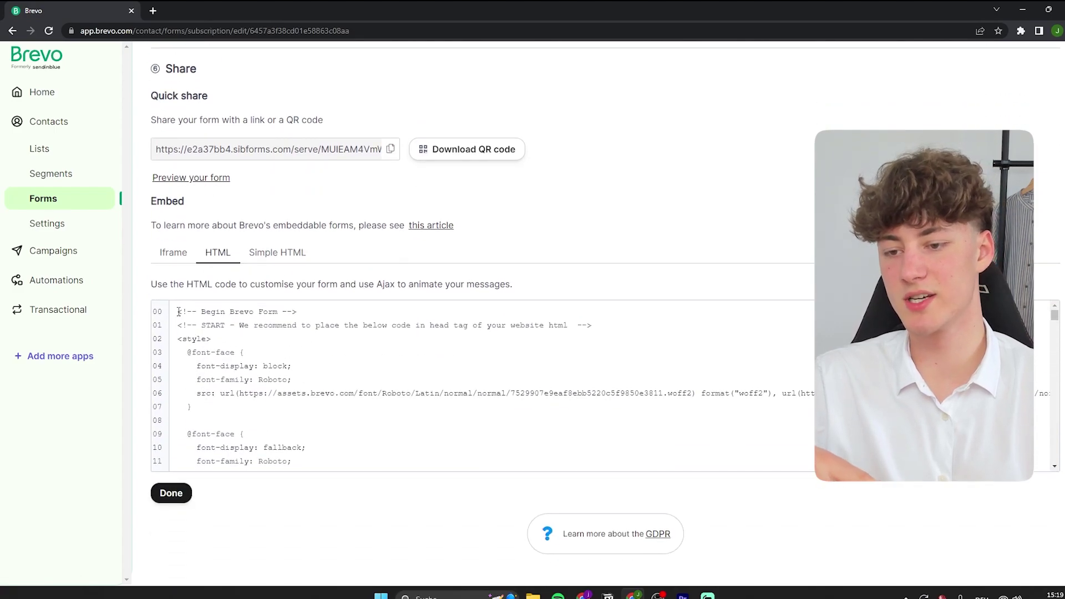
left_click_drag(177, 311, 325, 464)
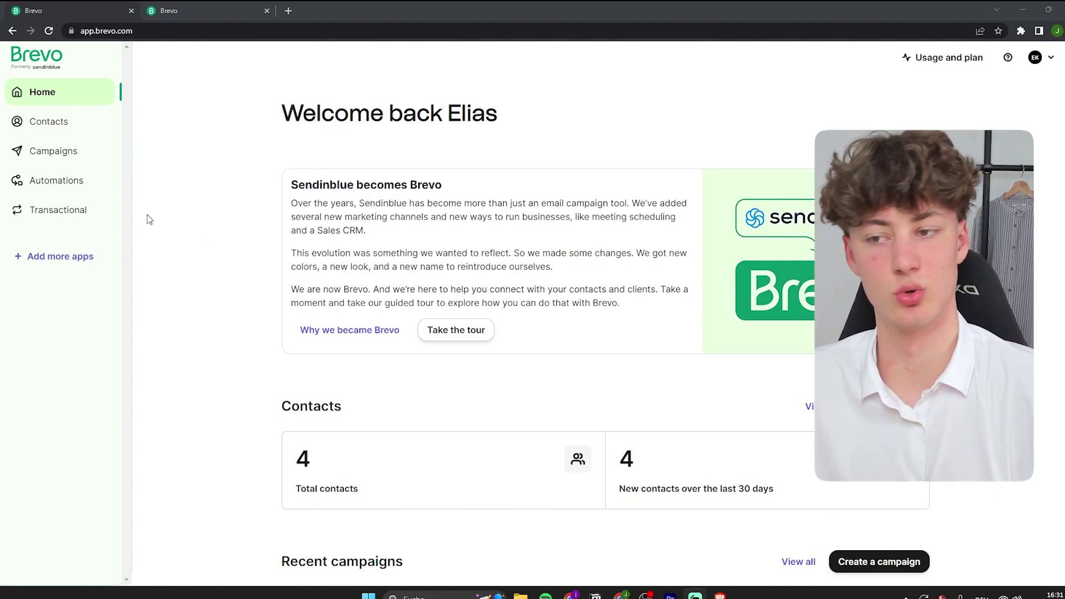
- Create a custom automation named 'YouTube Tutorial' from the Automations page
left_click(66, 182)
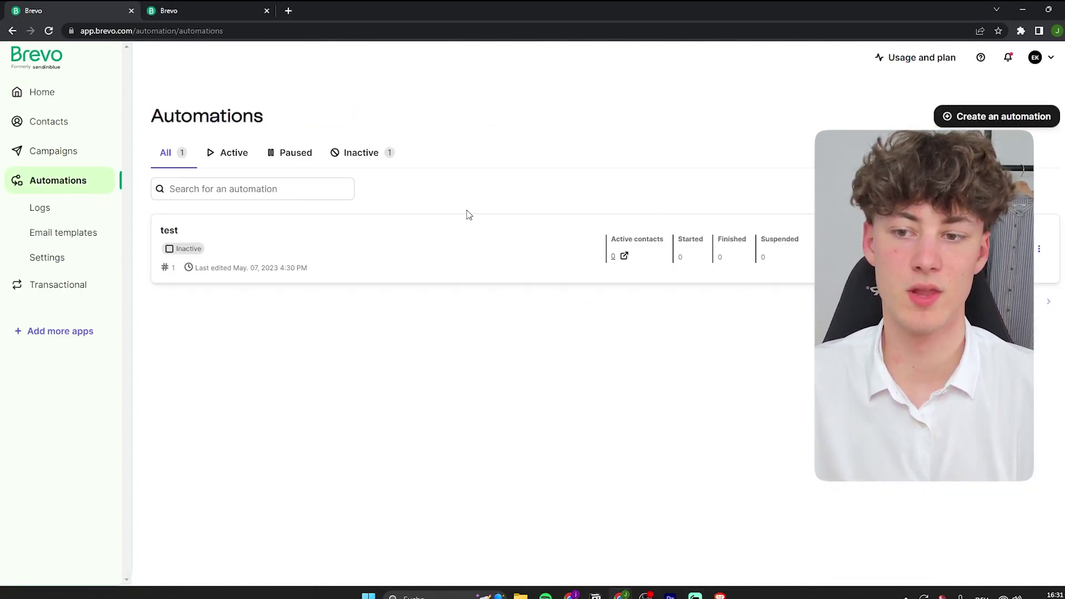
left_click(1032, 121)
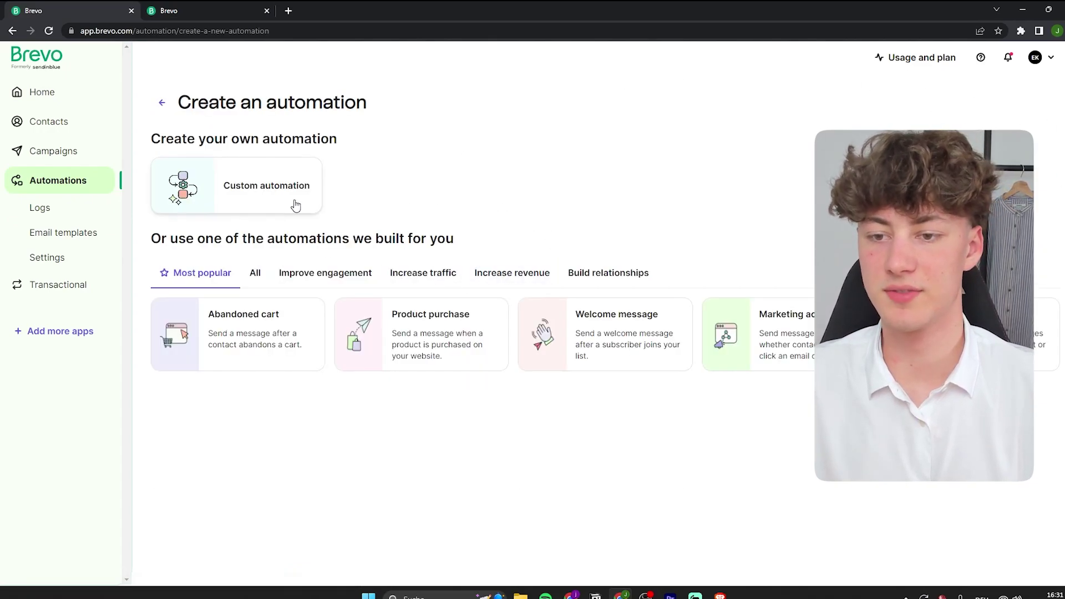
left_click(273, 198)
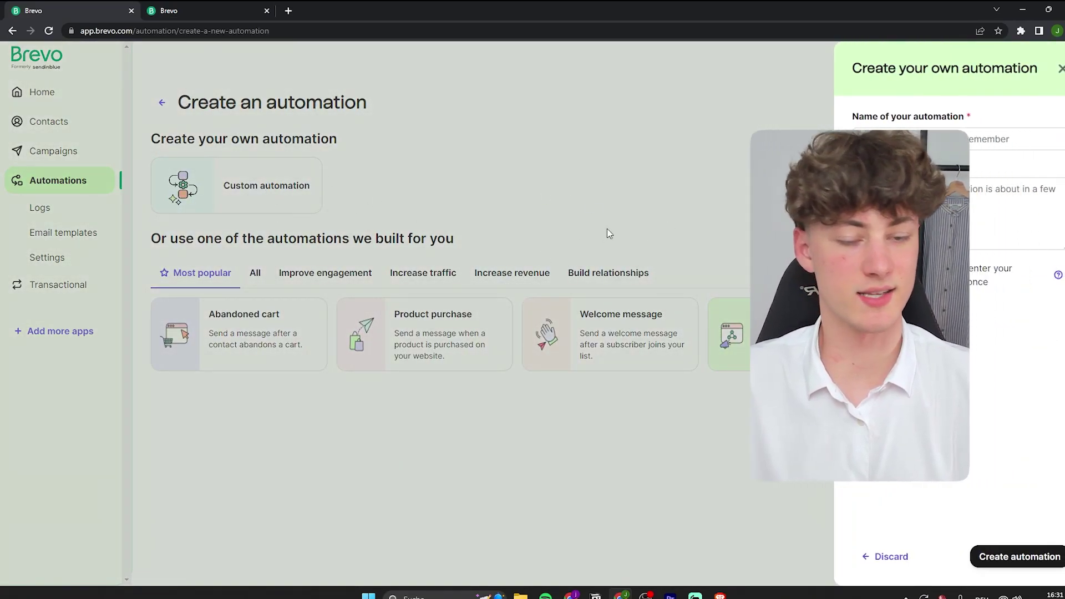
left_click(888, 142)
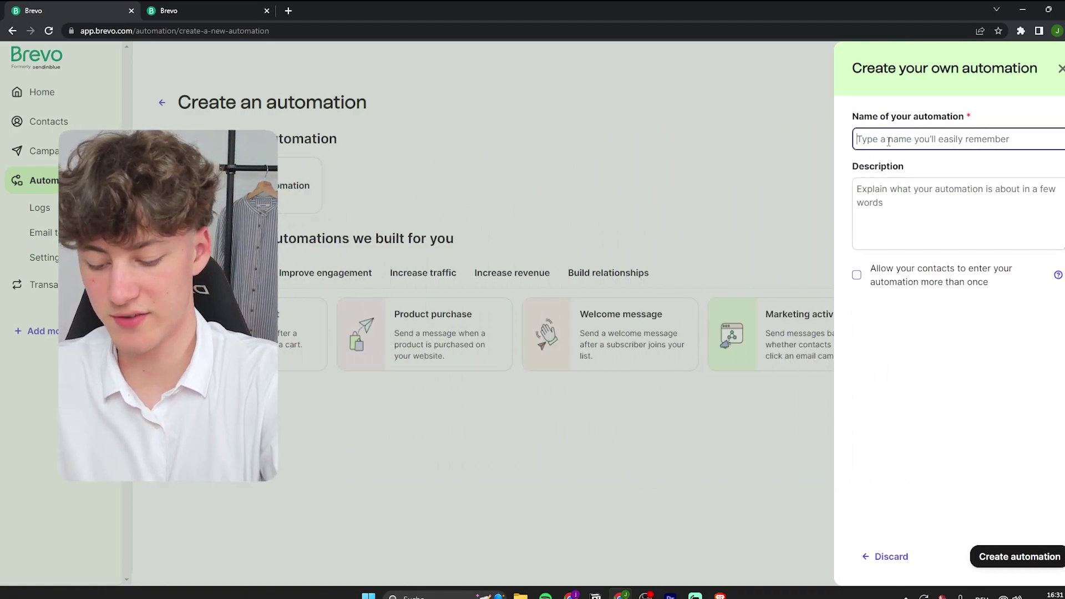
type("You")
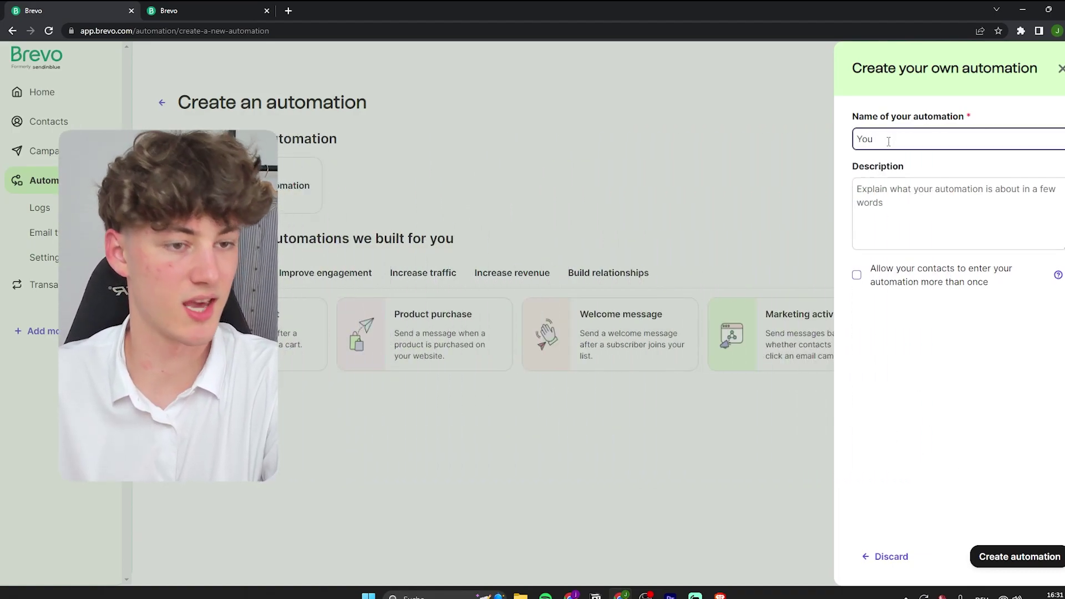
type("Tube Tutorial")
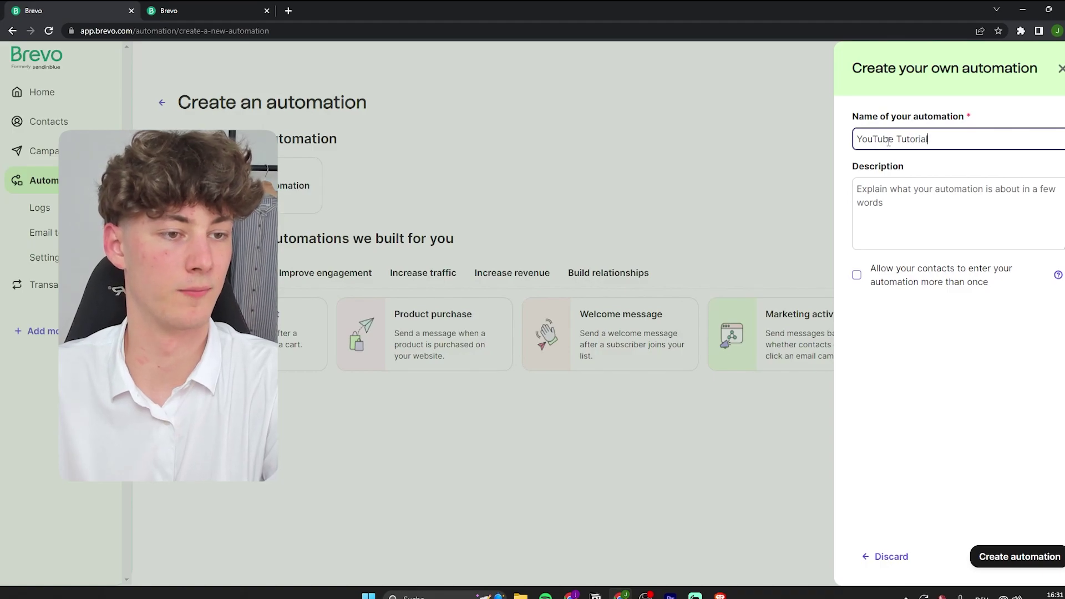
left_click(995, 220)
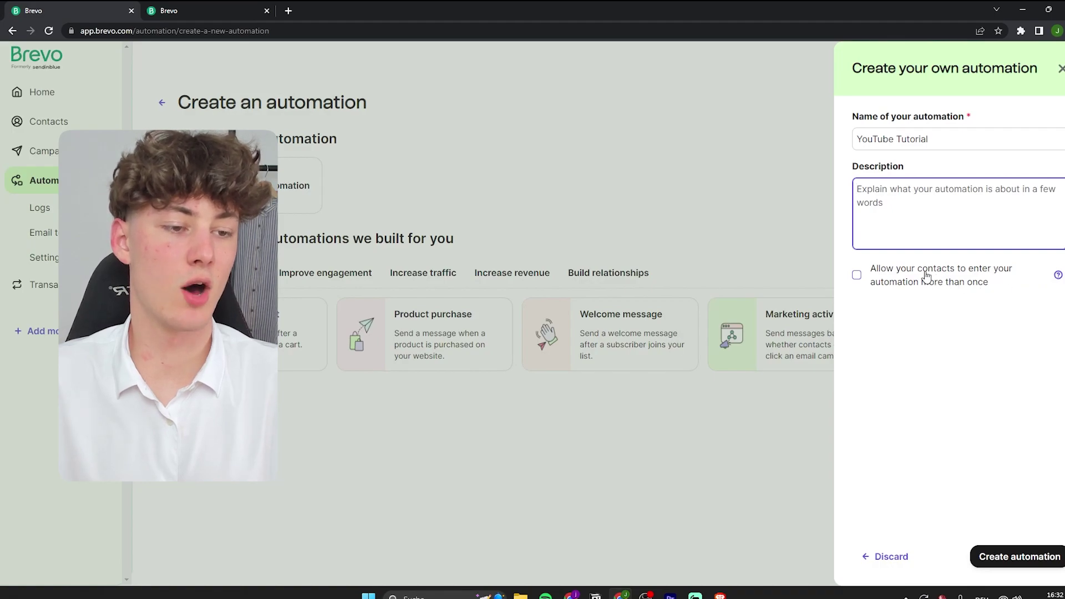
left_click_drag(918, 269, 981, 290)
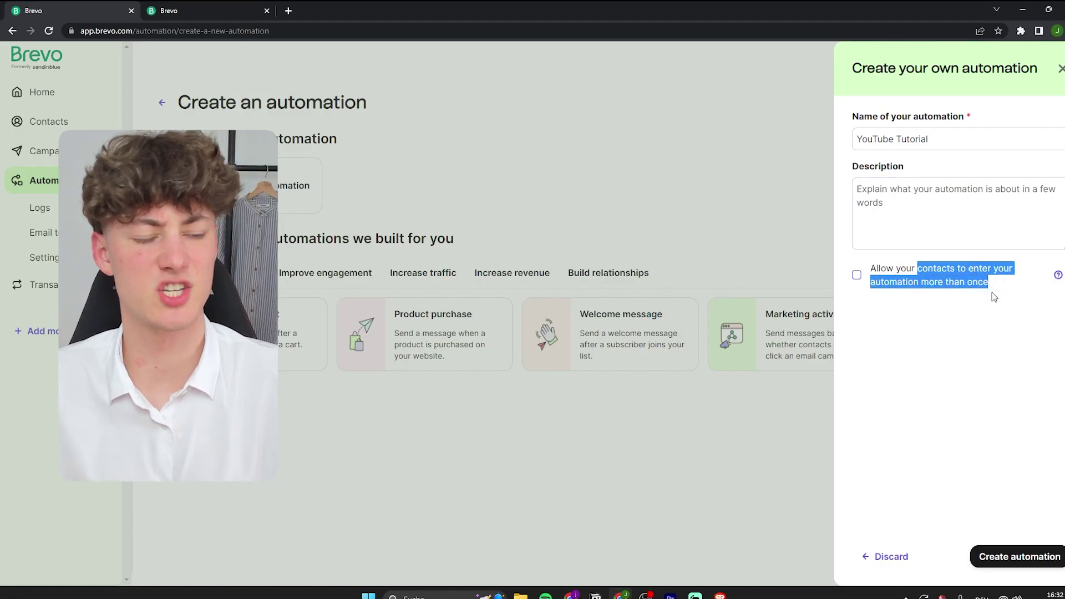
left_click(994, 295)
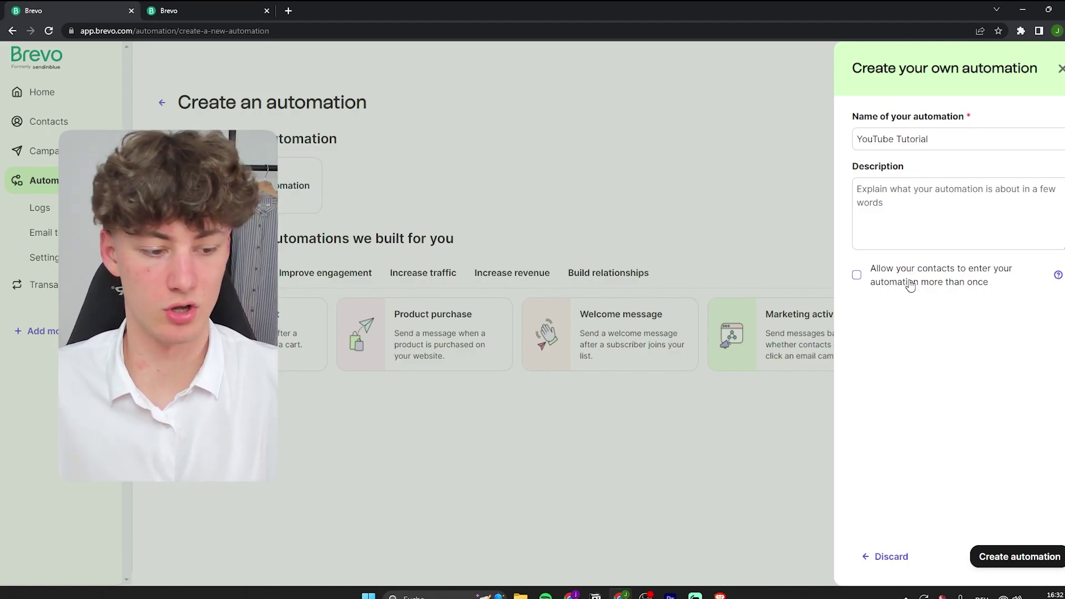
left_click(1034, 557)
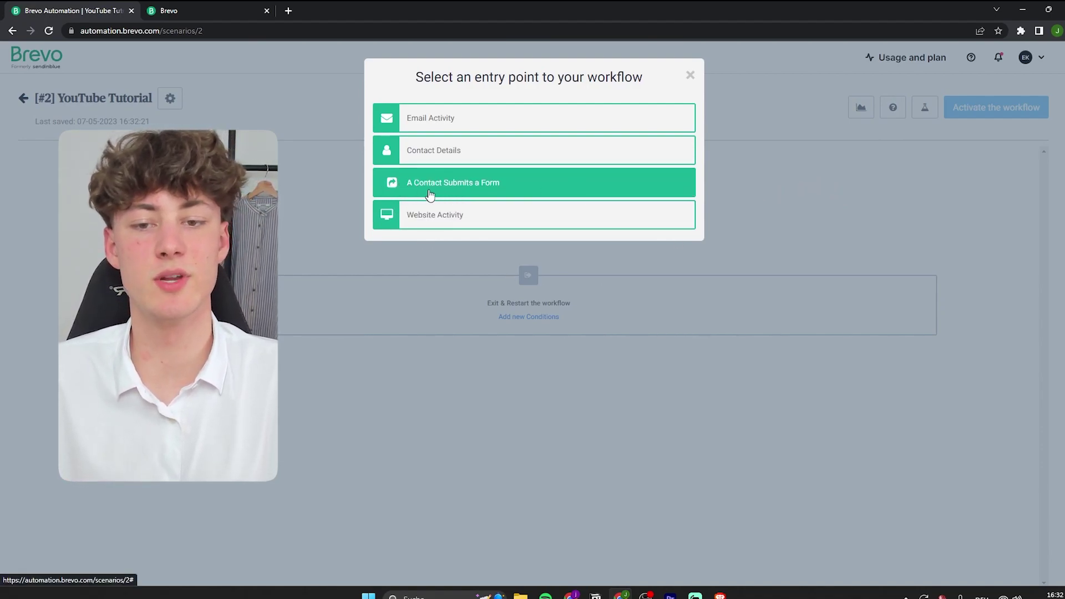
left_click(480, 185)
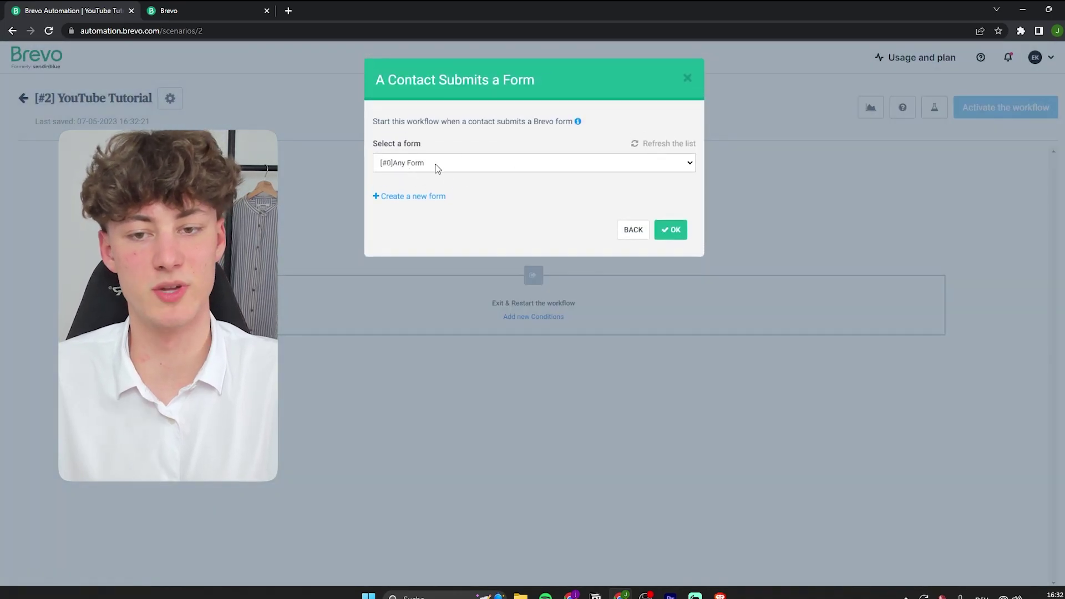
left_click(544, 162)
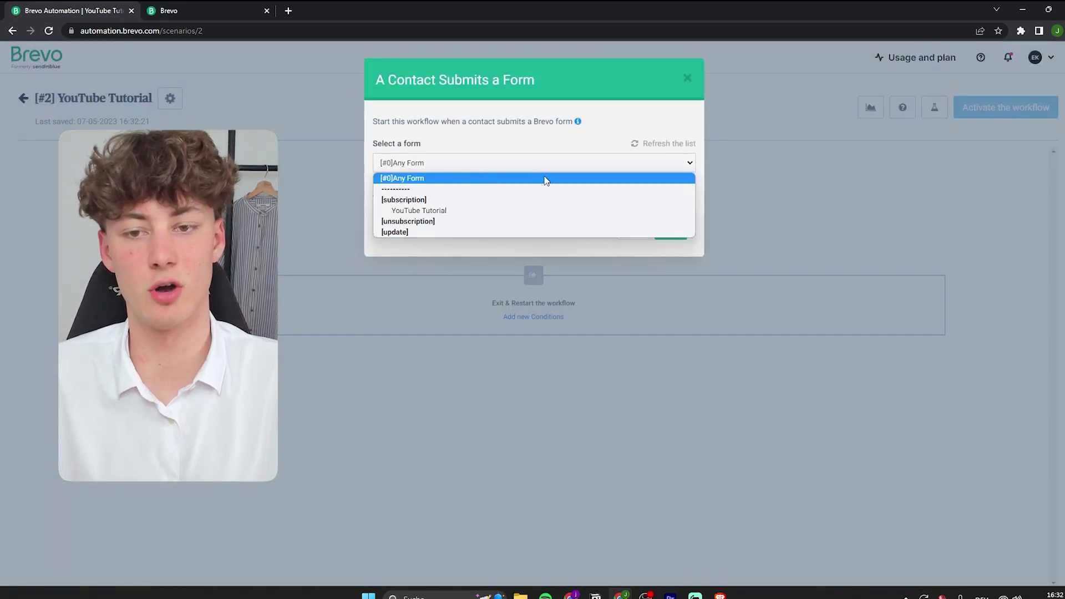
left_click(428, 211)
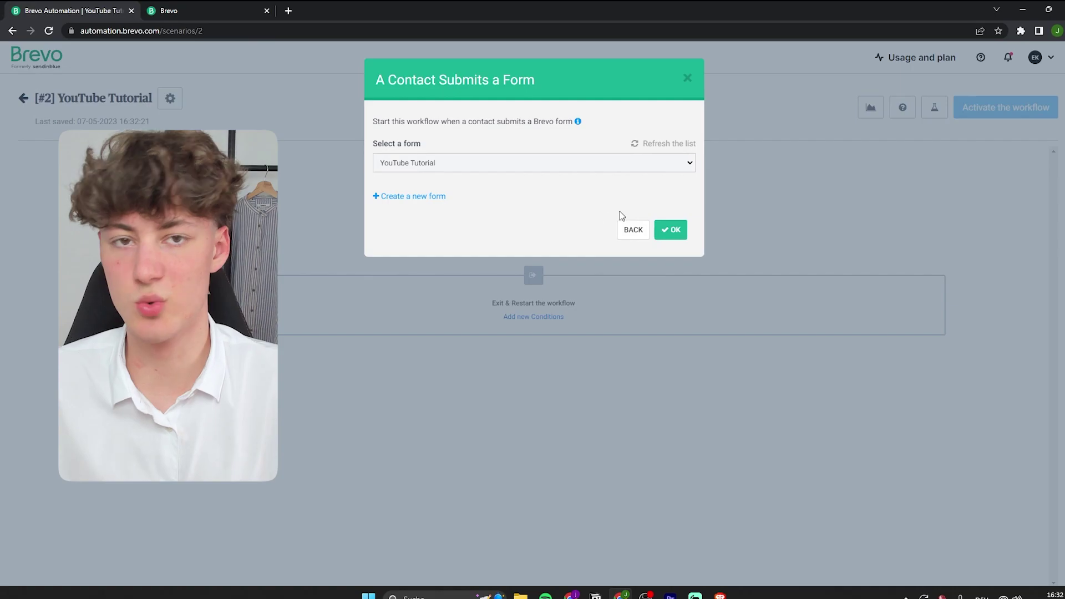
left_click(666, 230)
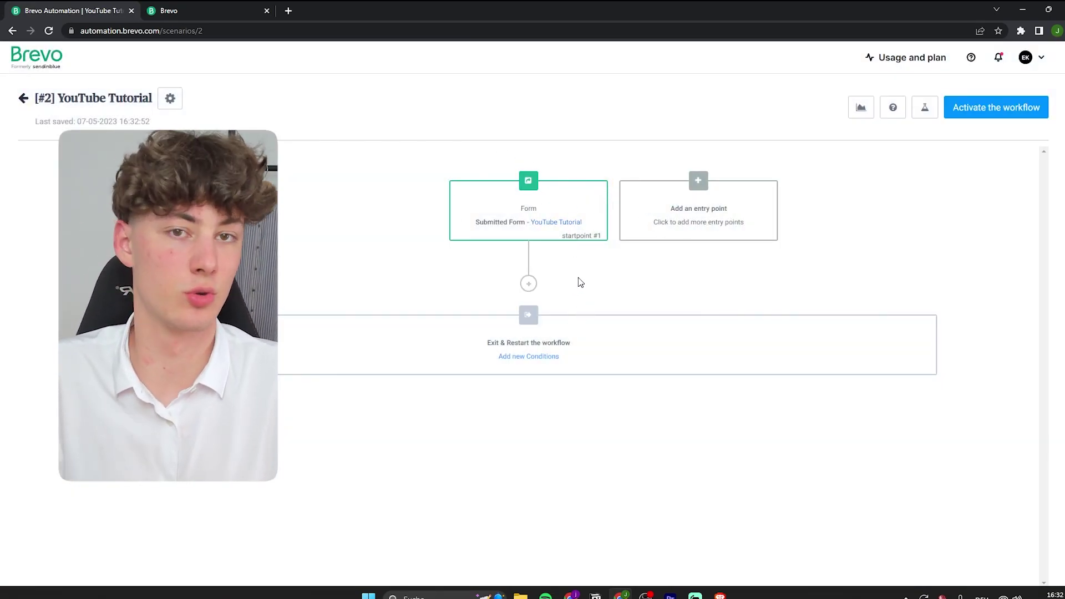
mouse_move(509, 222)
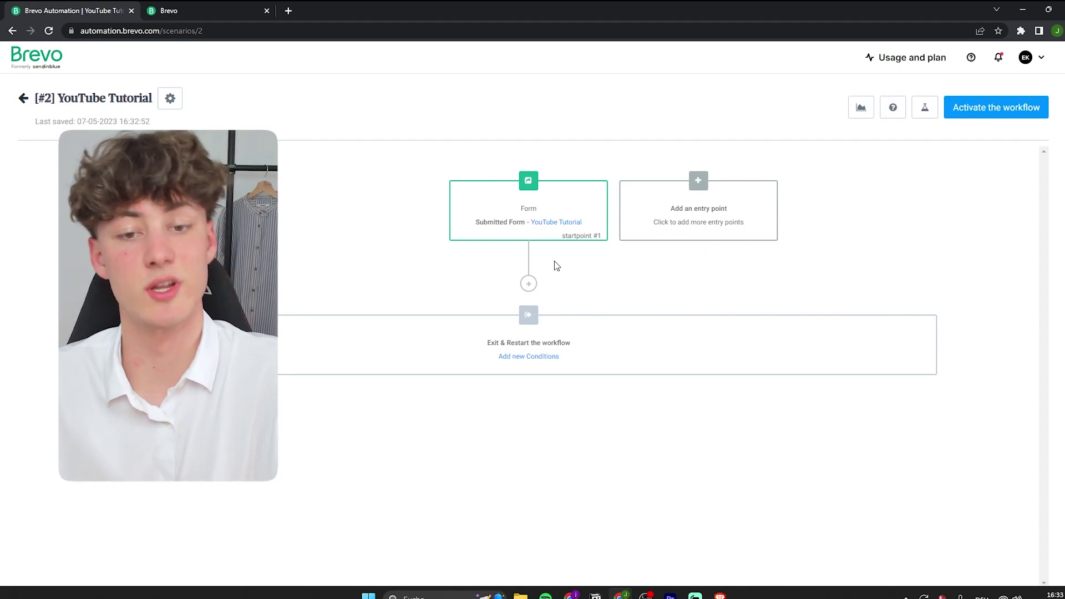
- Add a Send an email step after the form-submission trigger
left_click(528, 283)
scroll(518, 190, "down", 3)
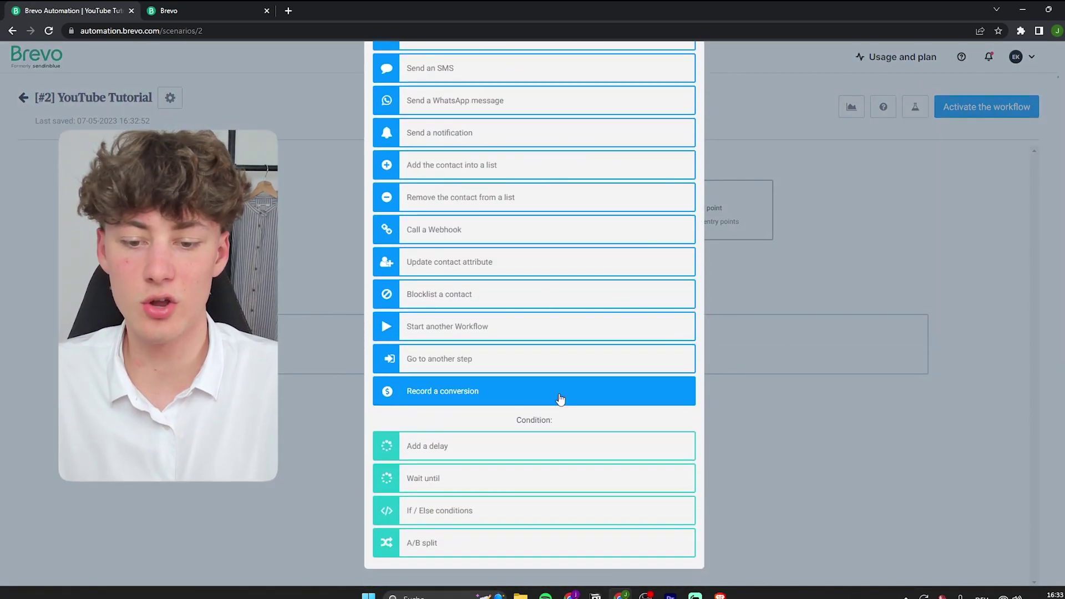
scroll(556, 311, "up", 3)
scroll(554, 305, "down", 2)
scroll(501, 230, "up", 2)
scroll(504, 201, "down", 2)
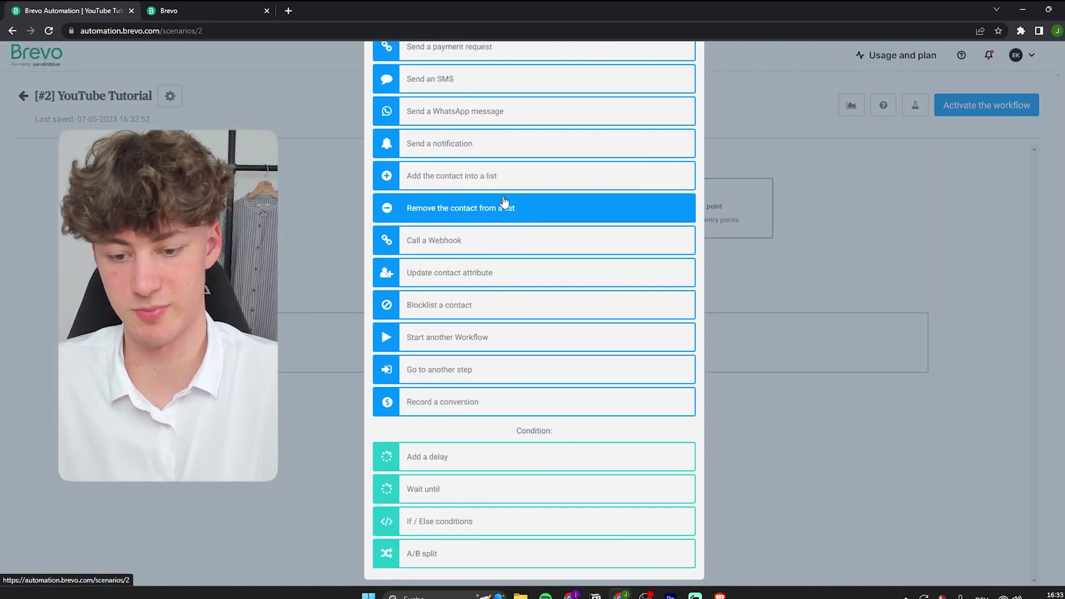
scroll(505, 203, "up", 2)
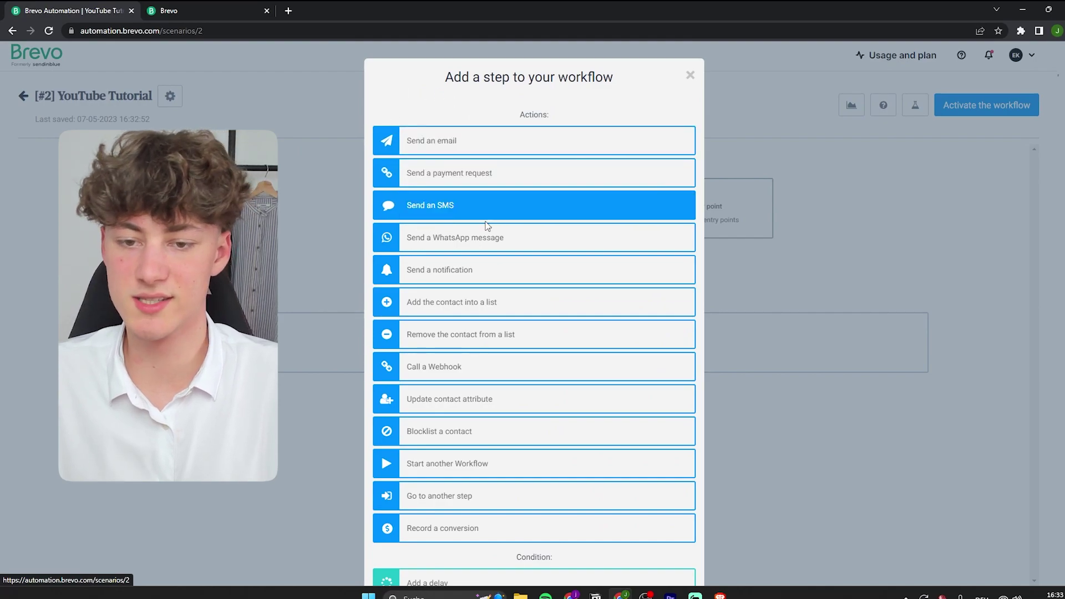
left_click(438, 141)
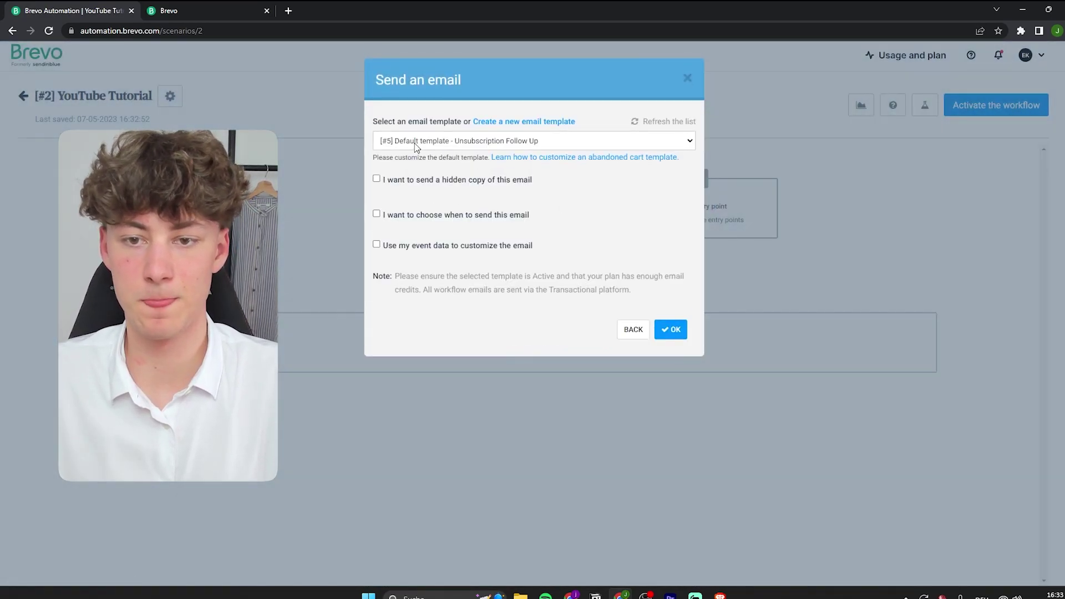
- Create a new email template for the step and move to its builder
left_click(416, 145)
left_click(461, 145)
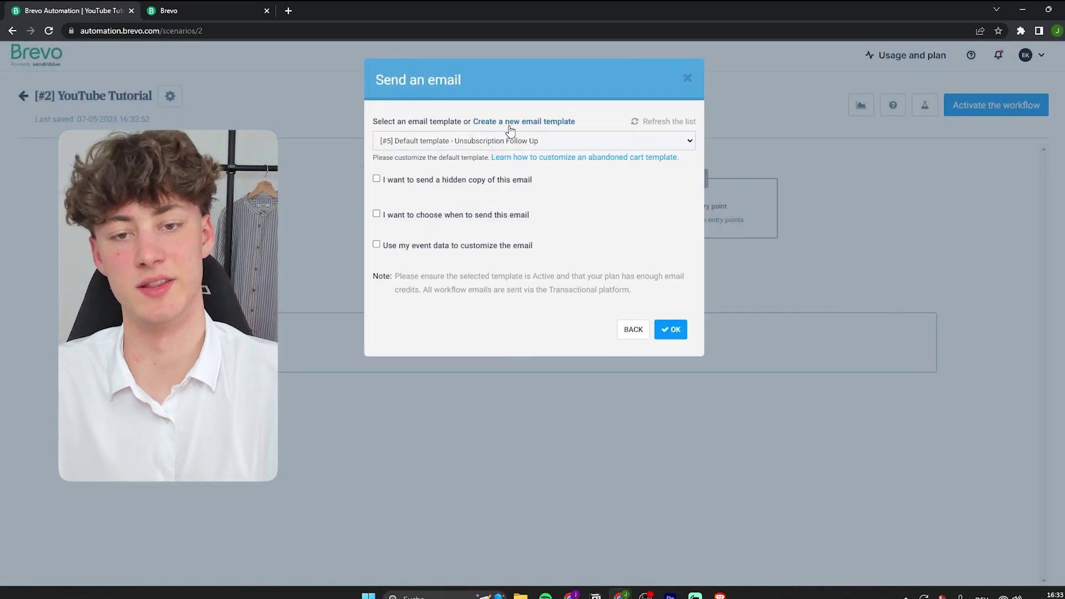
left_click(527, 122)
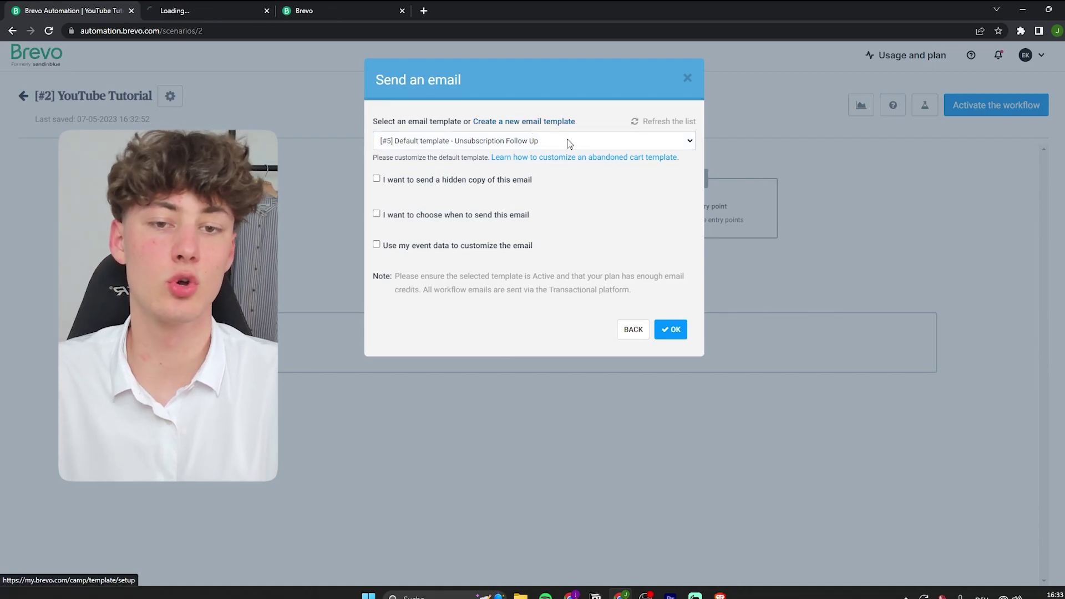
left_click(256, 8)
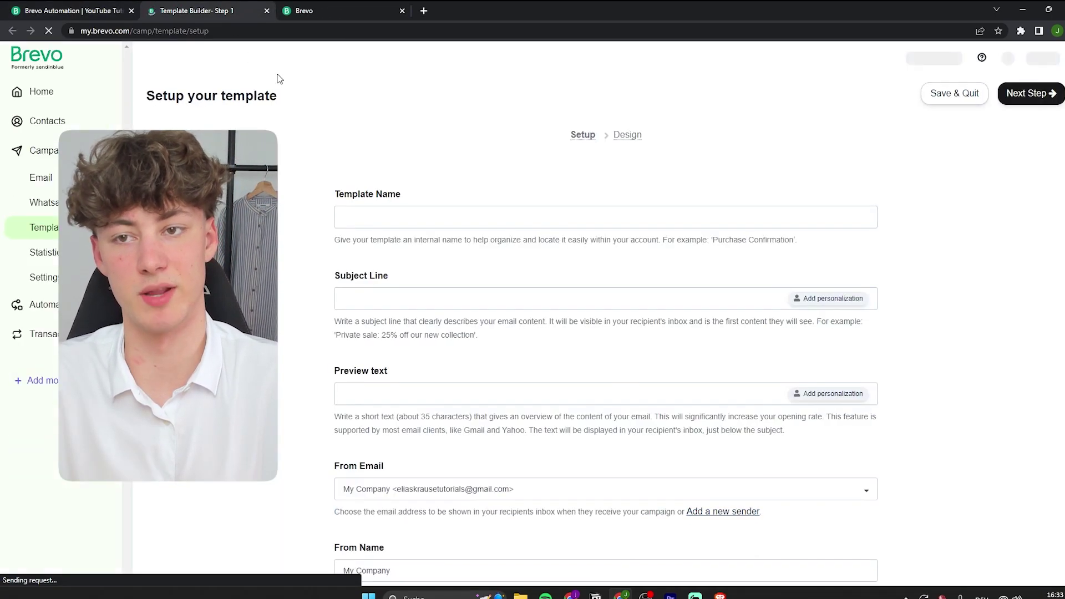
- Enter the template name, subject 'Thank you for Subscribing!' and preview 'I hope you enjoy my newsletter!'
middle_click(358, 1)
left_click(443, 222)
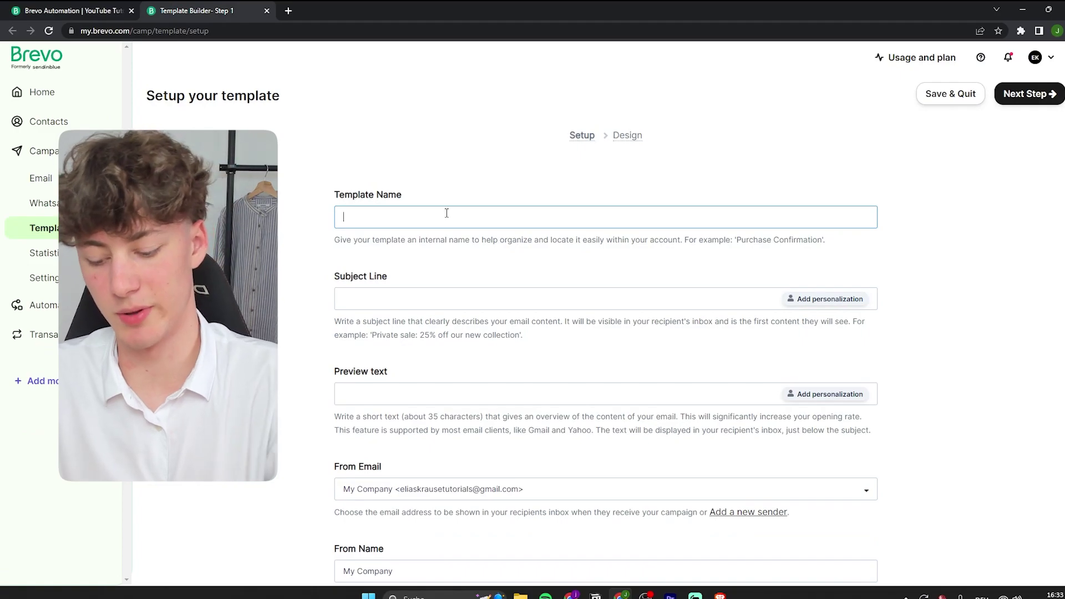
type("YouTube Tutorial")
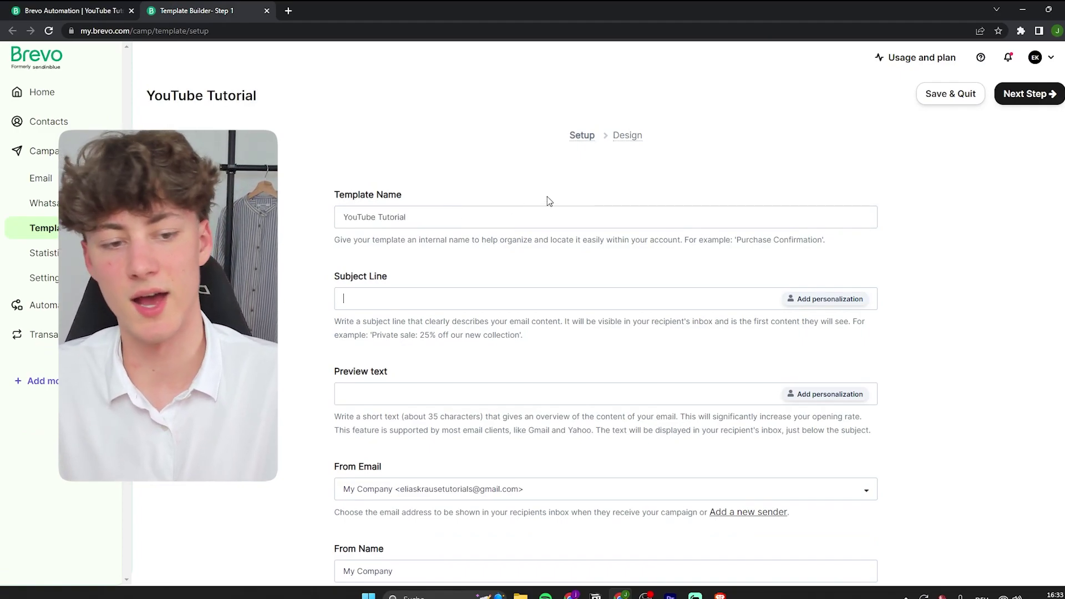
scroll(667, 201, "down", 2)
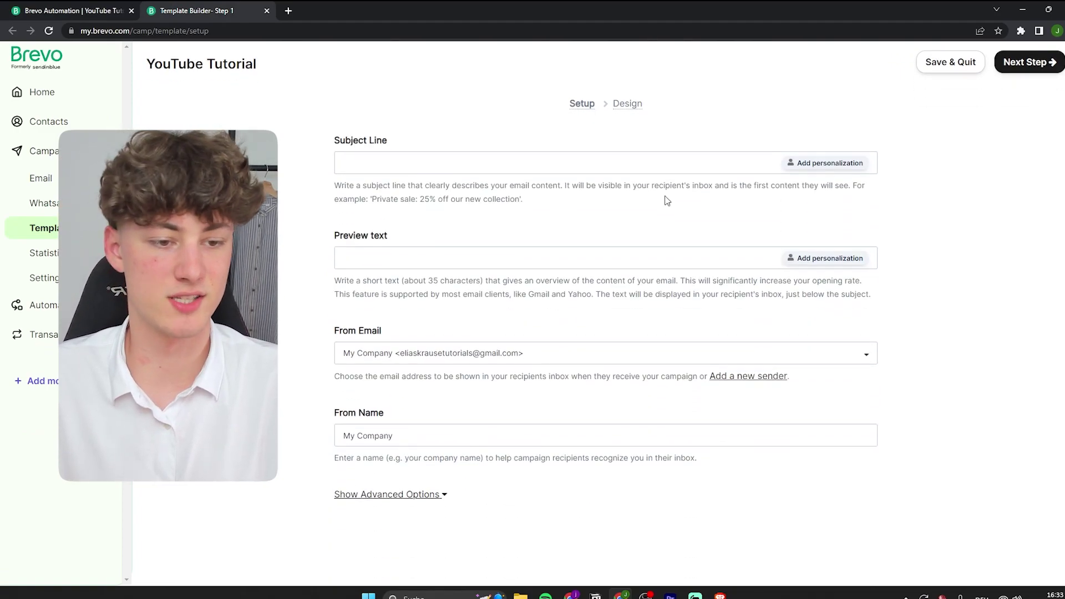
scroll(701, 156, "up", 1)
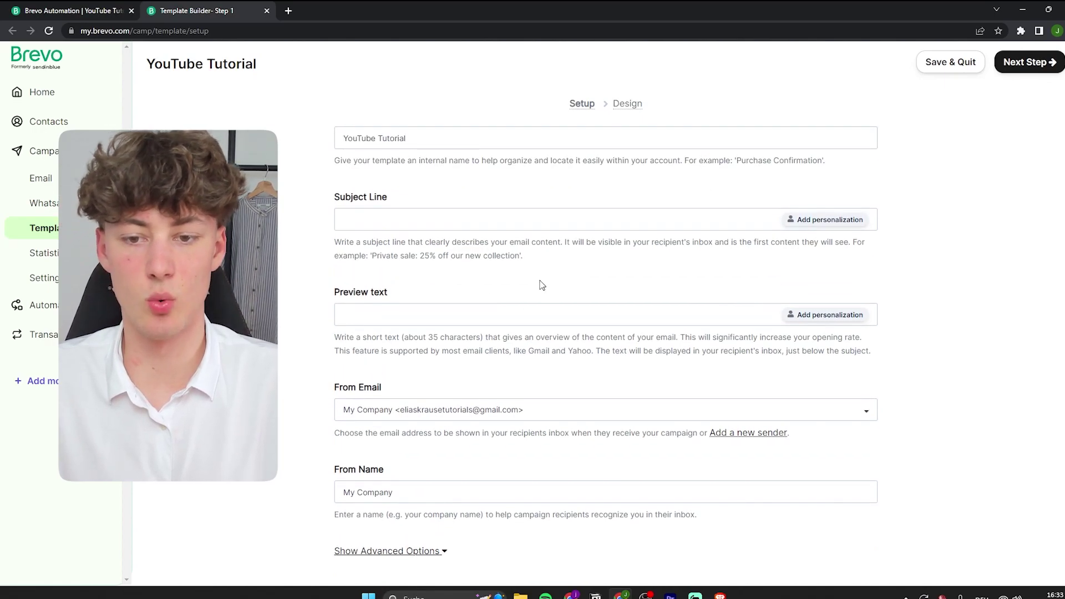
type("T")
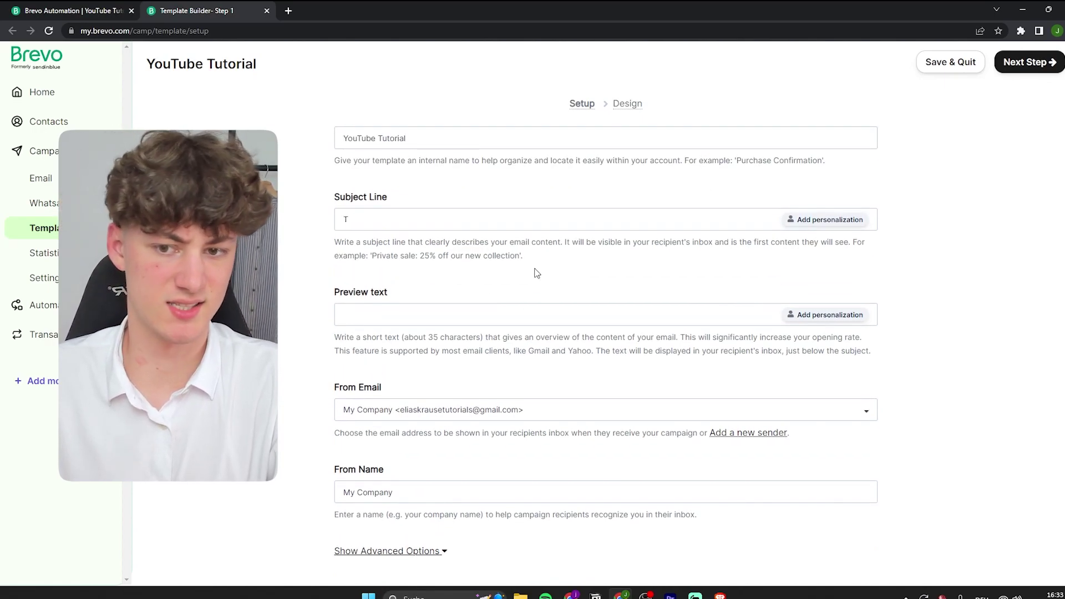
type("hank y")
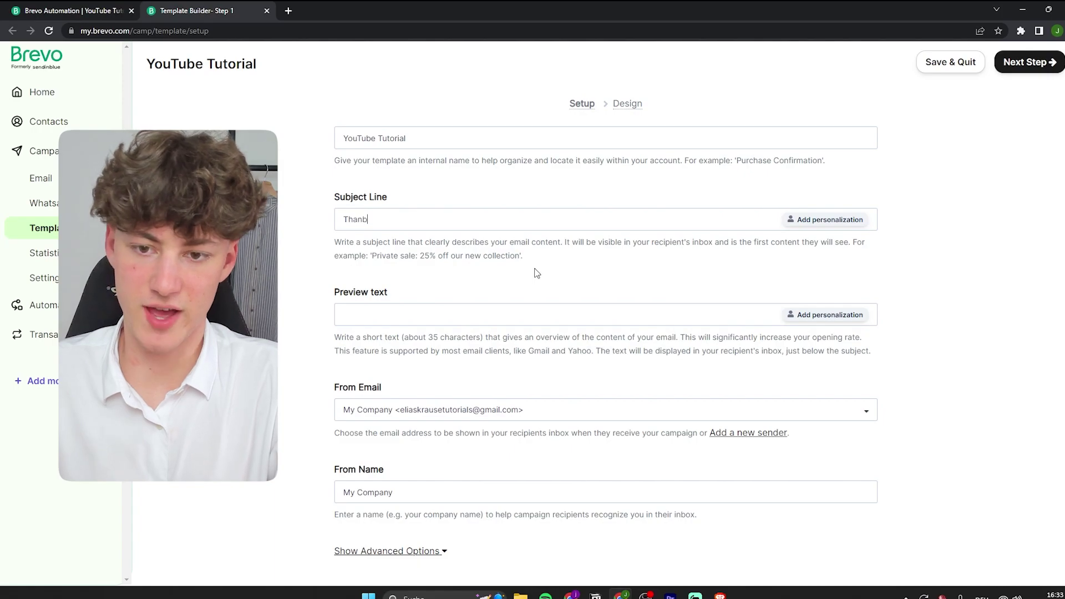
type("ou for Subscribing!")
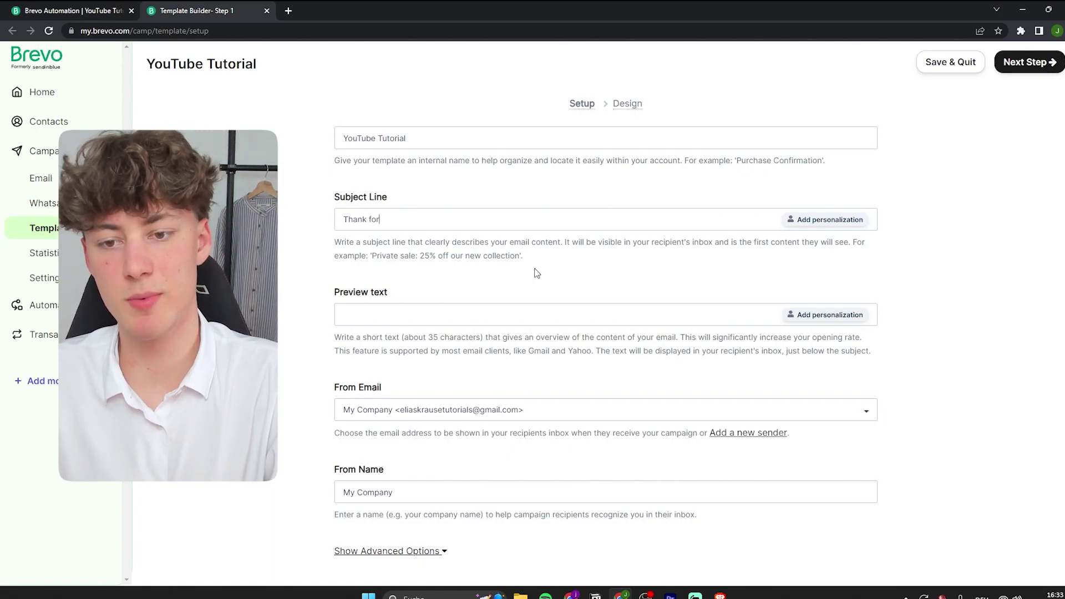
left_click(424, 384)
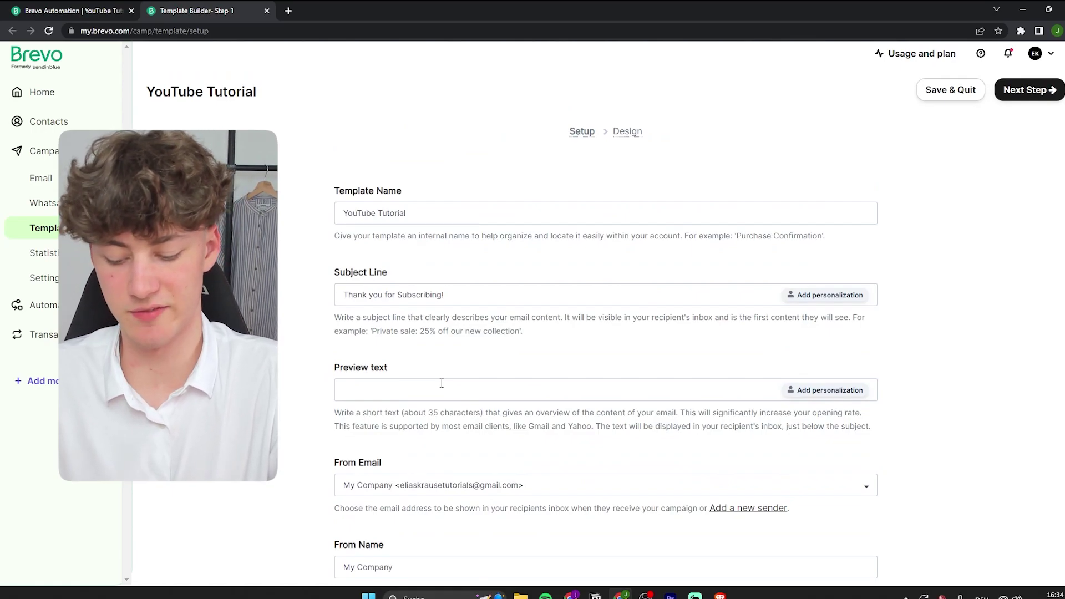
type("I hope you e")
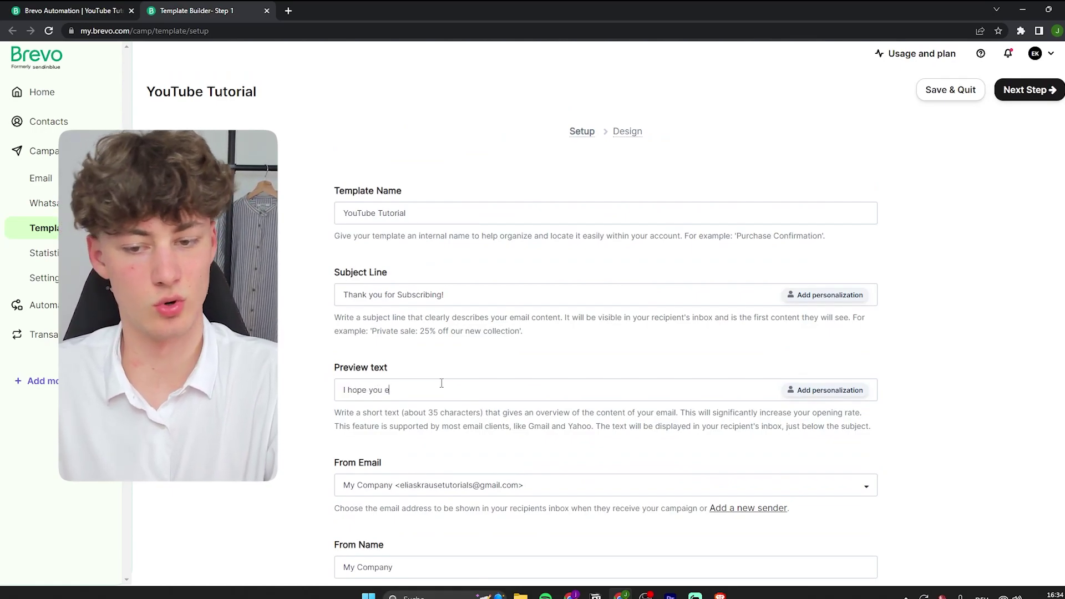
type("njoy my newsletter!")
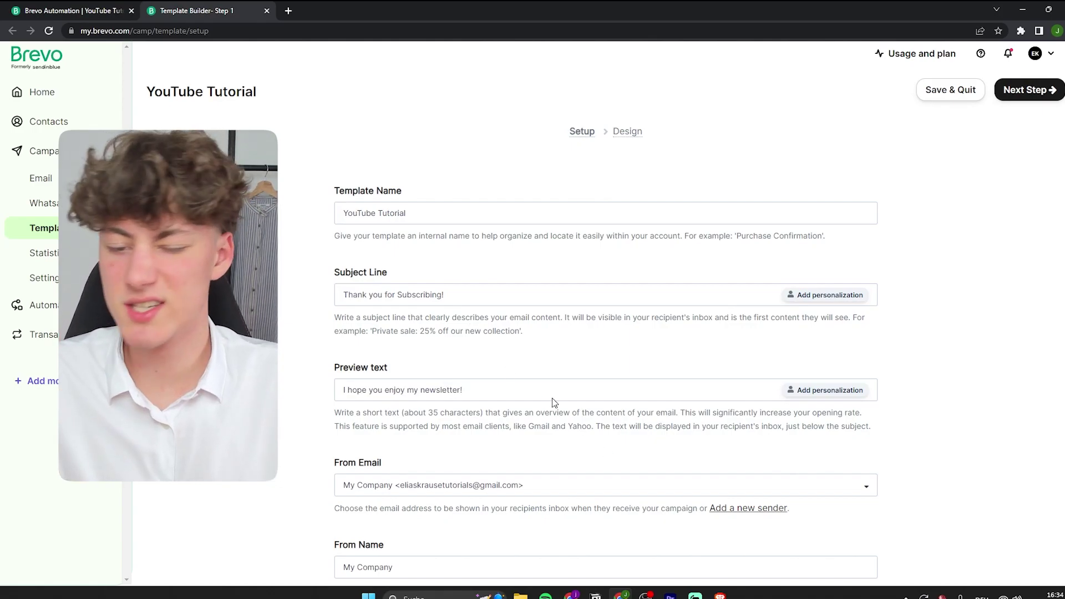
- Remove the doubled space from the subject line
left_click_drag(460, 294, 324, 299)
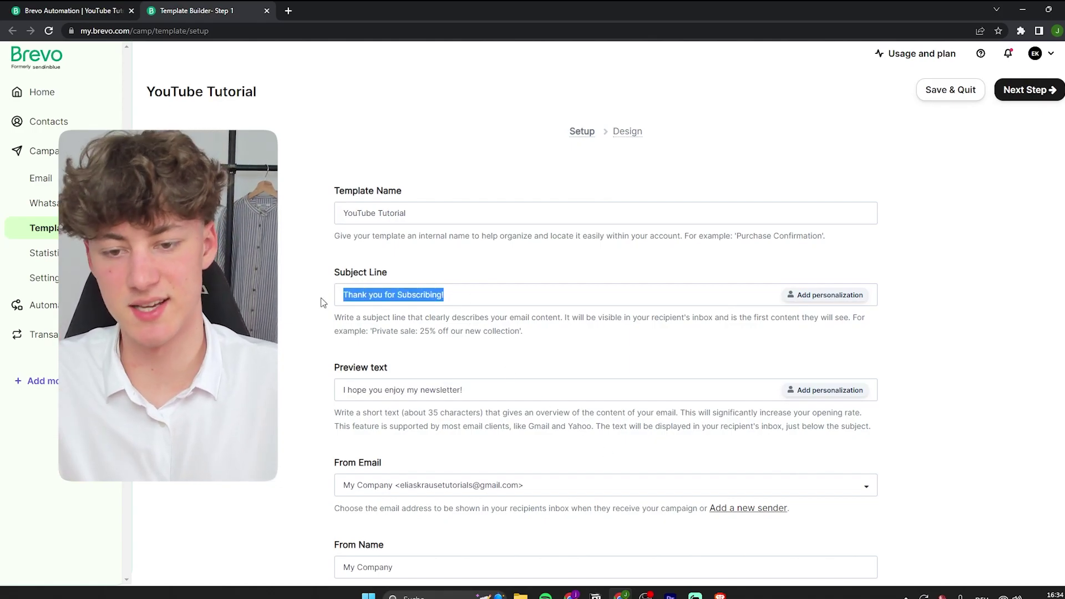
left_click(324, 303)
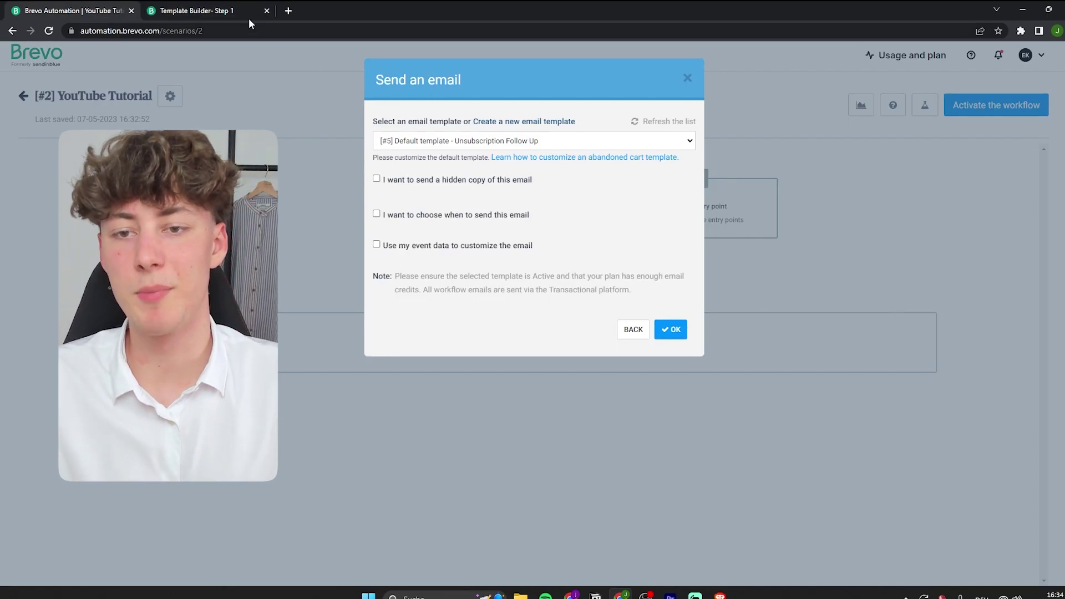
left_click(249, 18)
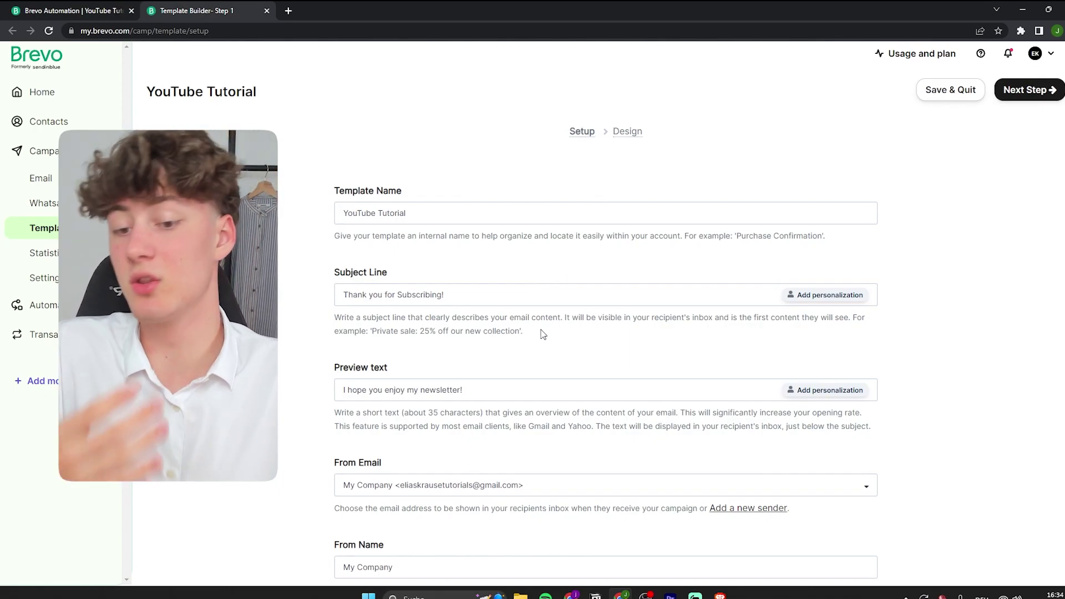
scroll(343, 346, "down", 3)
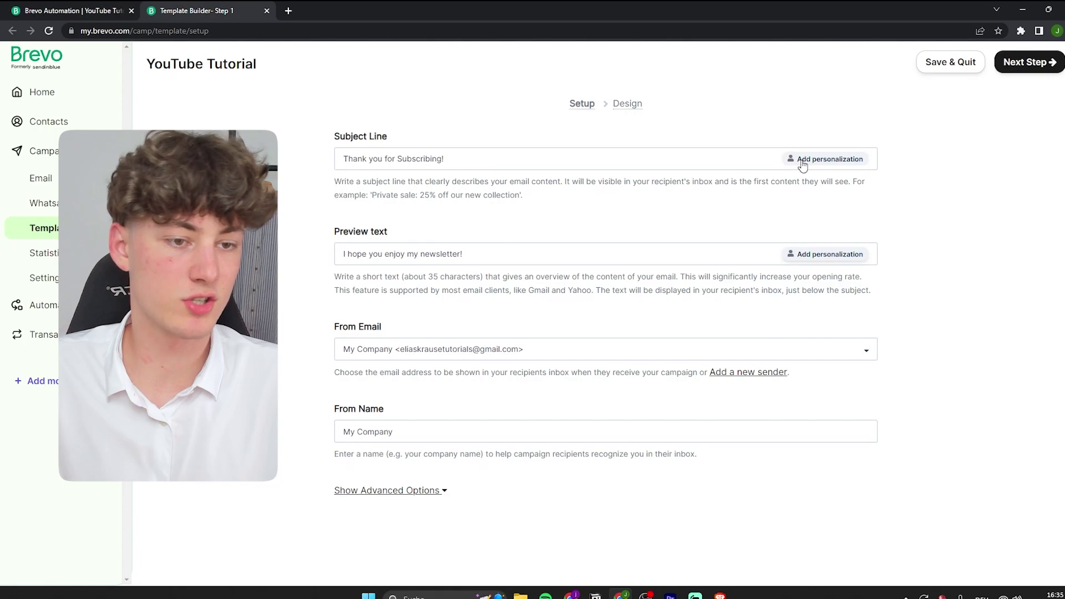
left_click(494, 154)
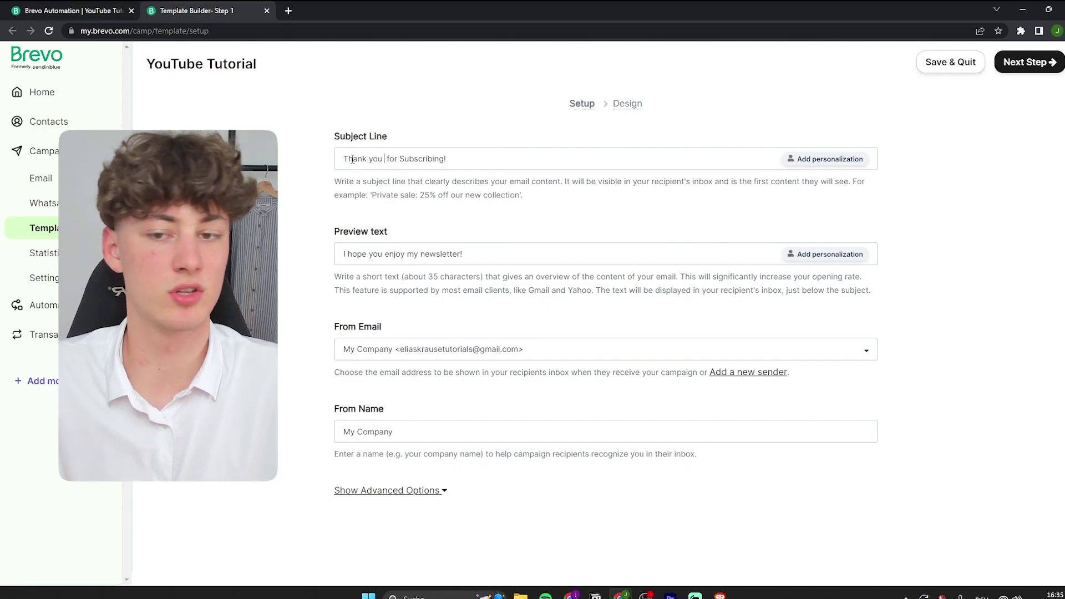
left_click(386, 159)
key("BackSpace")
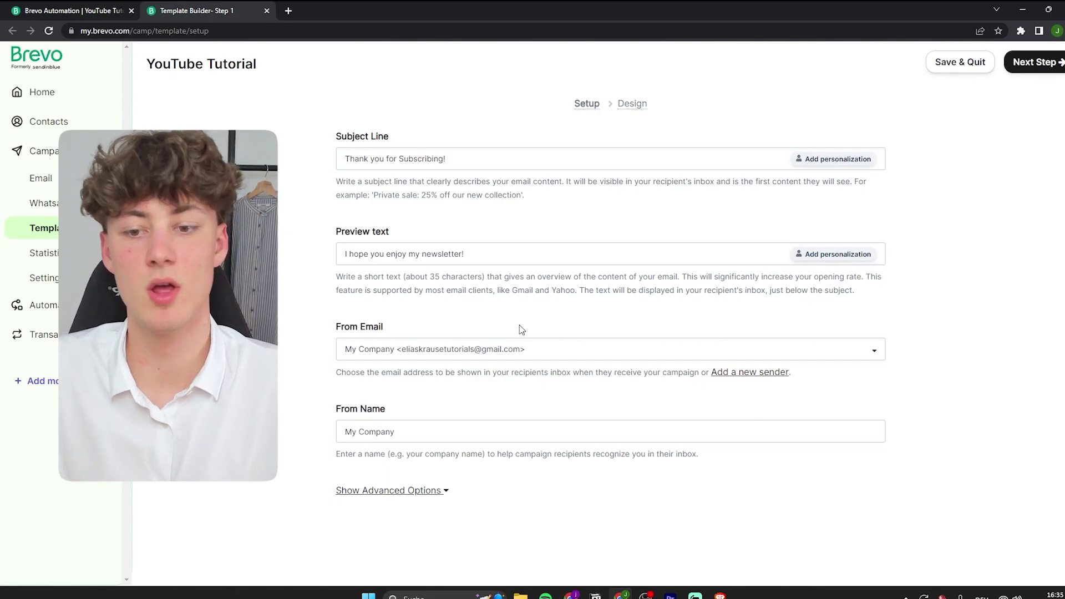
- Keep the existing sender address and replace the From Name with the sender's name
left_click(529, 355)
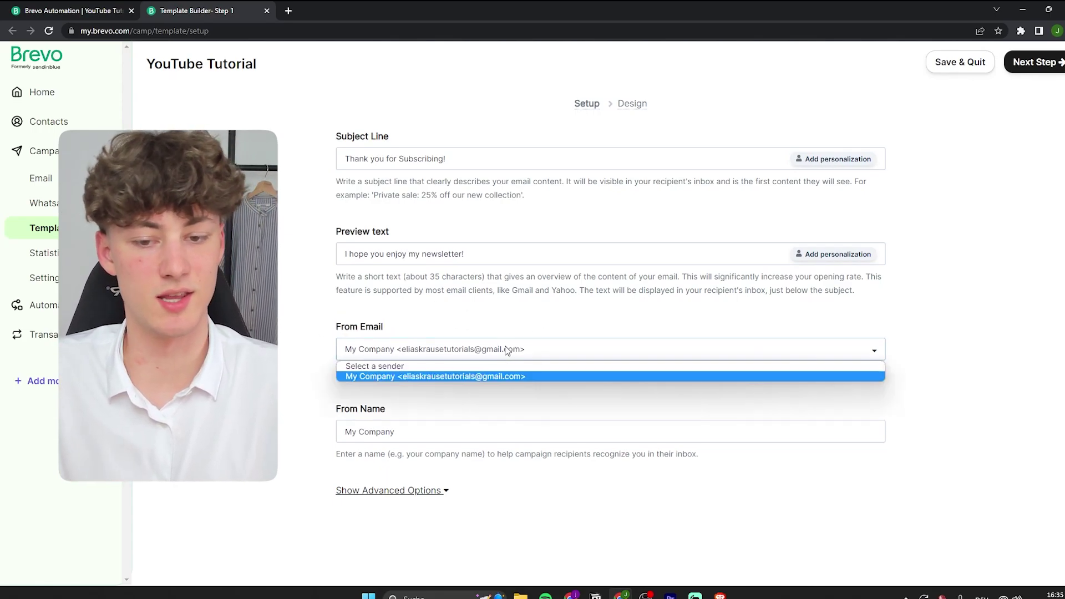
left_click(534, 353)
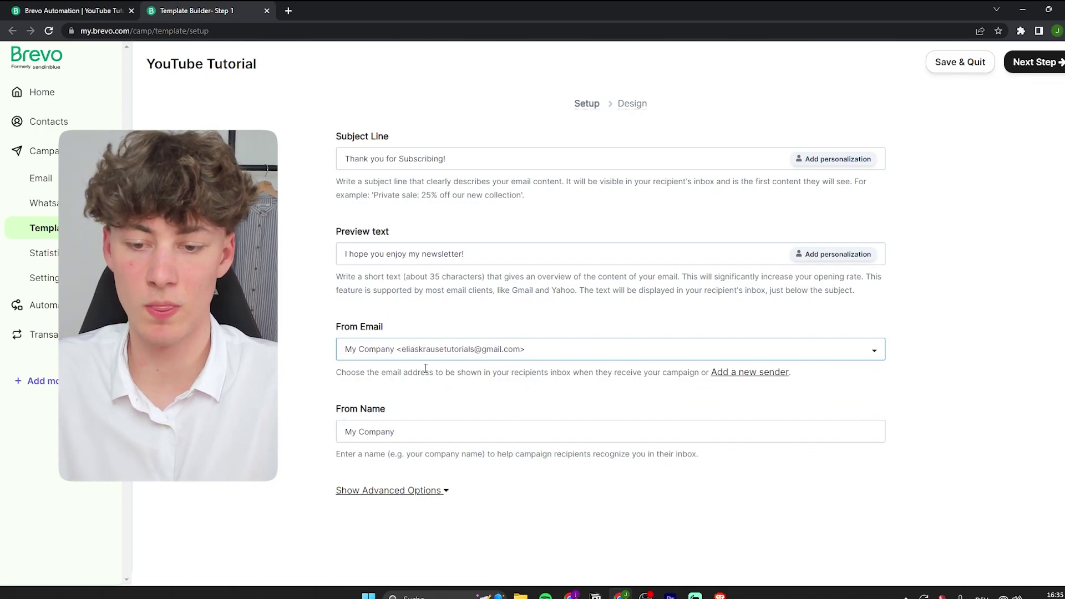
double_click(426, 431)
left_click(433, 430)
key("ctrl+a")
type("Eli")
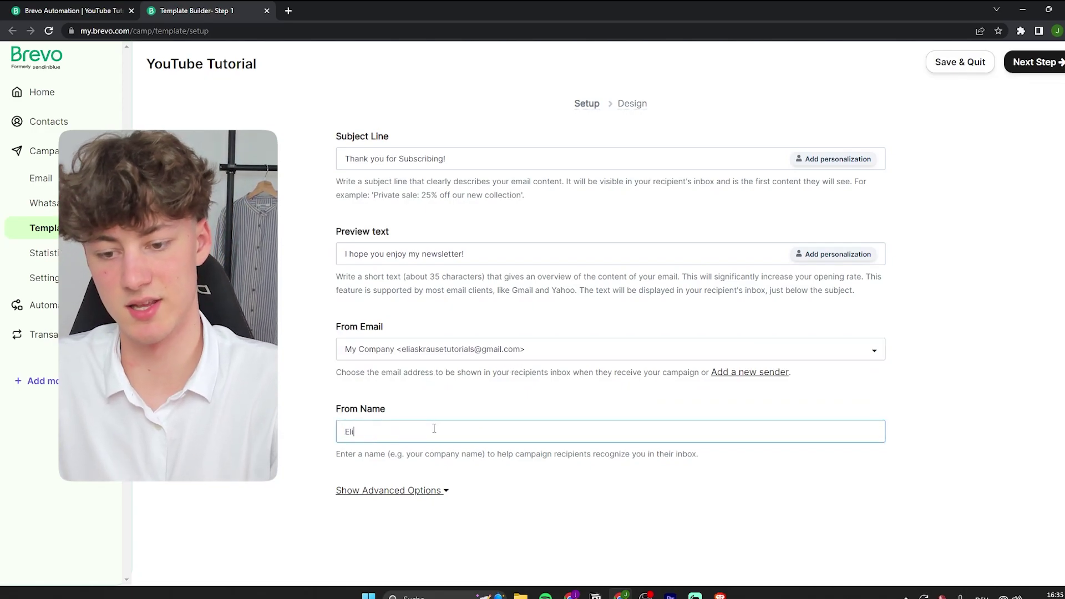
type("as")
left_click(629, 540)
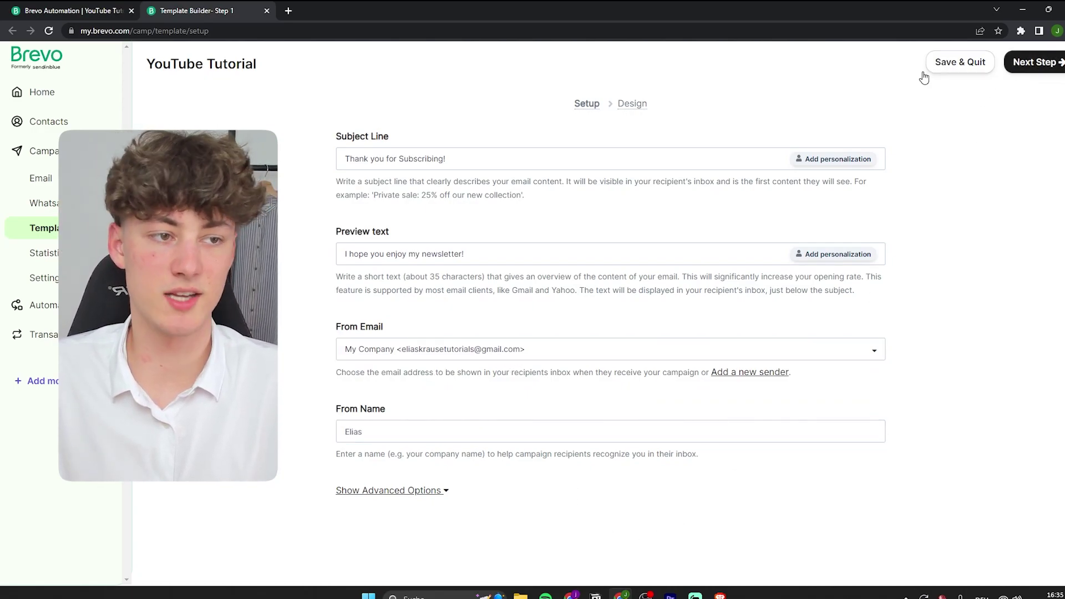
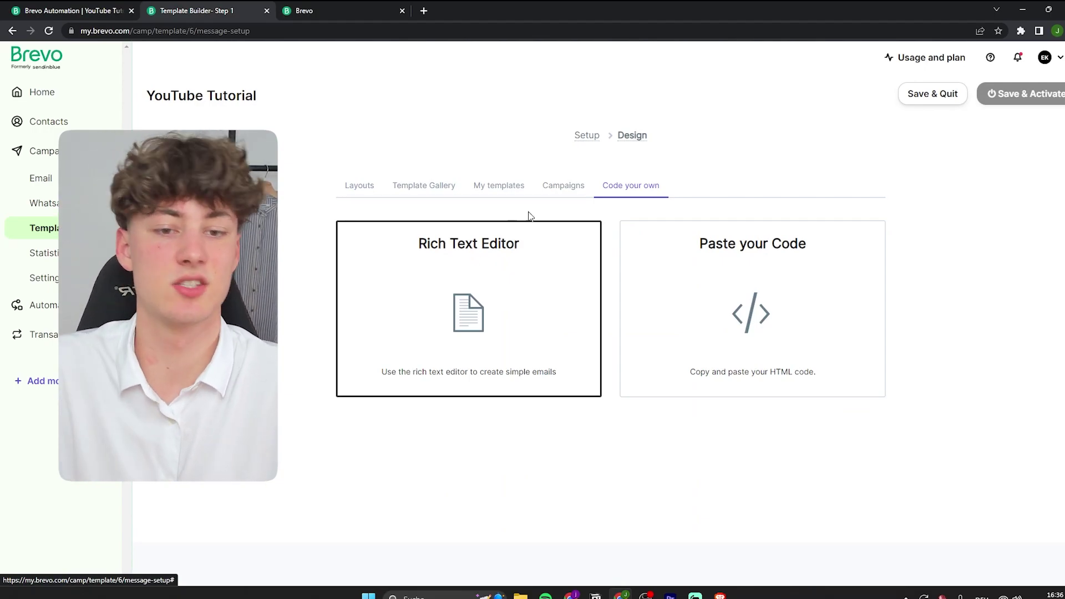
- Browse saved and gallery templates, then start the YouTube Tutorial email from the blank layout
left_click(499, 185)
left_click(434, 194)
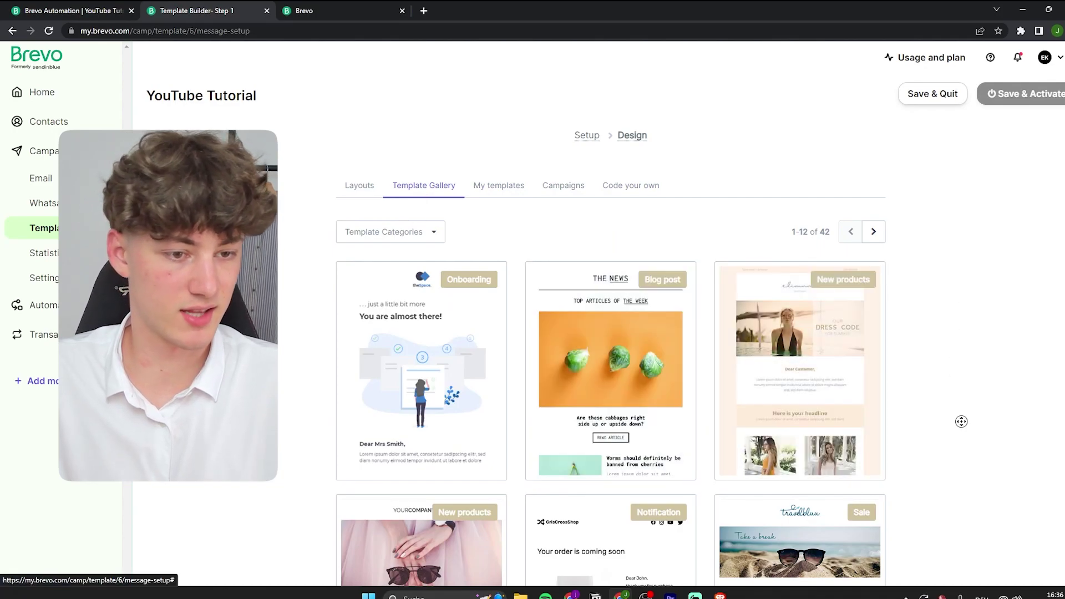
left_click(873, 232)
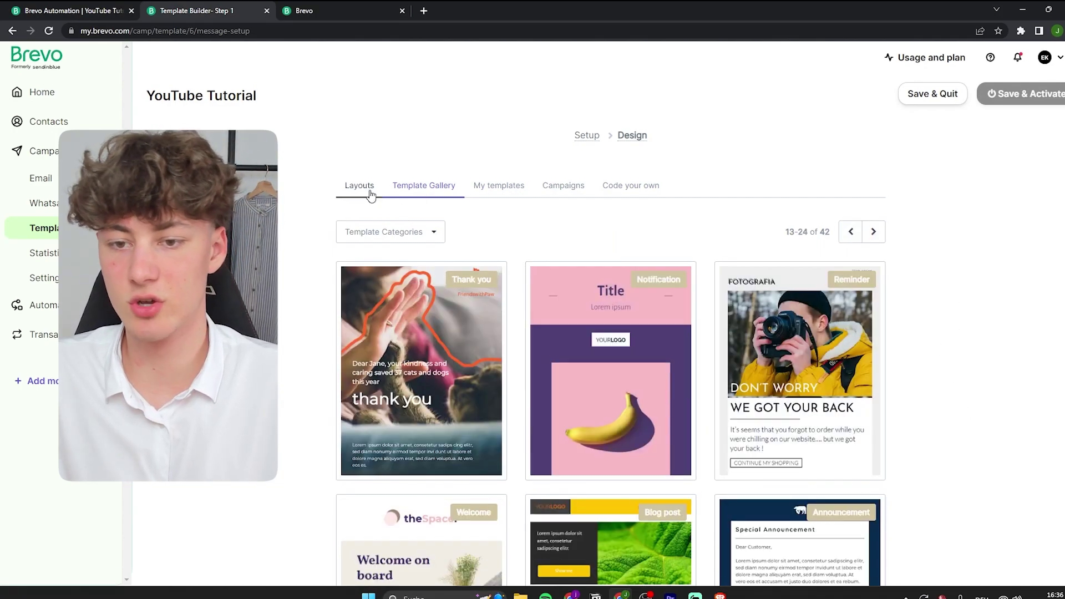
left_click(366, 188)
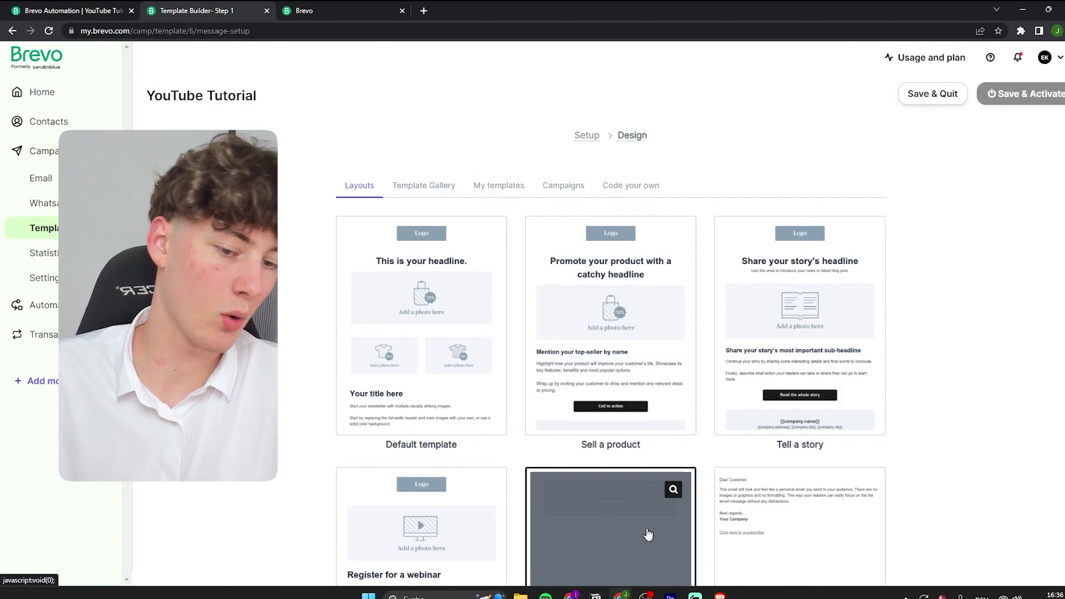
left_click(664, 506)
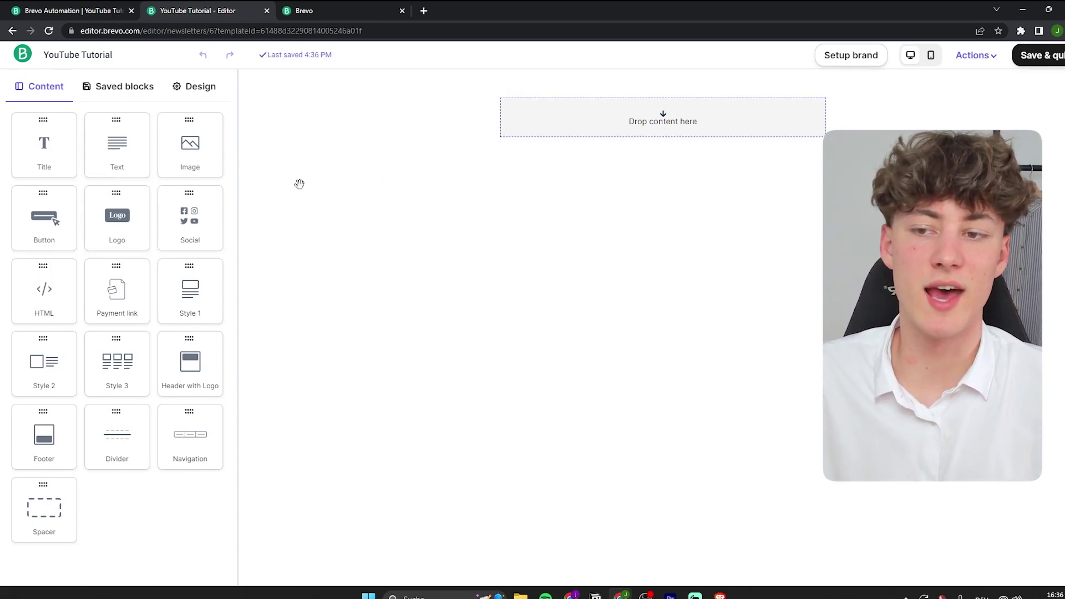
- Add a Title block and replace its placeholder with 'Thank you for Subscribing!'
left_click_drag(92, 175, 254, 159)
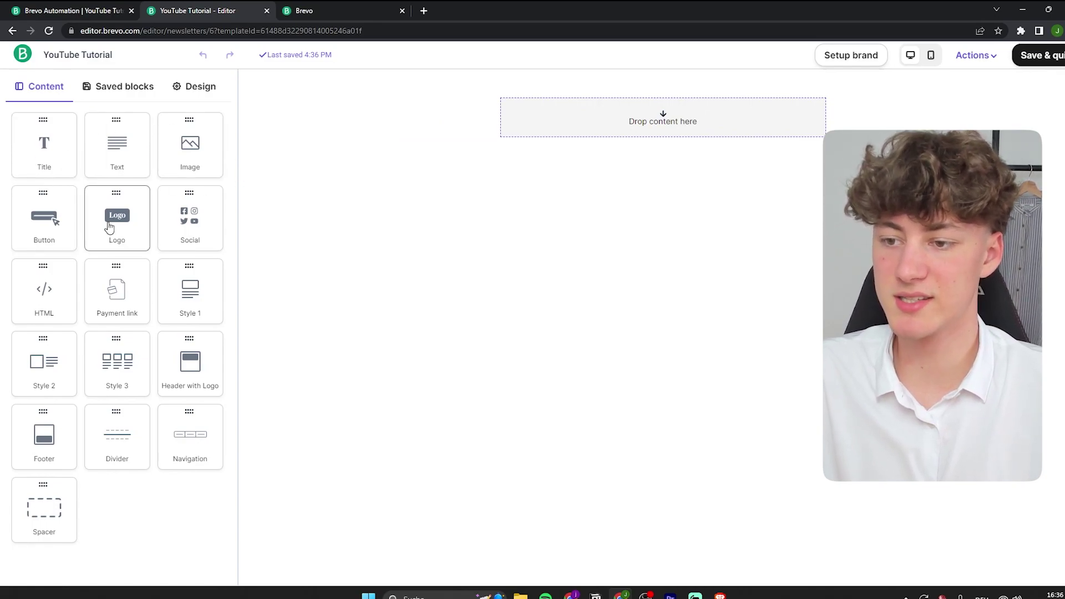
left_click_drag(42, 152, 615, 119)
triple_click(569, 127)
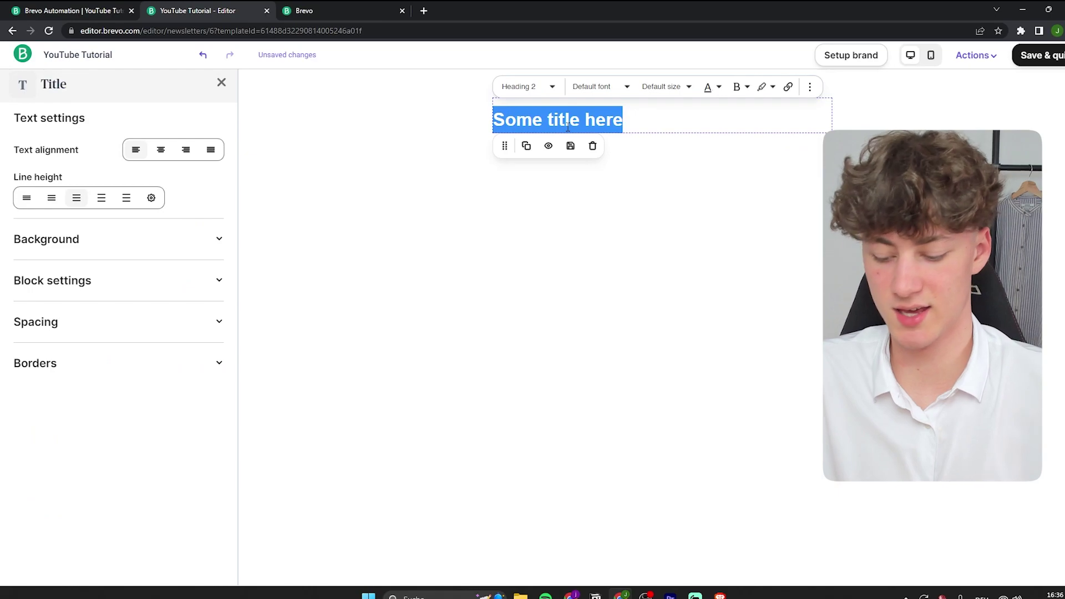
type("Thank you for S")
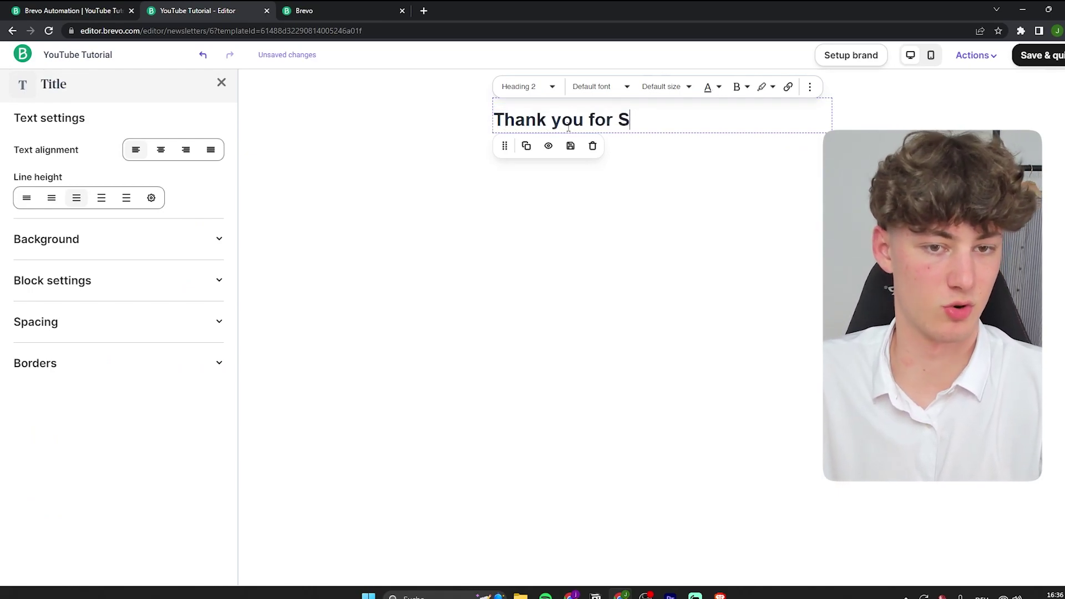
type("ubsc")
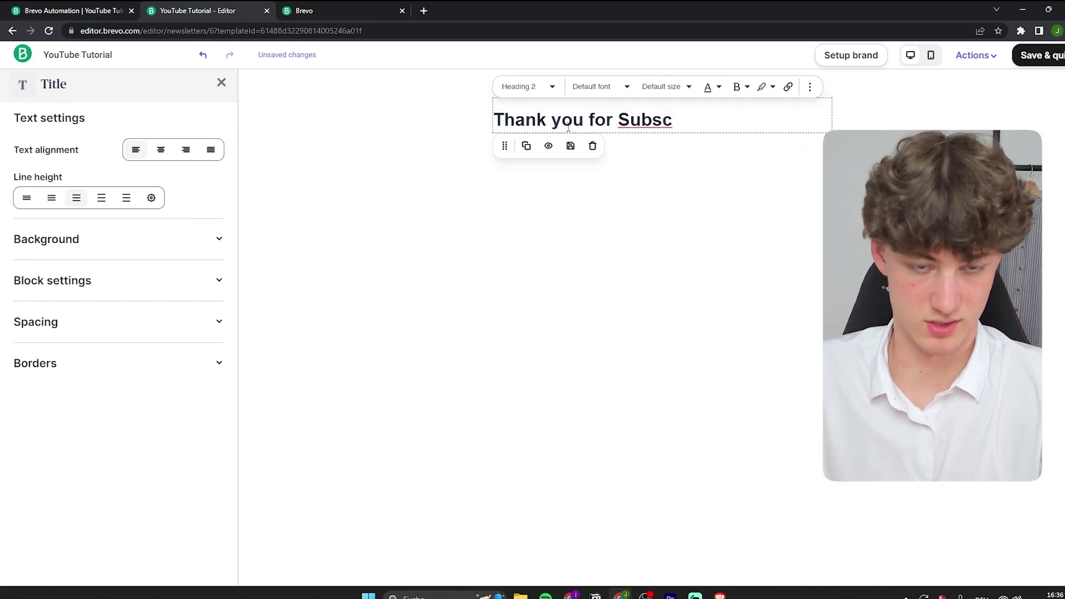
type("ribing!")
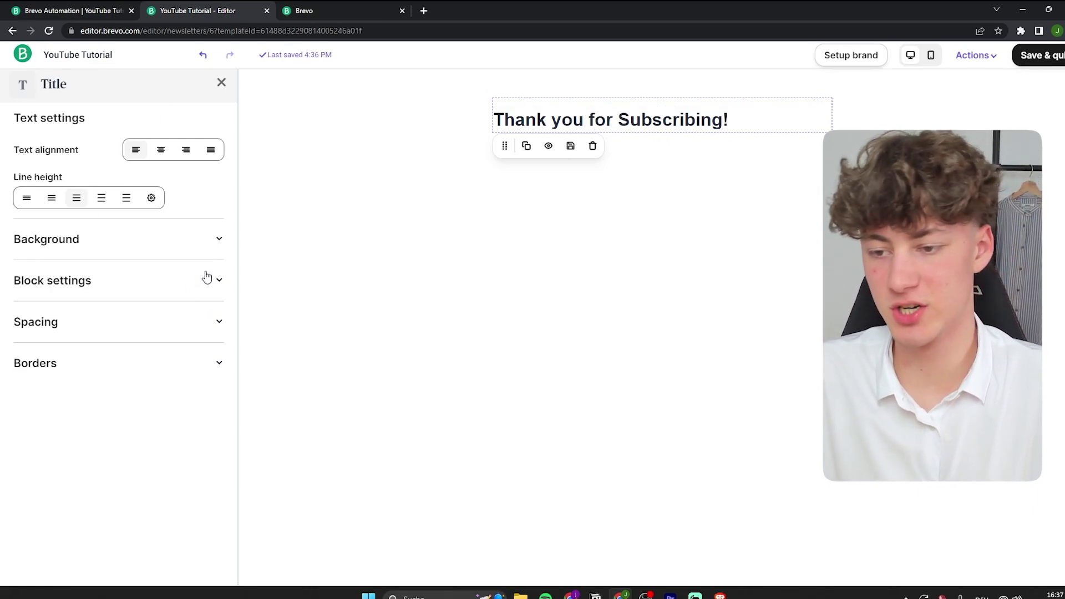
- Review the title's spacing and border options, then close the Title settings
left_click(186, 328)
left_click(185, 331)
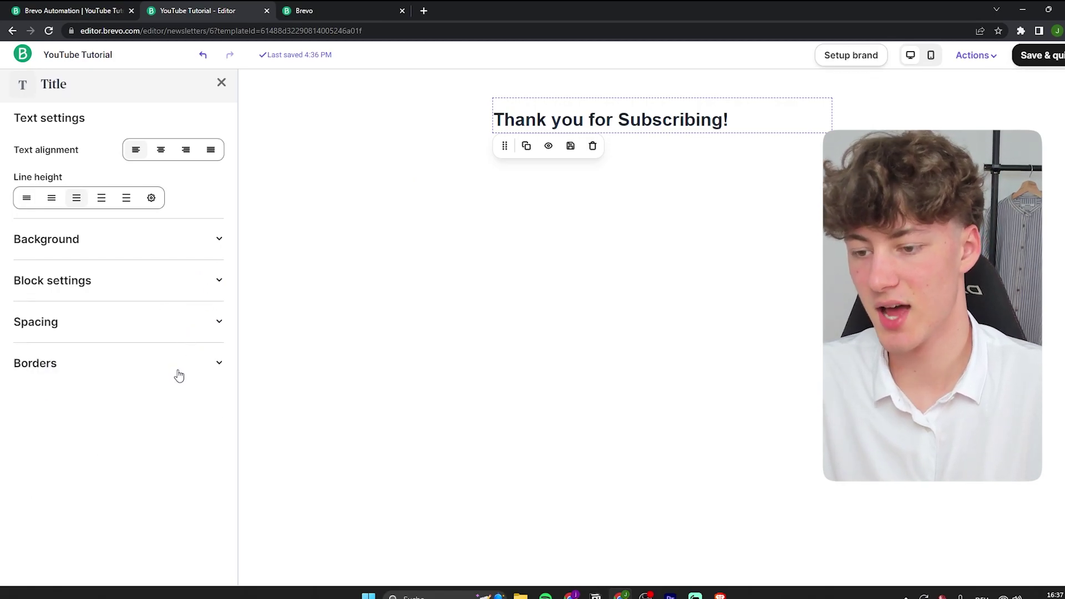
left_click(180, 369)
left_click(181, 373)
left_click(221, 83)
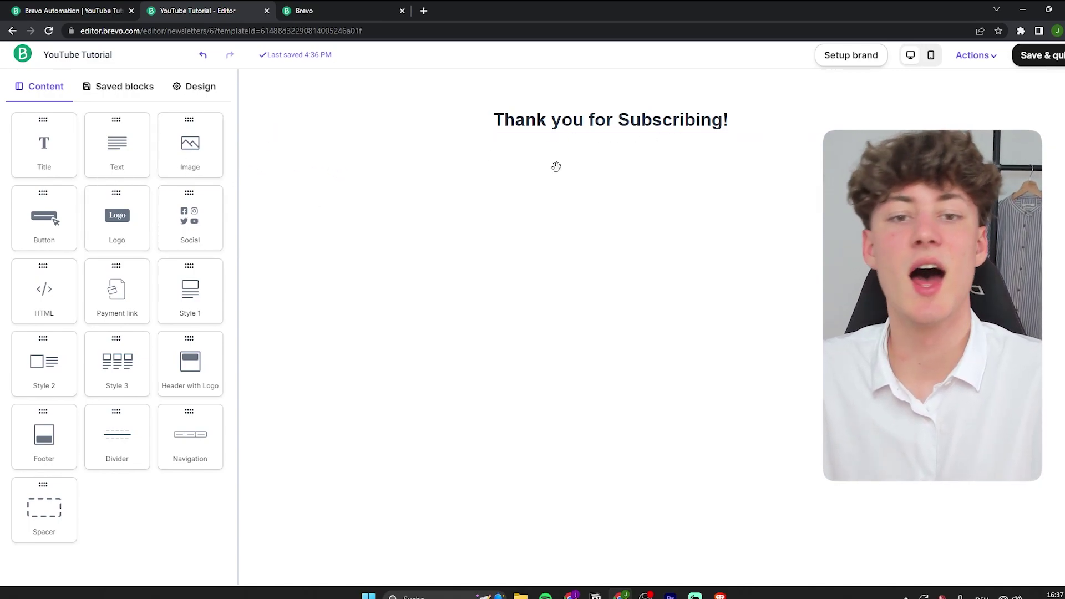
- Place an Image block under the heading and a Social icons block beneath the image
left_click_drag(198, 148, 607, 158)
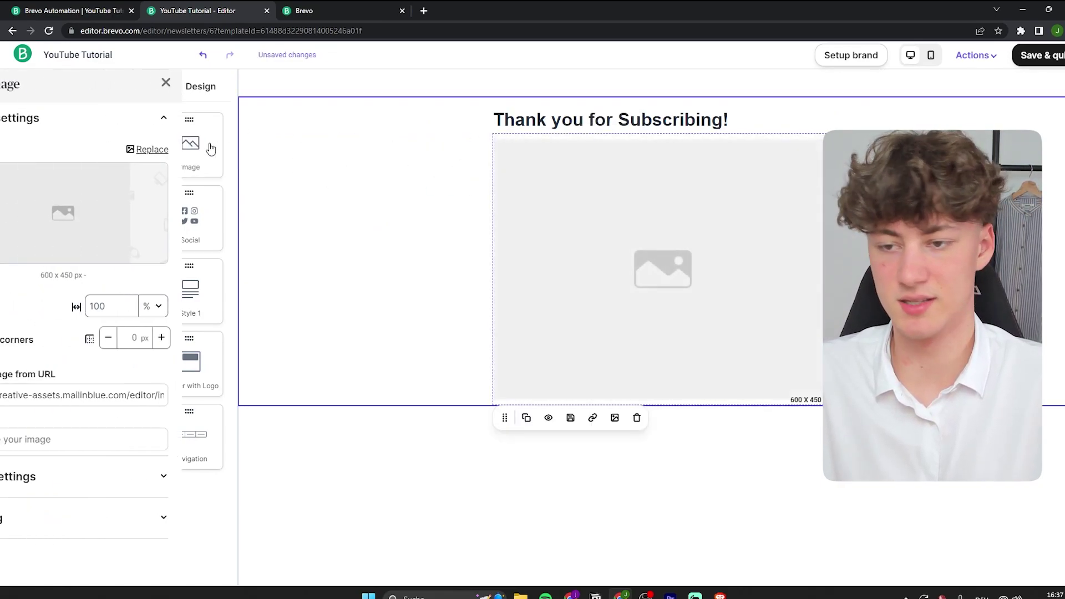
left_click(221, 82)
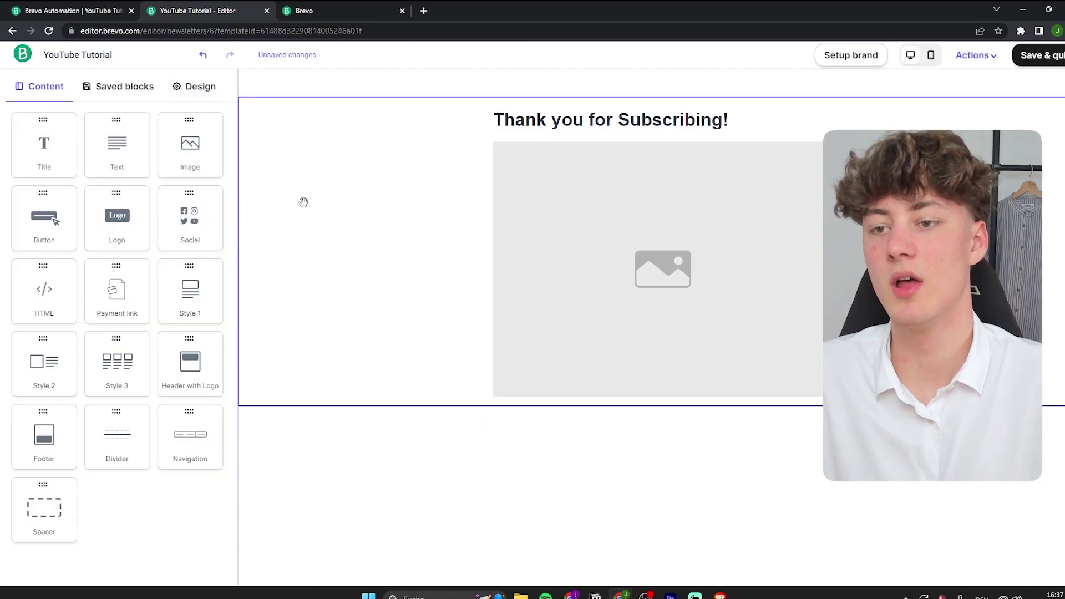
left_click_drag(186, 230, 649, 444)
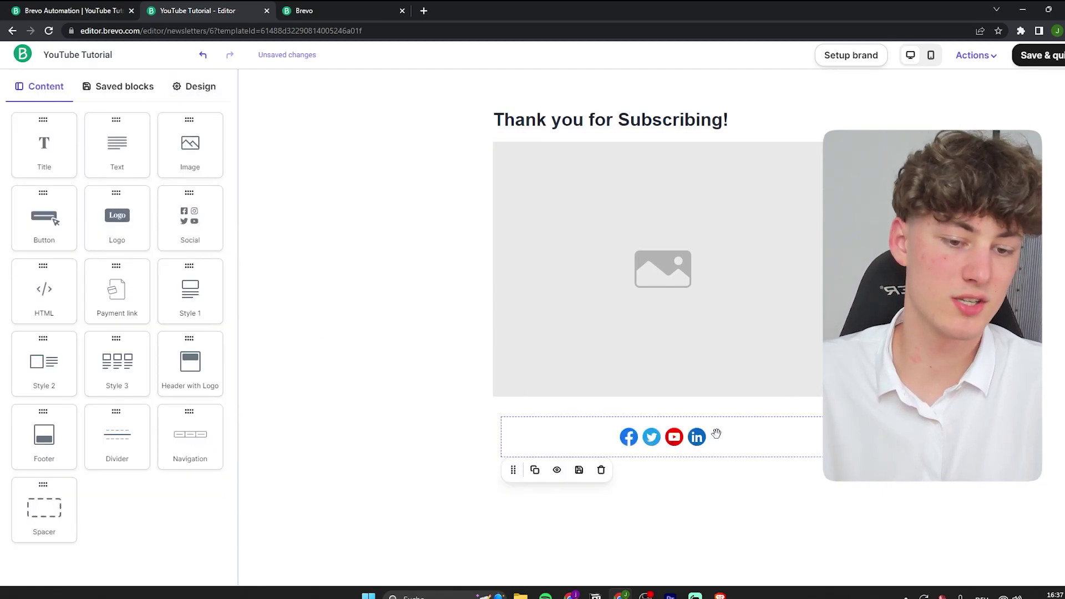
left_click(221, 82)
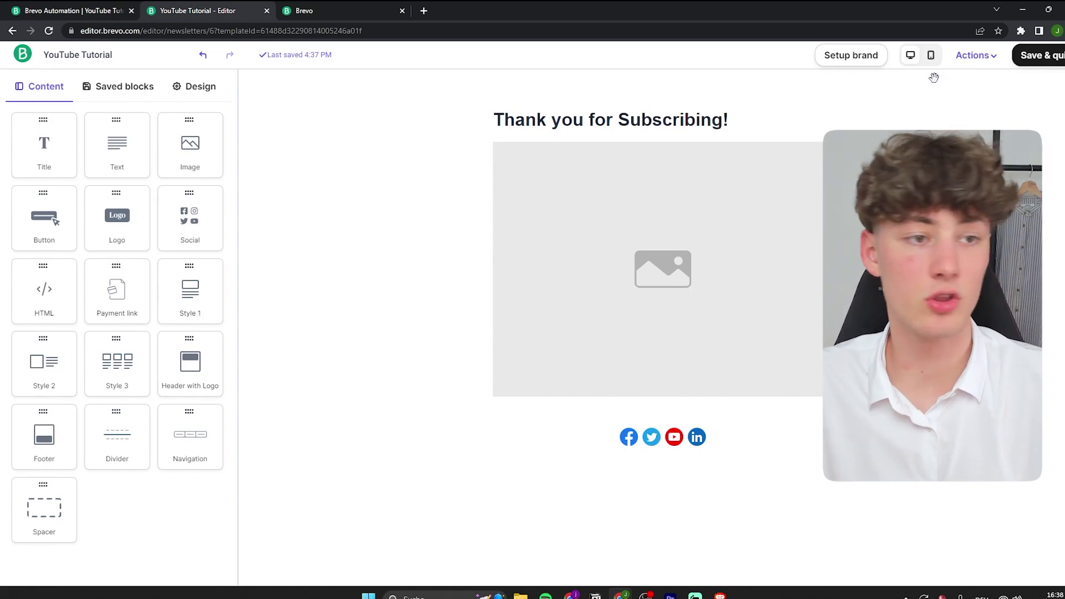
- Preview the email at mobile and desktop widths, then review the Brand Library settings
left_click(934, 62)
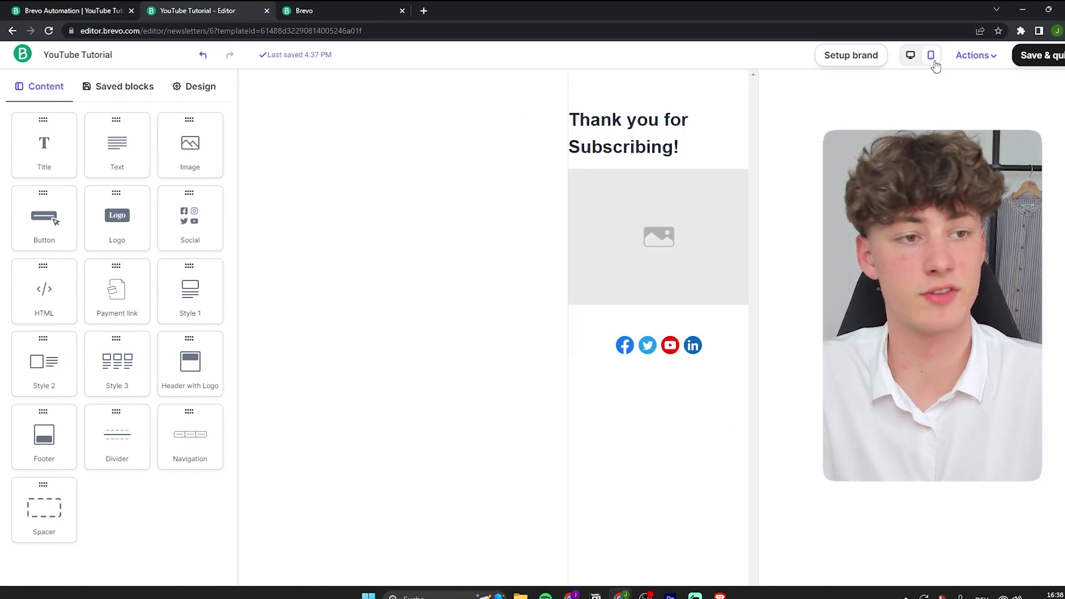
left_click(912, 57)
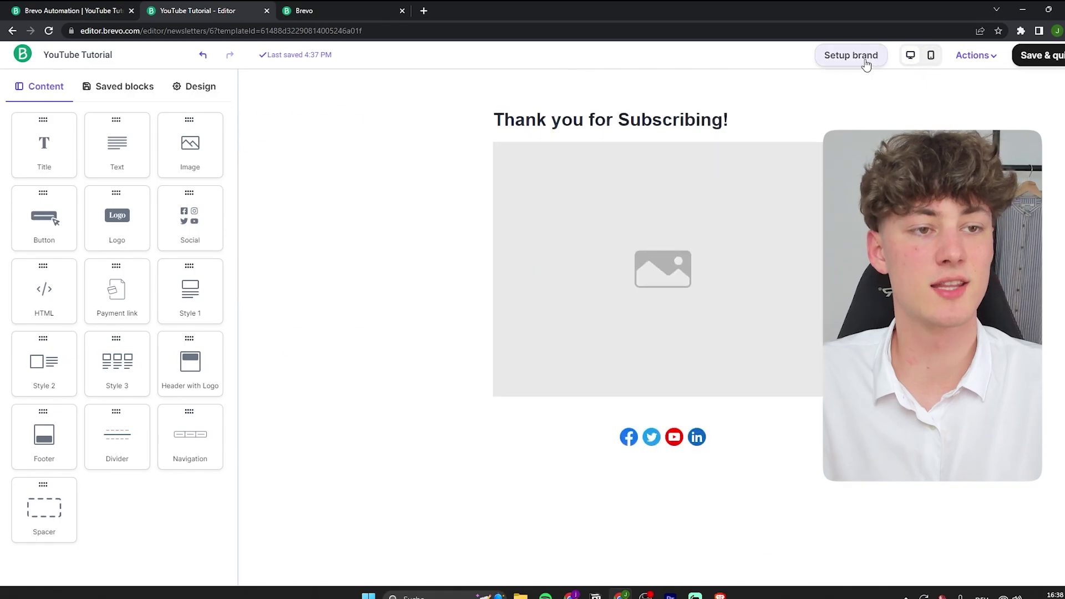
left_click(863, 64)
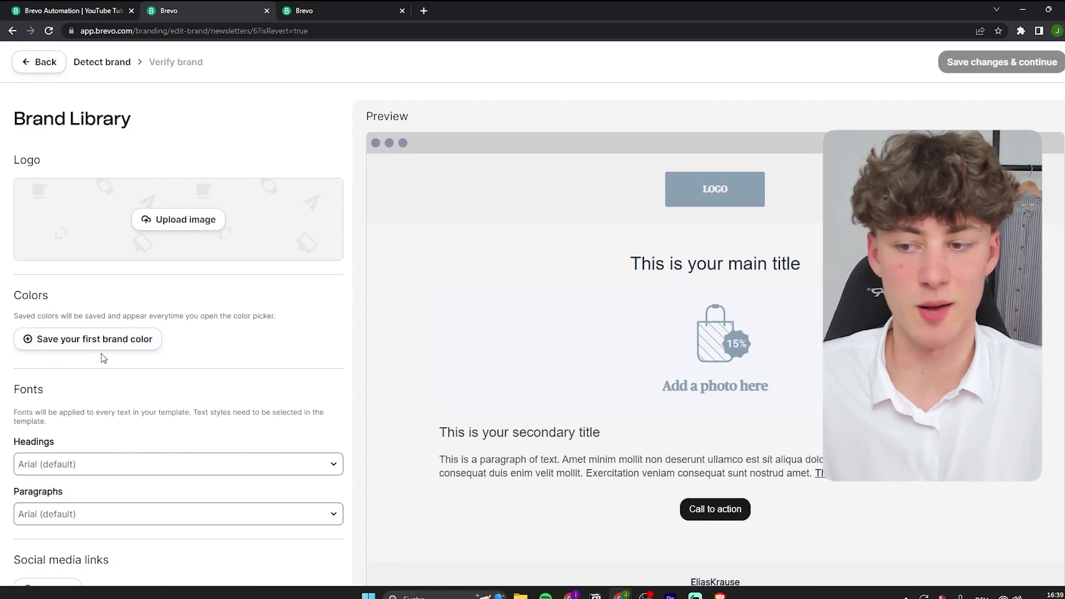
scroll(98, 385, "down", 1)
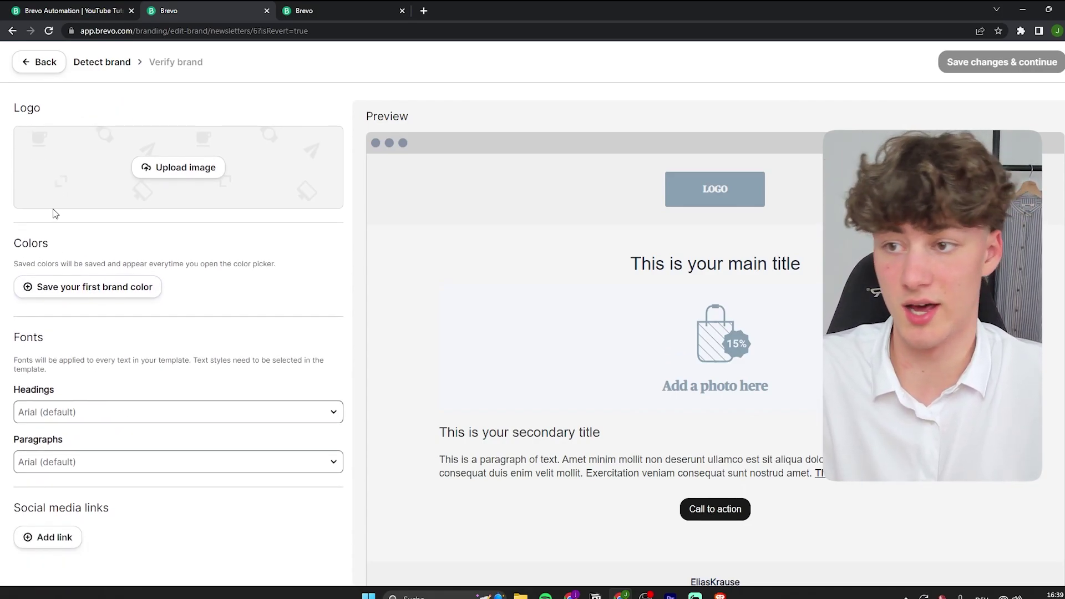
scroll(162, 274, "up", 1)
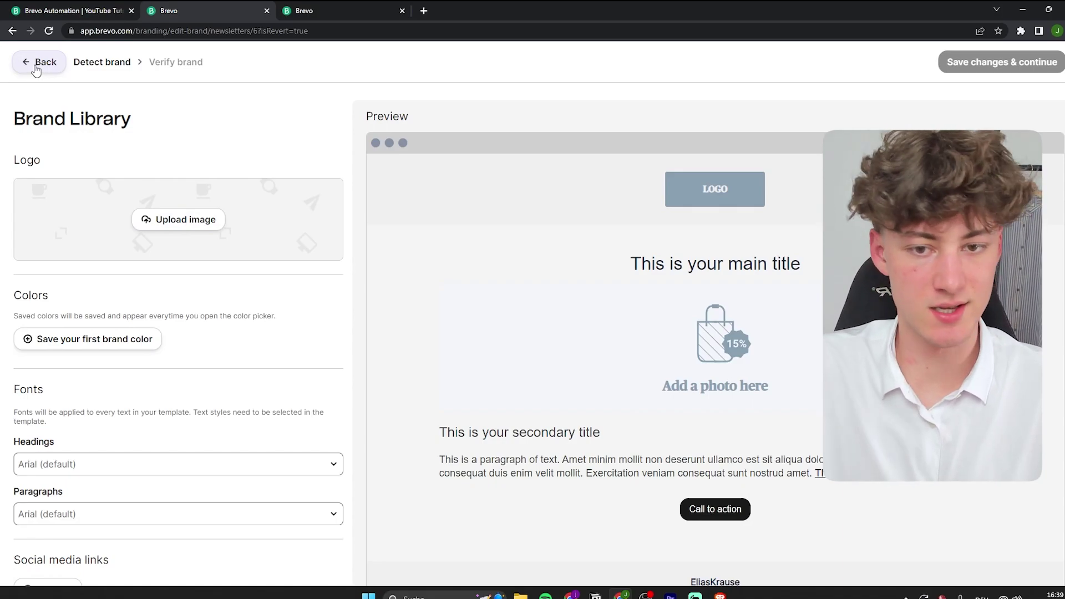
- Return to the email editor, dismiss the header settings, and save the email
left_click(36, 66)
left_click(221, 81)
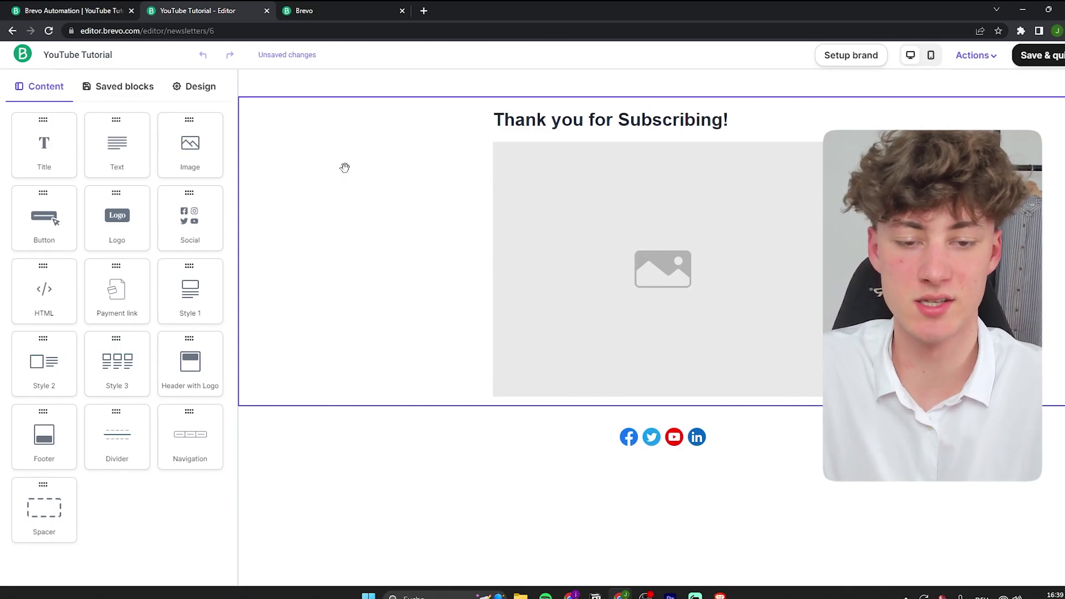
left_click(1036, 55)
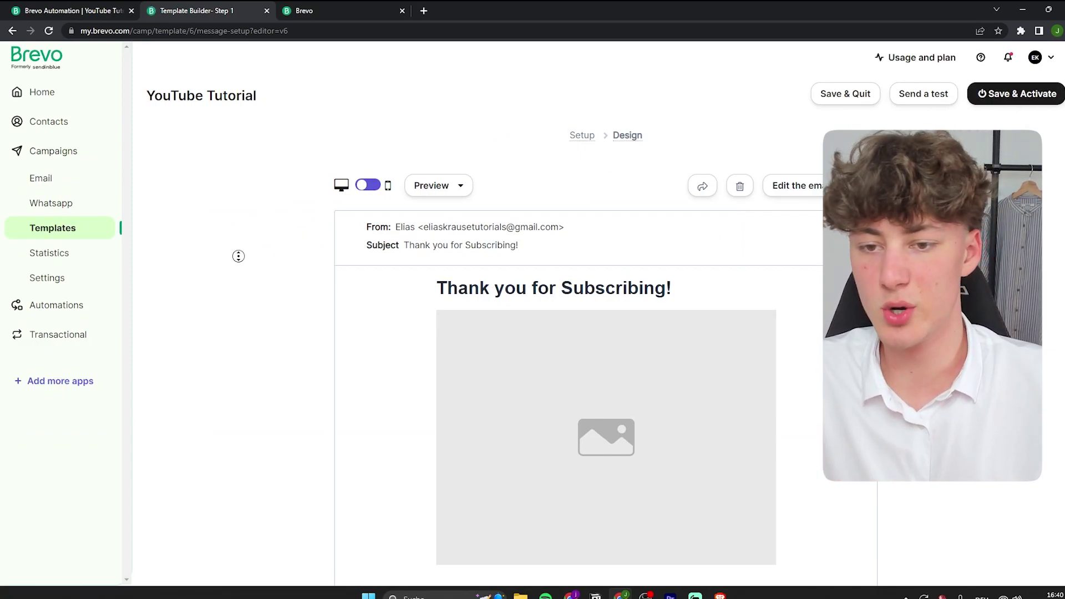
- Preview the template on mobile and desktop, then Save & Activate it
left_click(367, 185)
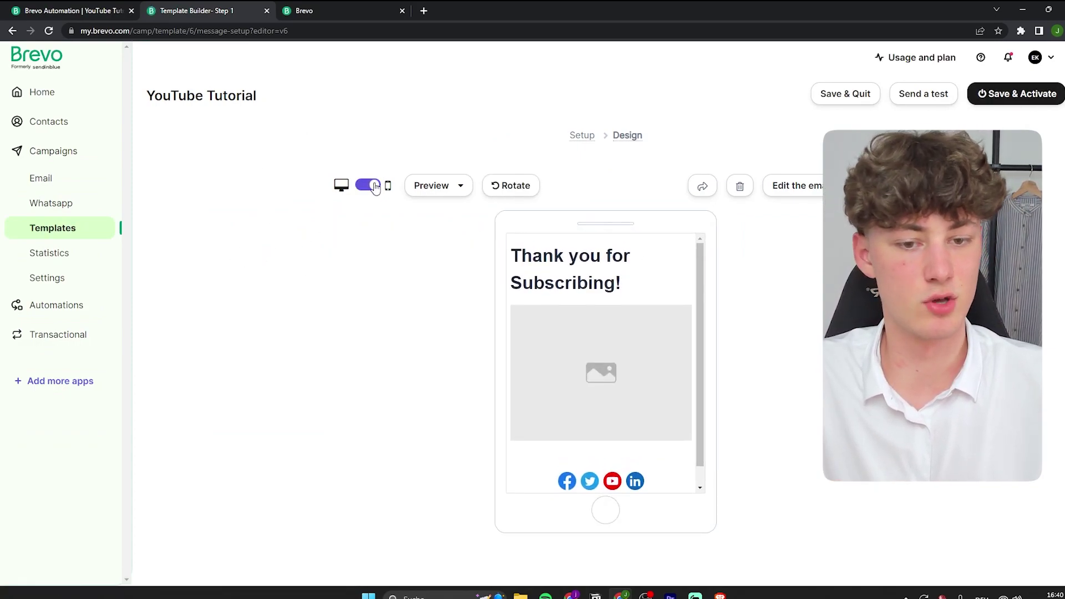
left_click(368, 186)
scroll(367, 186, "down", 3)
scroll(577, 333, "up", 3)
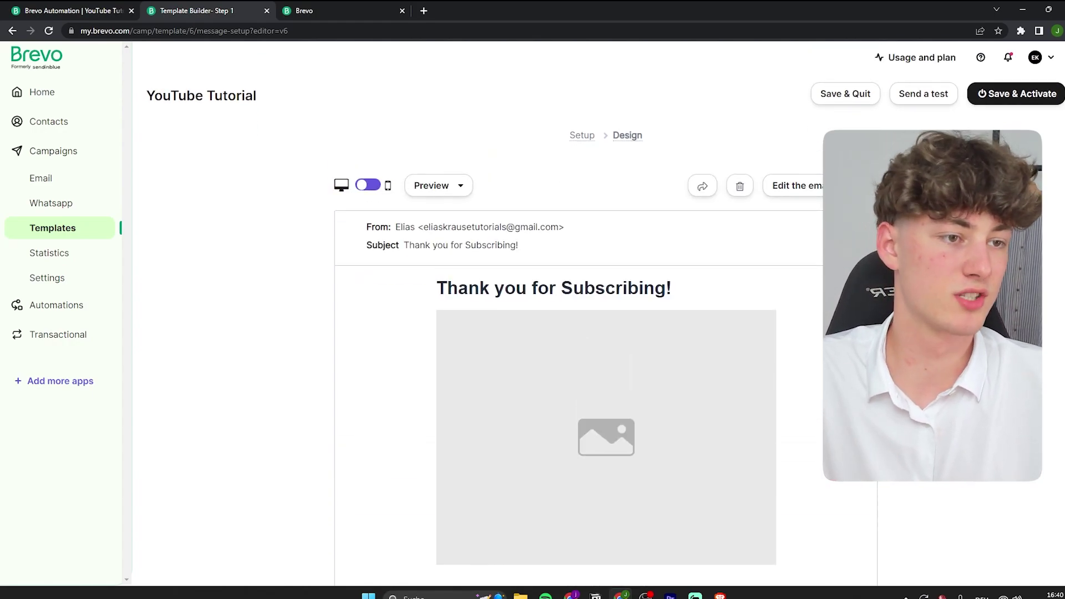
left_click(1022, 94)
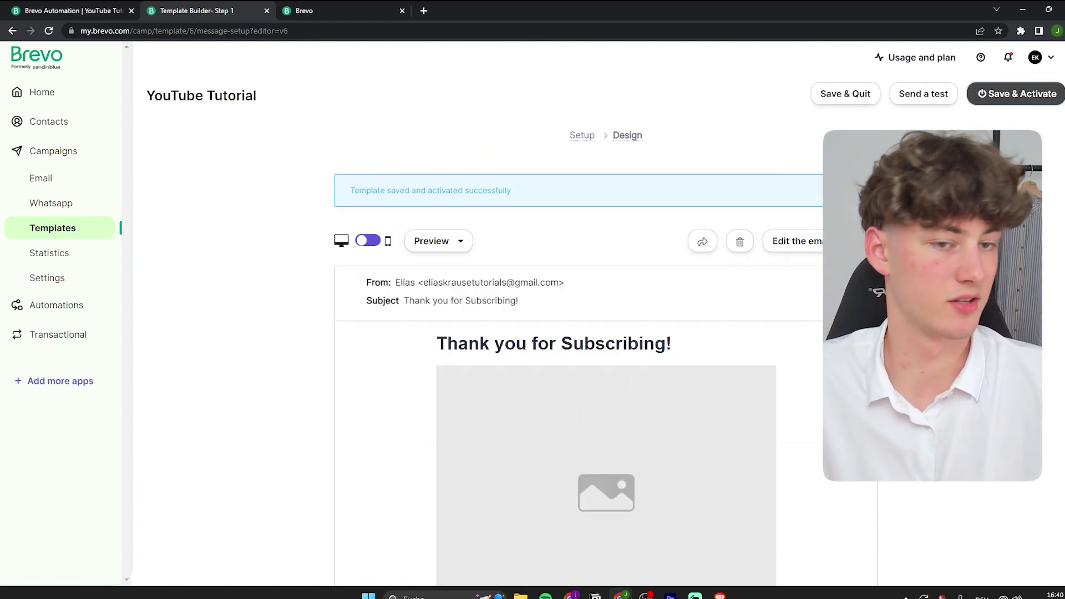
left_click_drag(357, 203, 436, 192)
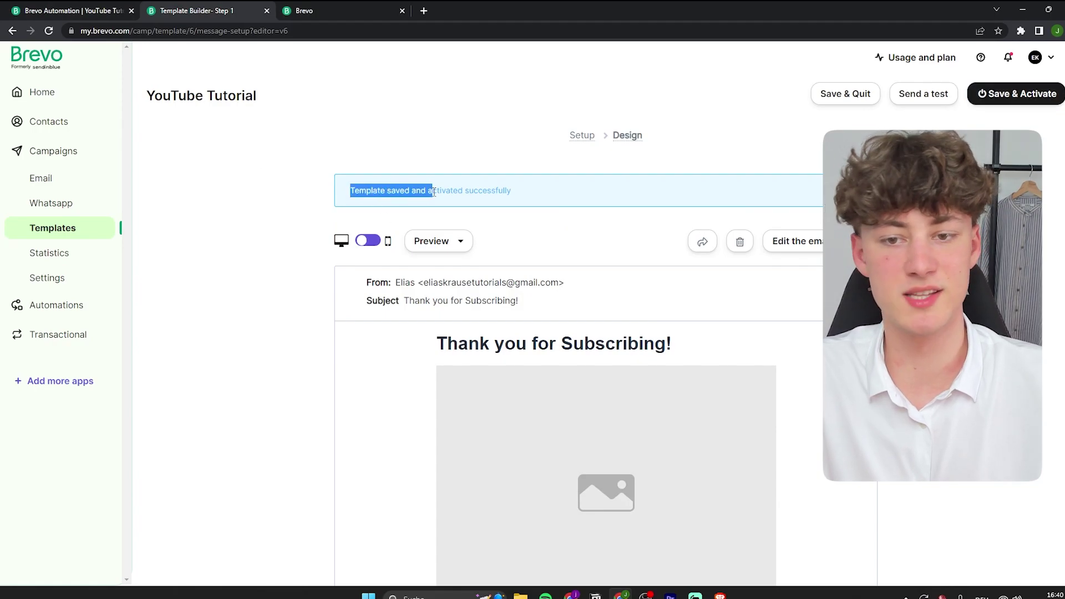
left_click(550, 184)
left_click(78, 10)
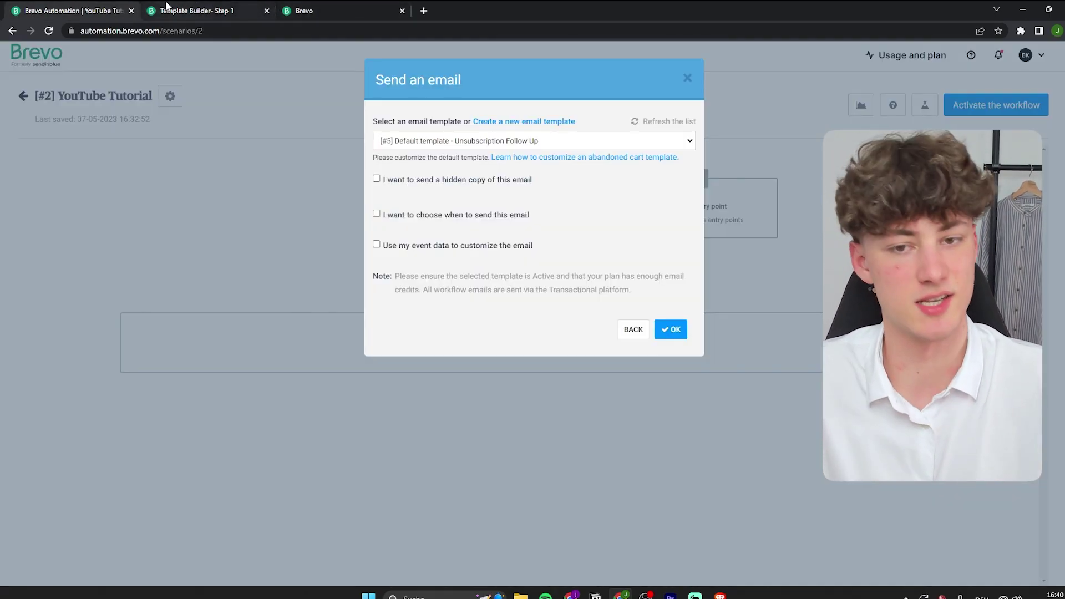
- Close the Template Builder tab and reload the automation workflow page
middle_click(168, 9)
left_click(495, 140)
left_click(488, 140)
left_click(438, 143)
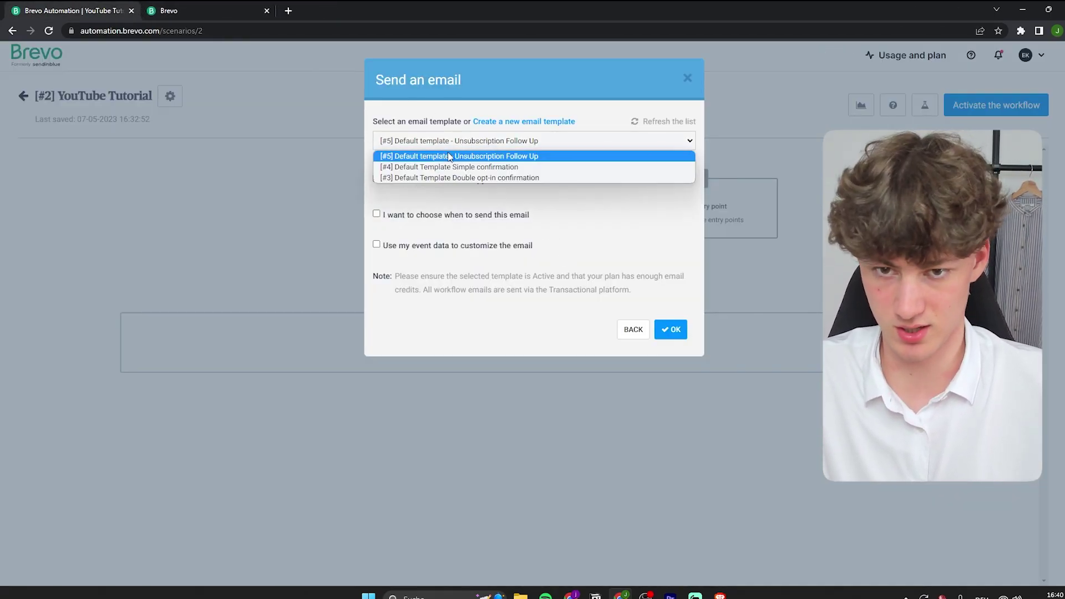
left_click(447, 152)
key("F5")
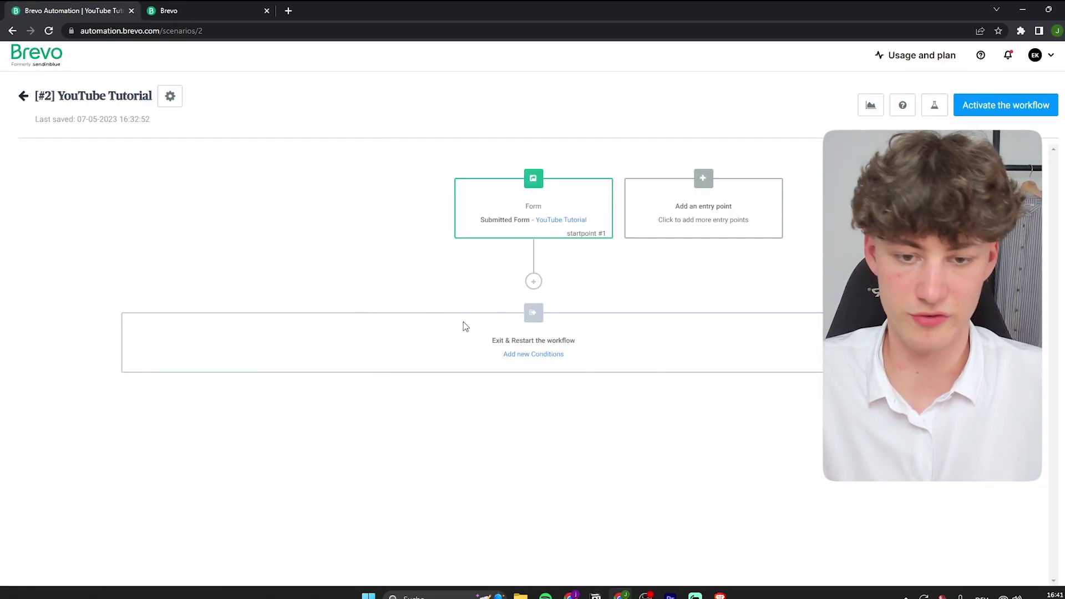
- Add a Send Email step using the [#6] YouTube Tutorial template after the form entry point
left_click(533, 280)
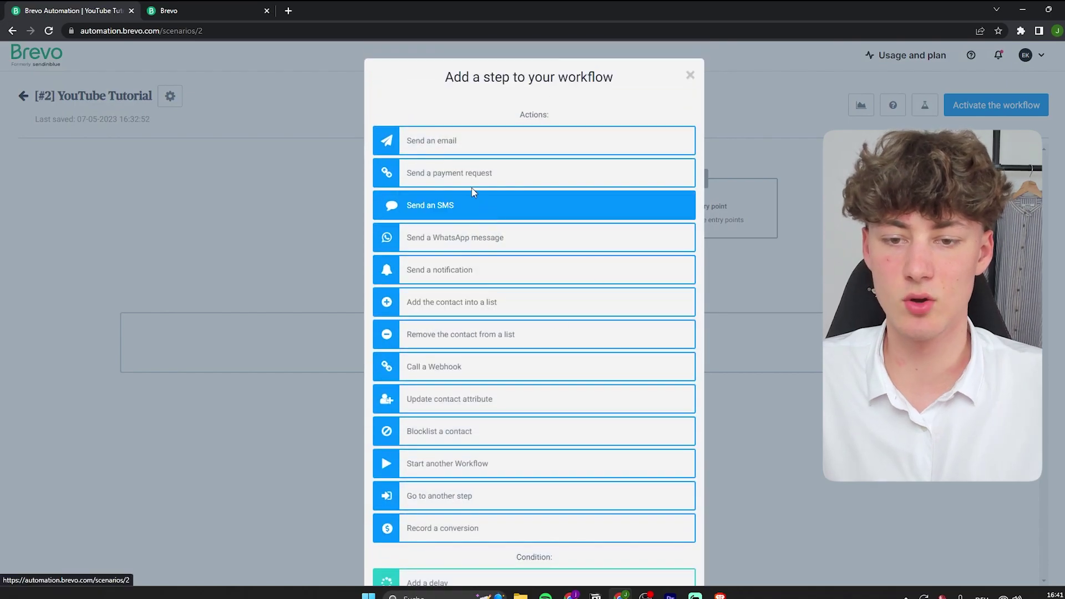
left_click(470, 141)
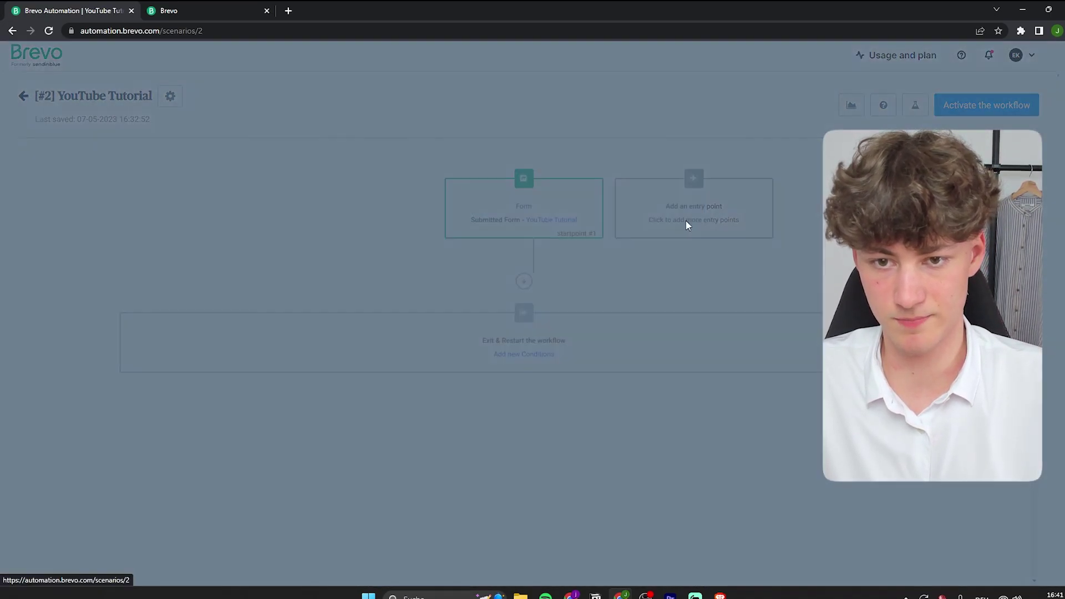
left_click(481, 146)
left_click(417, 156)
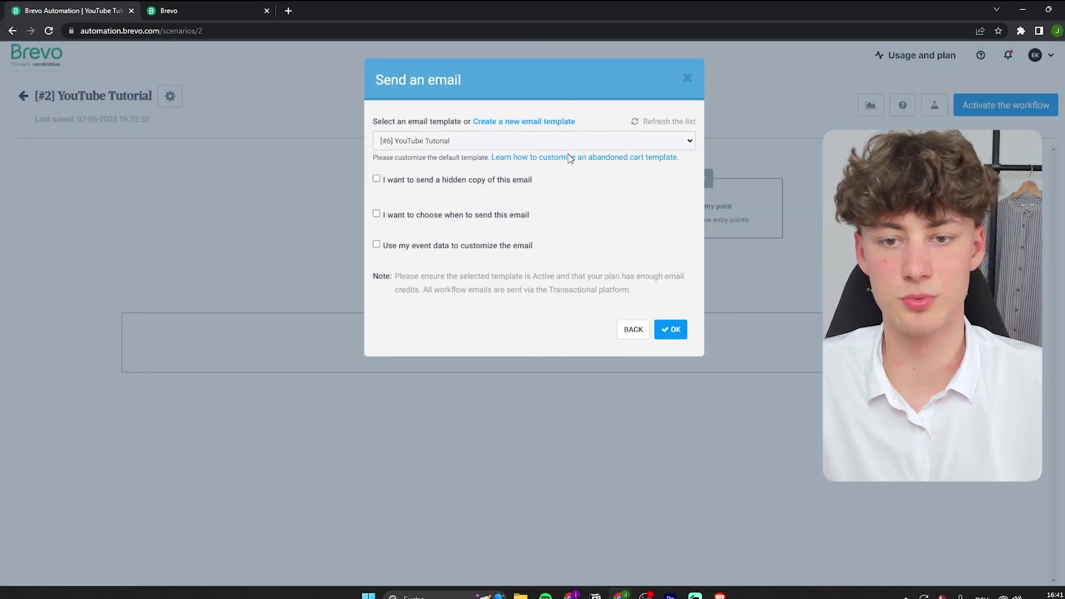
left_click(670, 329)
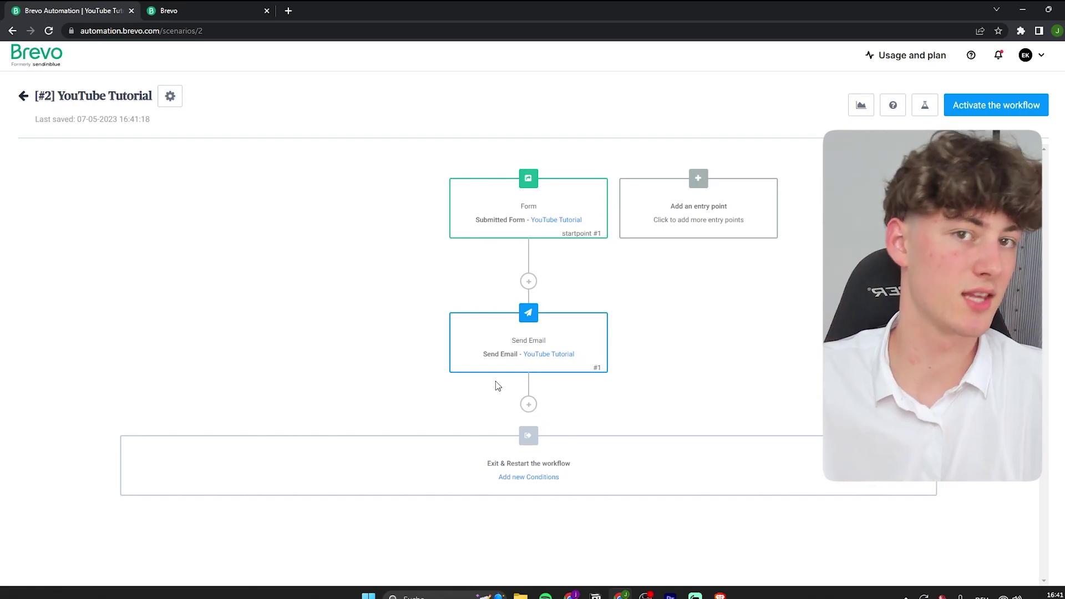
- Add a 2-day Wait step after the Send Email step
left_click(529, 405)
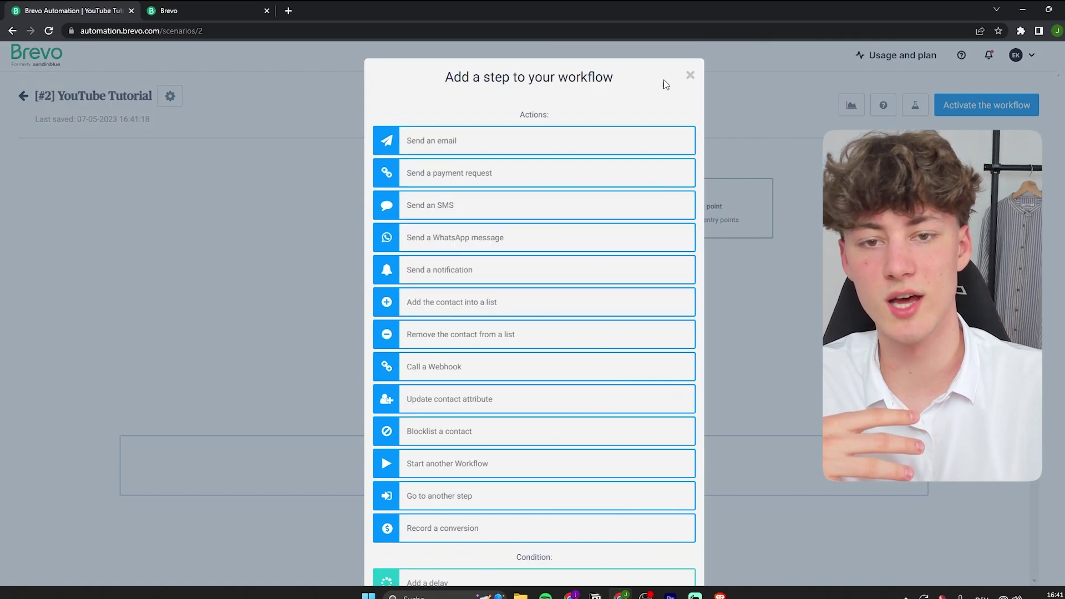
scroll(585, 102, "down", 3)
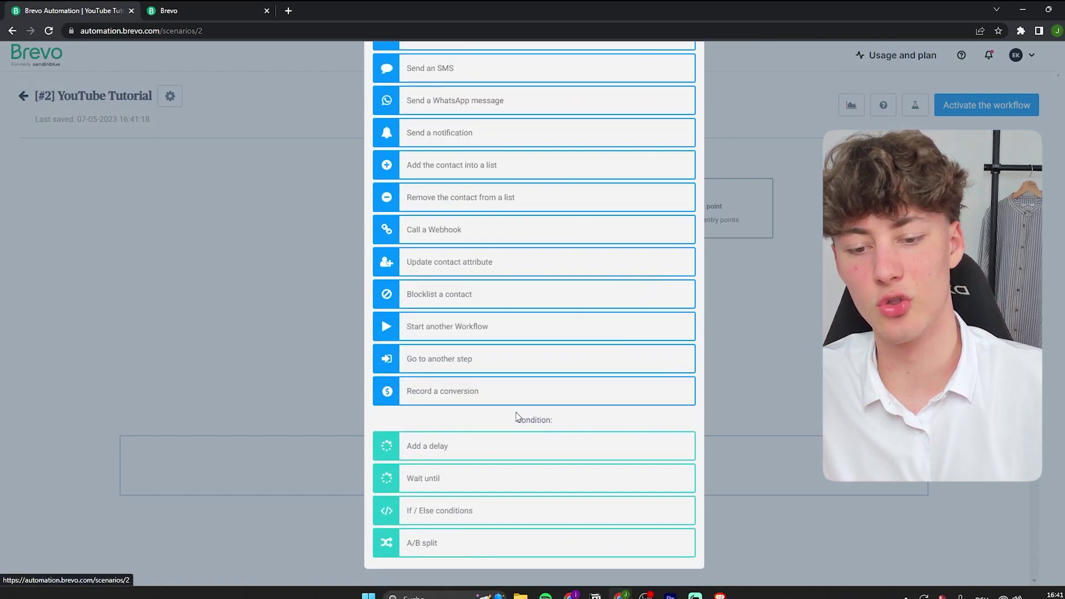
left_click_drag(518, 417, 565, 418)
left_click(566, 419)
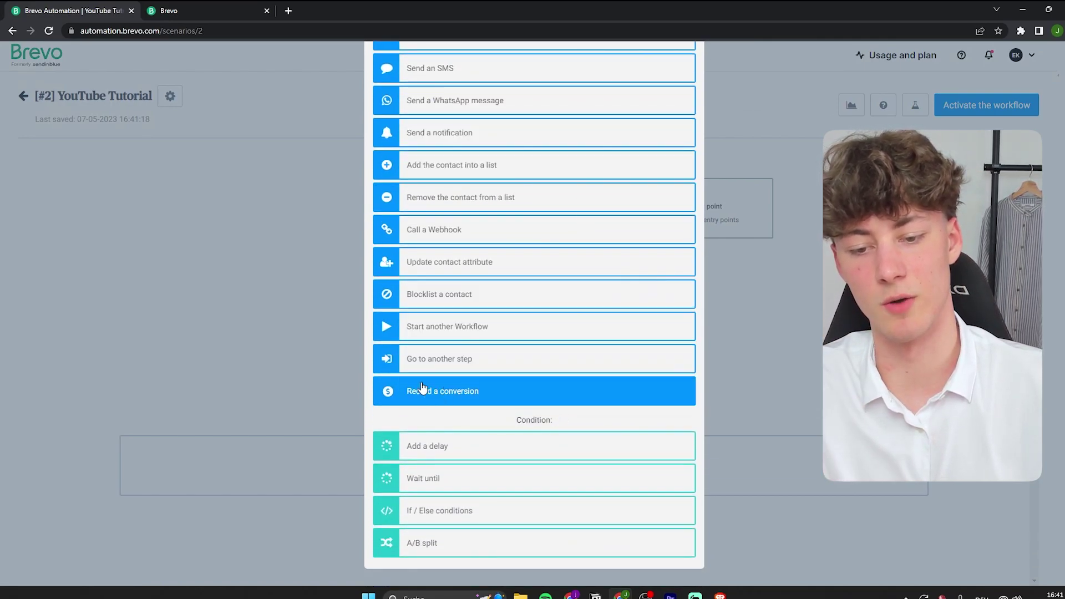
left_click(460, 456)
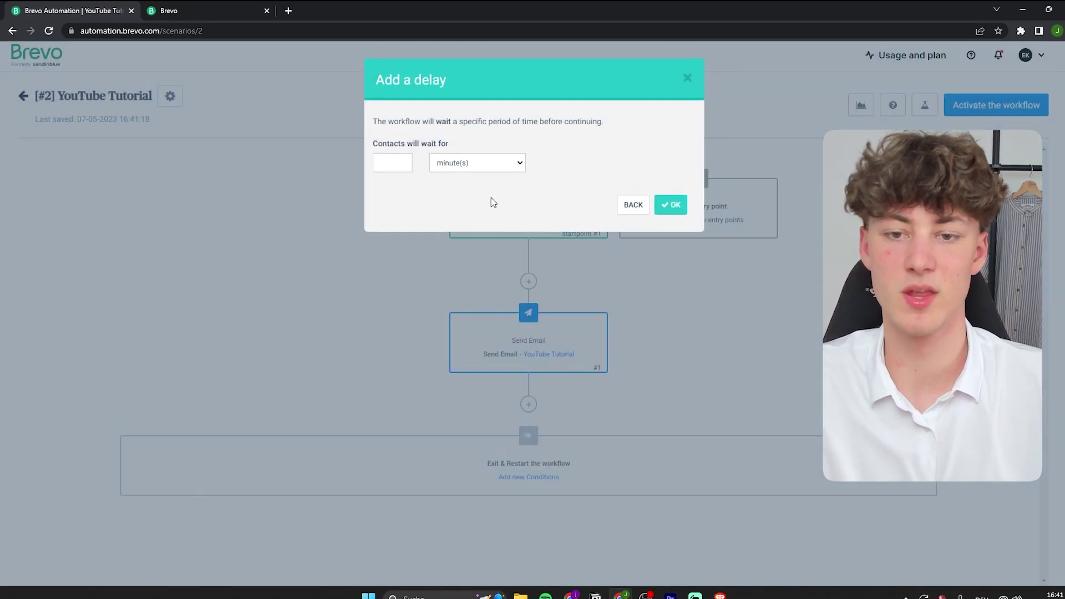
type("2")
left_click(469, 163)
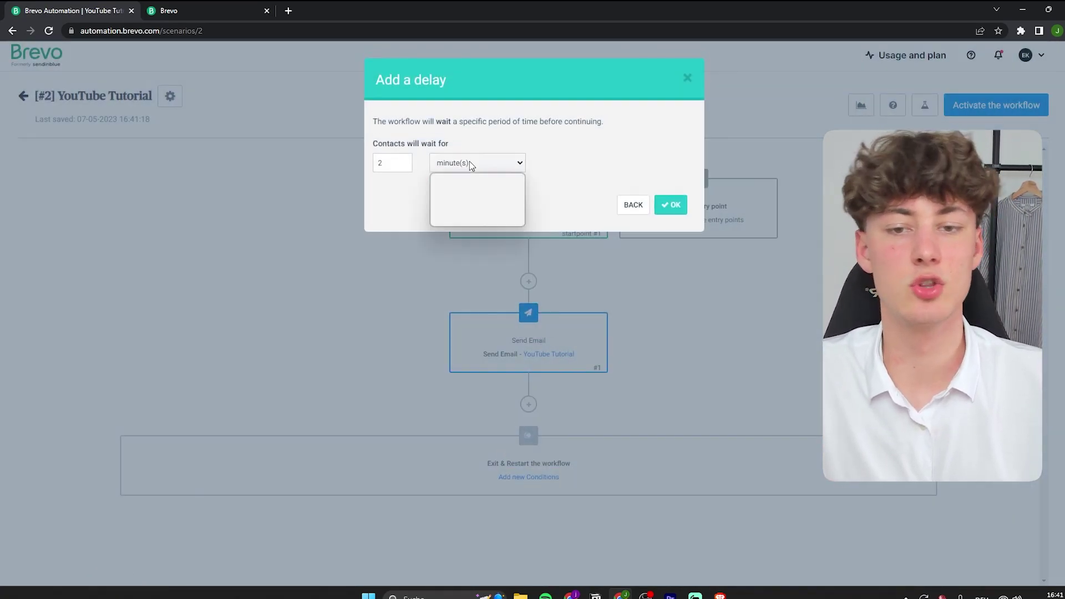
left_click(459, 200)
left_click(669, 205)
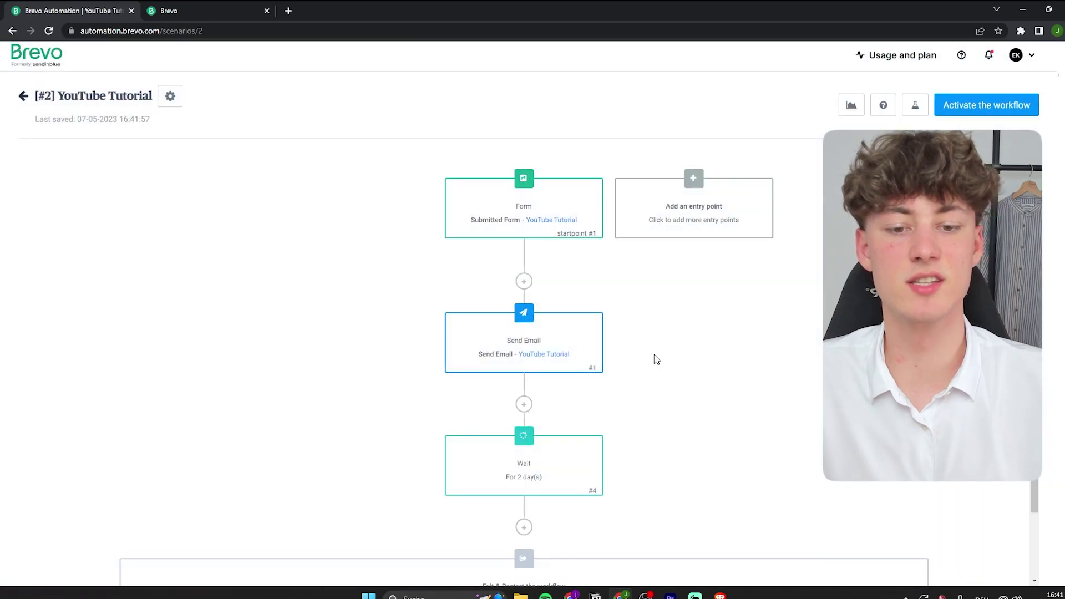
- Add a Send an email step after the Wait and start creating a new email template
scroll(653, 358, "down", 2)
left_click(522, 446)
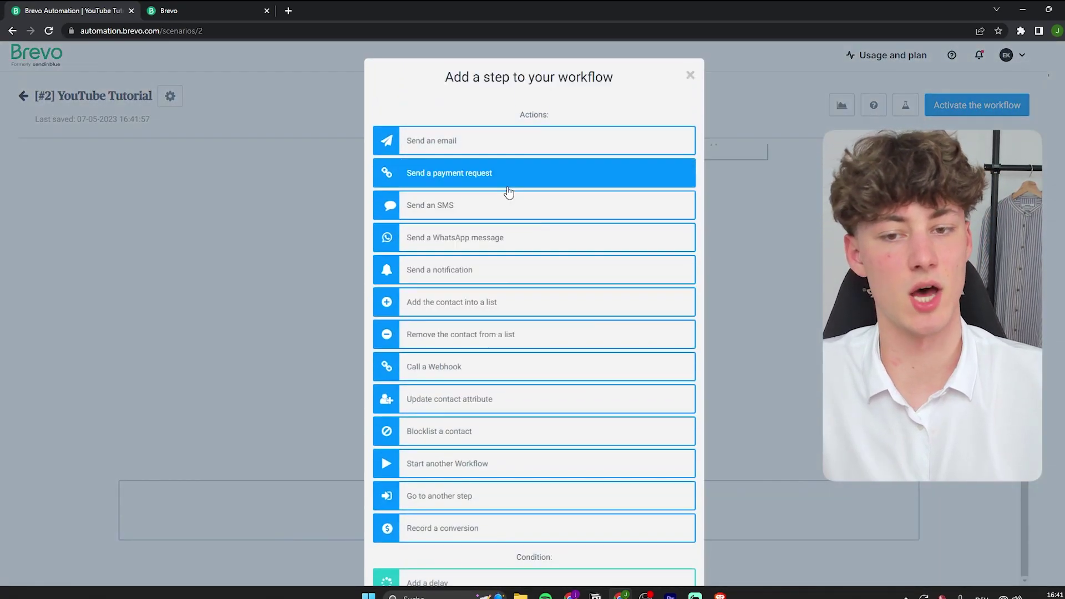
left_click(464, 143)
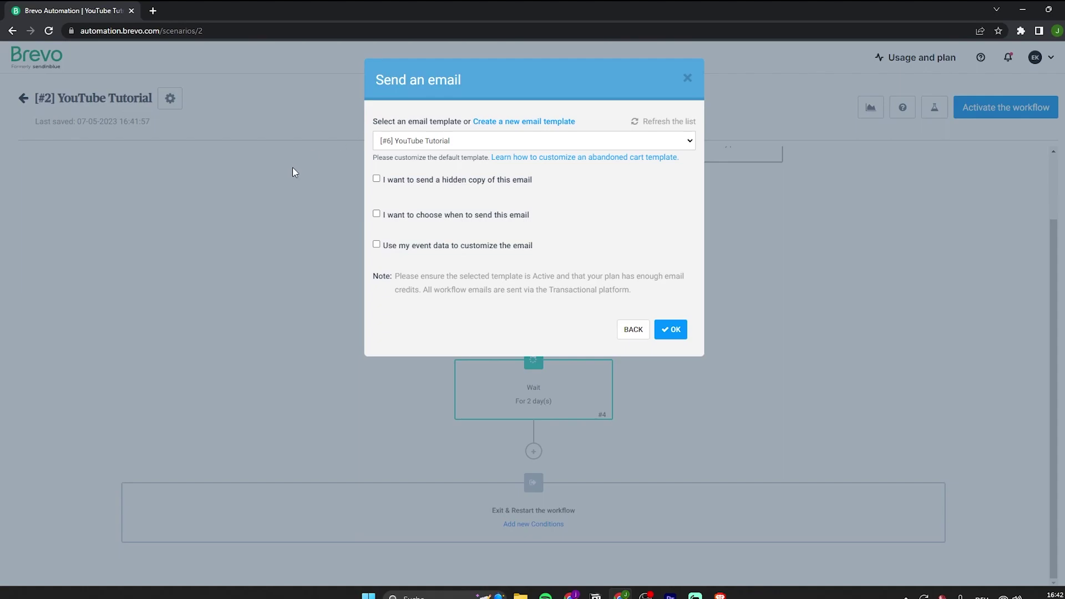
left_click(506, 122)
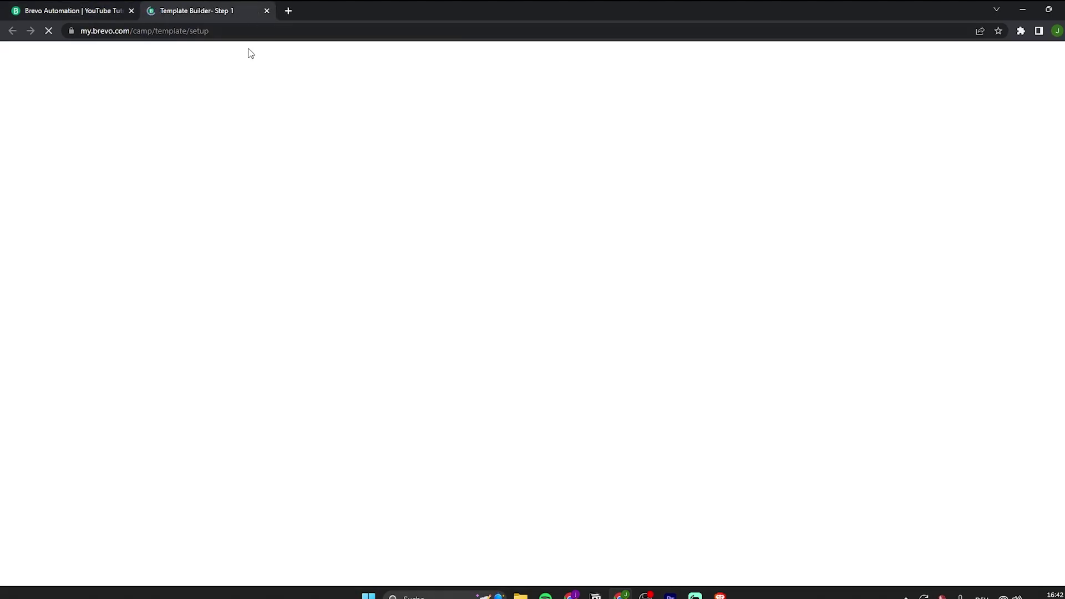